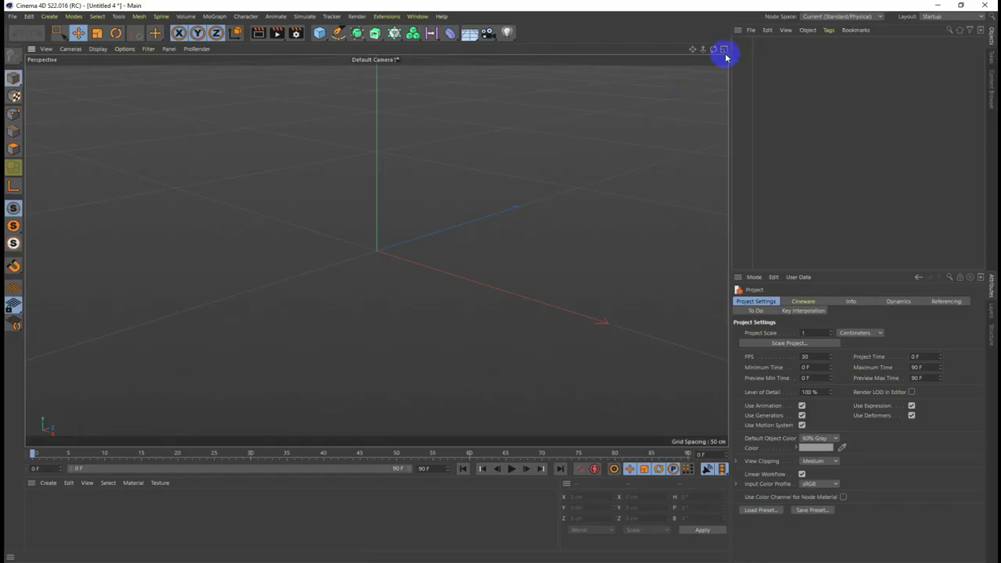
Step: Switch the editor to the four-view layout with Perspective, Top, Right and Front views
left_click(724, 51)
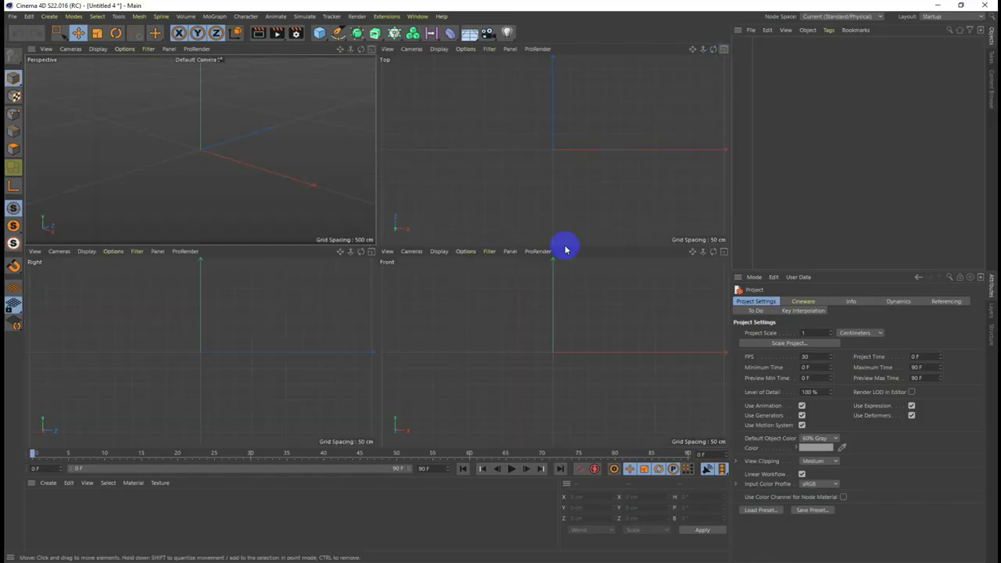
Step: Load the Coca-Cola bottle PNG as the Front view's background image
left_click(555, 322)
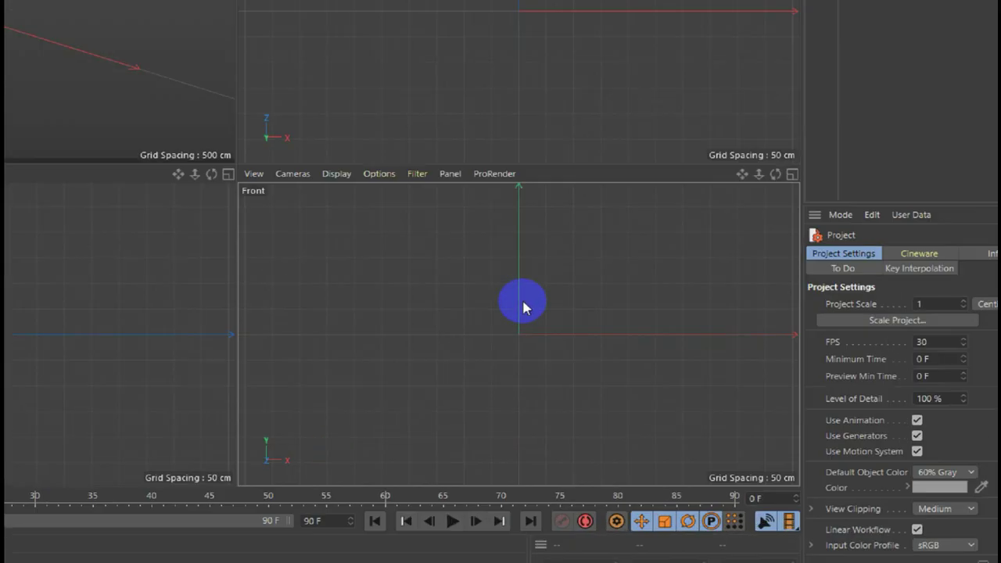
left_click(468, 253)
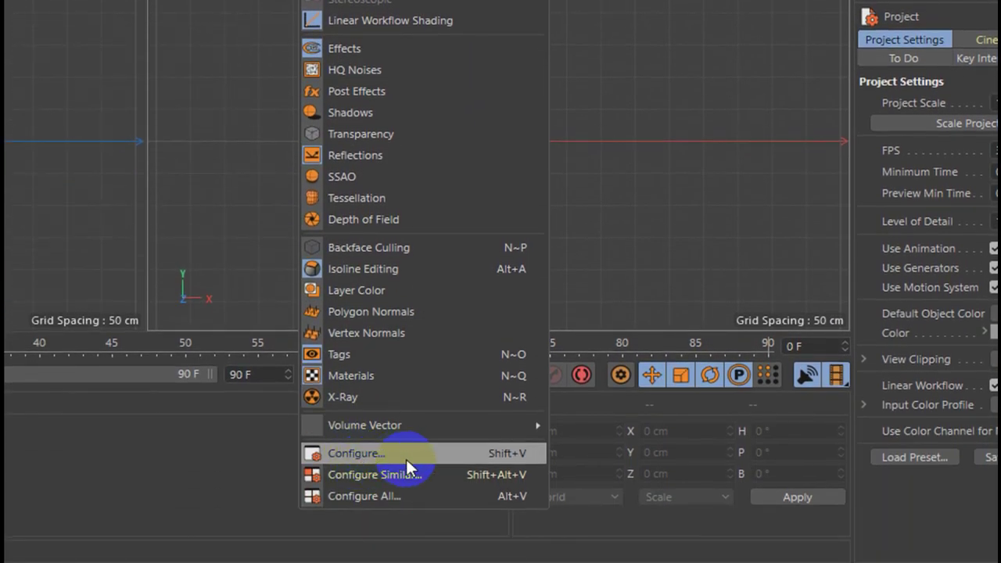
left_click(406, 459)
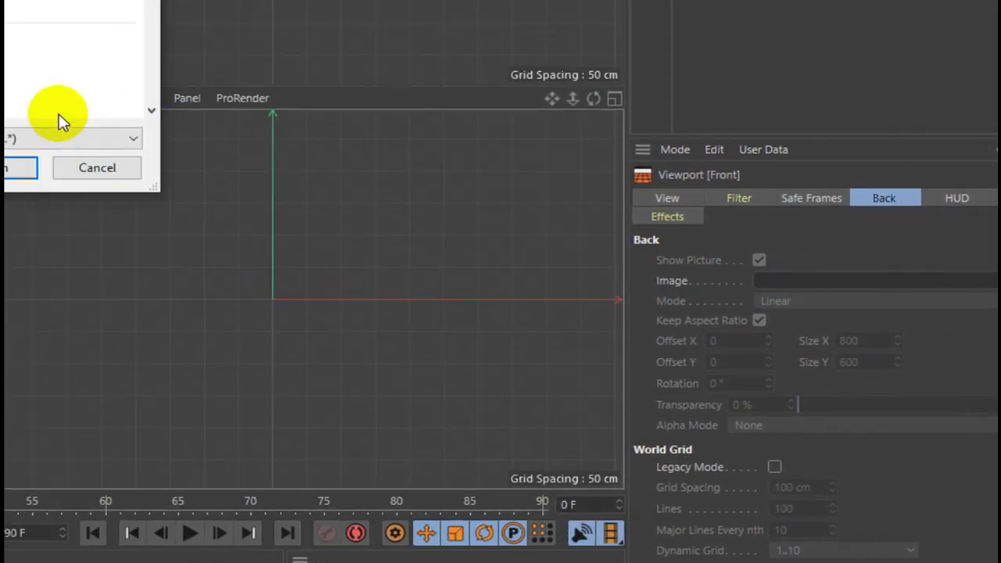
left_click(211, 118)
left_click(543, 244)
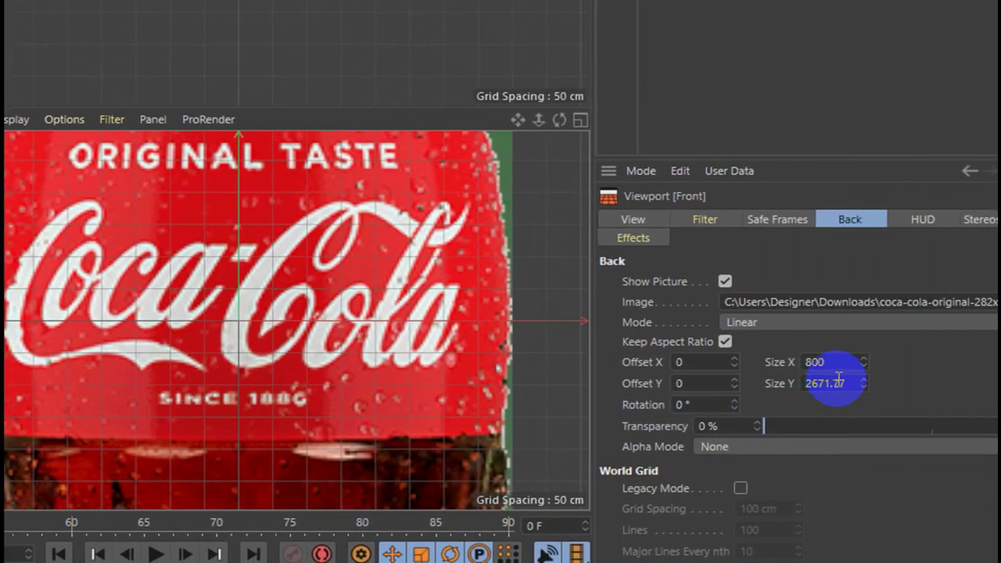
Step: Set the background image Size X to 300 and transparency to about 65%
double_click(770, 362)
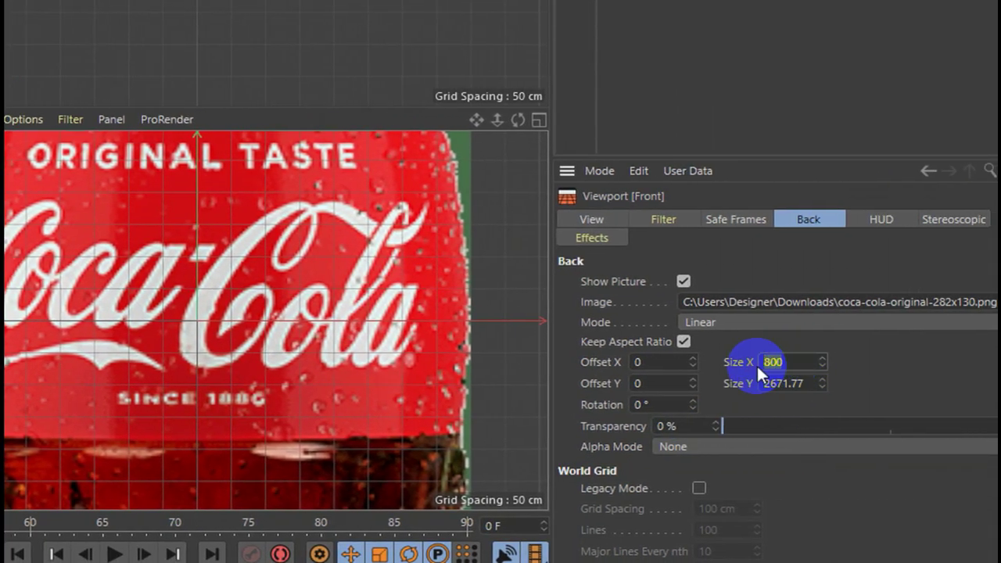
type("30")
key("Return")
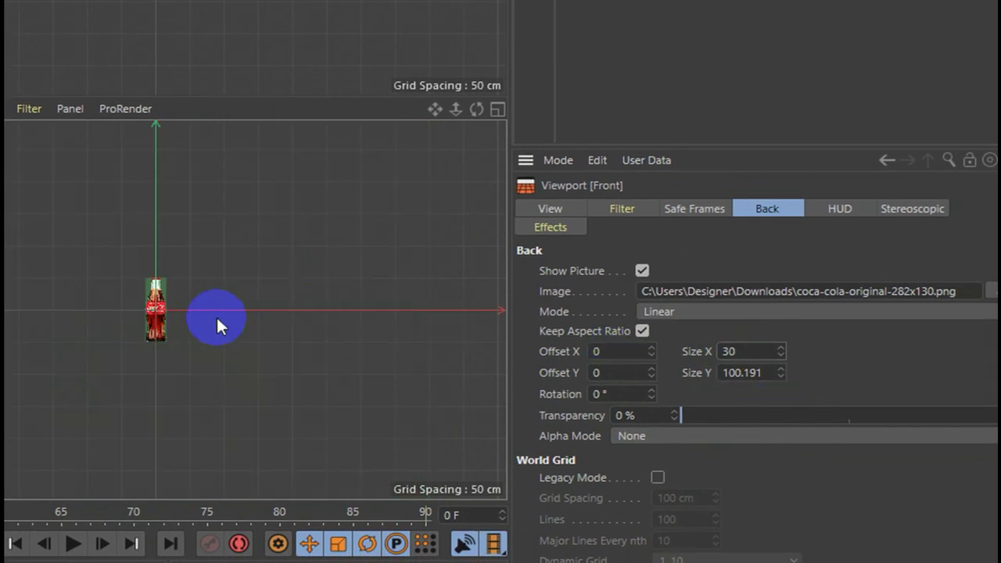
scroll(204, 332, "up", 5)
left_click(791, 353)
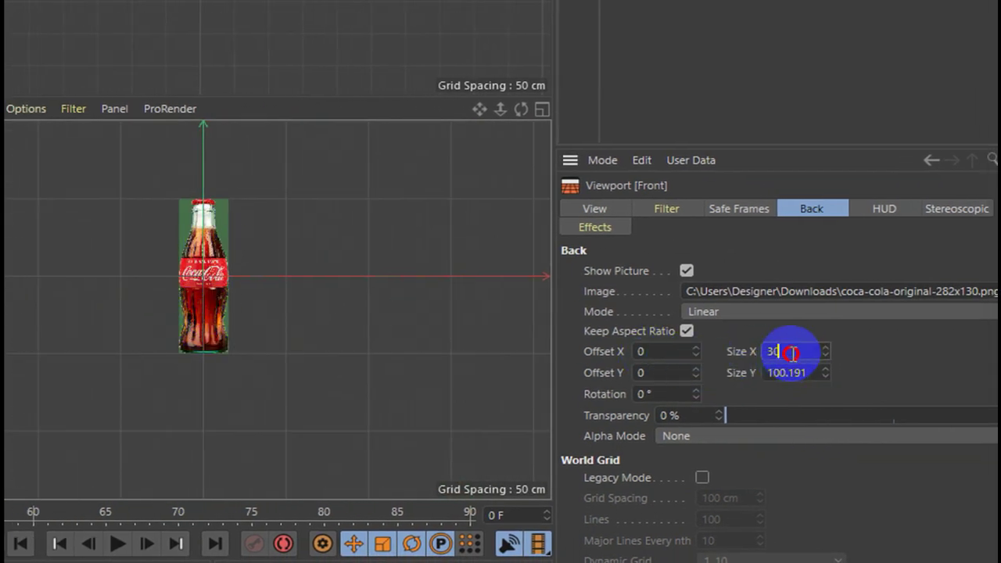
type("0")
key("Return")
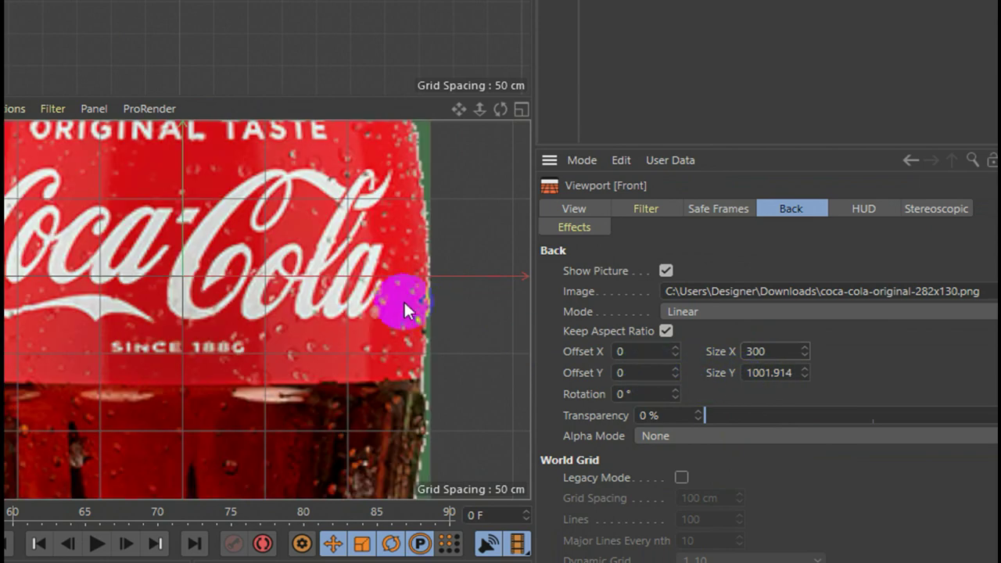
scroll(248, 307, "down", 2)
scroll(248, 306, "down", 3)
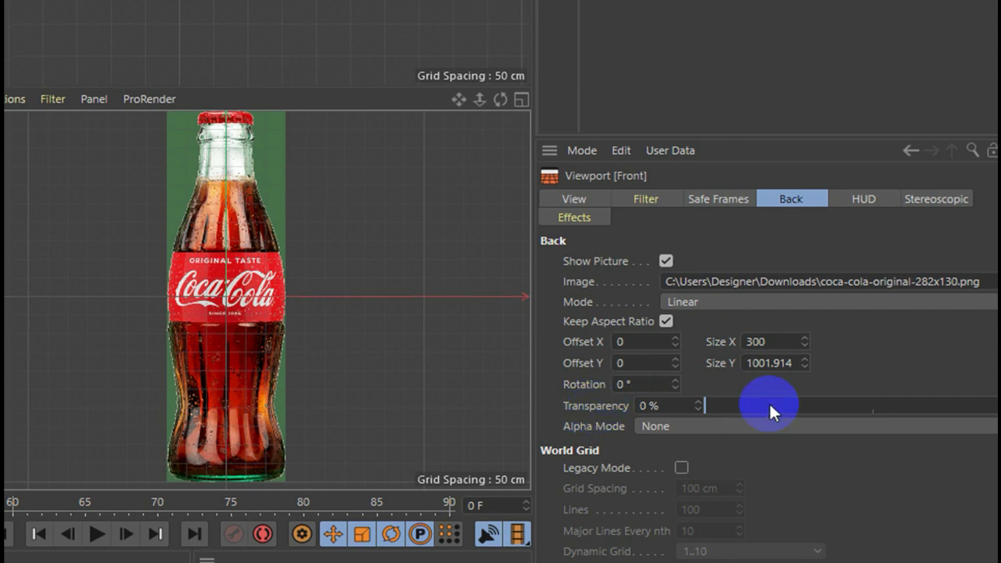
mouse_move(770, 407)
left_mouse_down()
mouse_move(853, 405)
mouse_move(819, 425)
left_mouse_up()
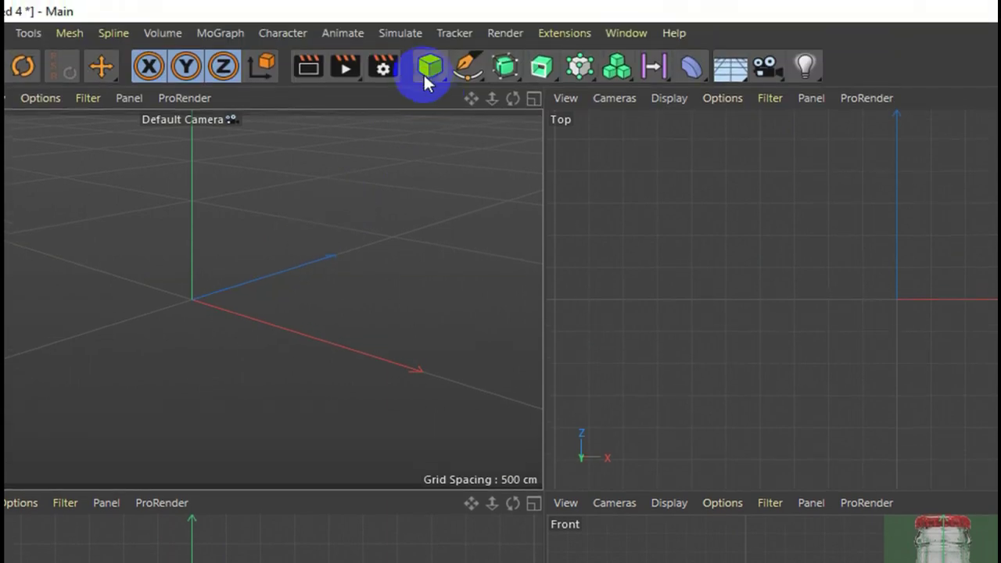
Step: Create a cylinder and size it to 147 cm radius and 974 cm height
left_click(428, 68)
left_click(823, 92)
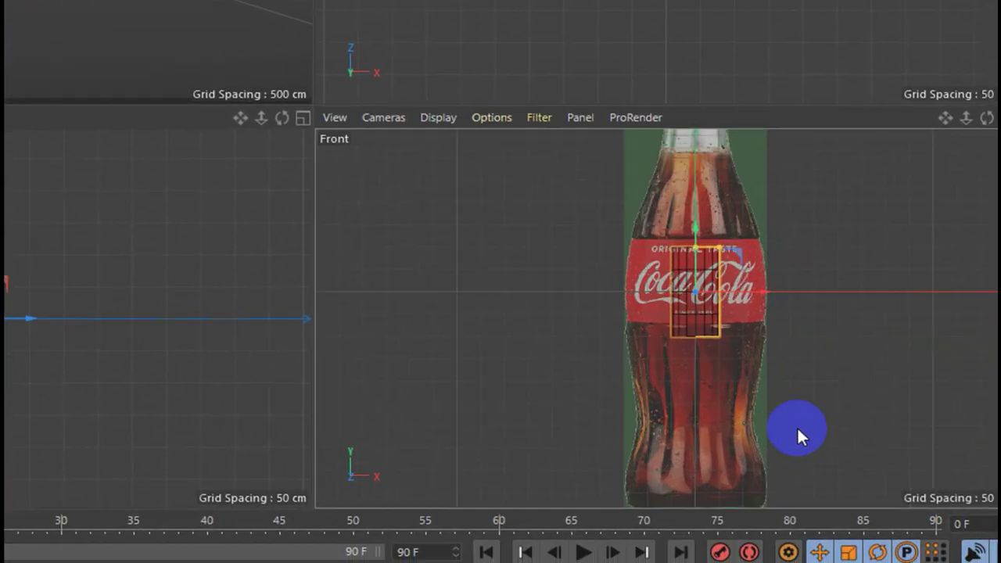
scroll(797, 426, "up", 2)
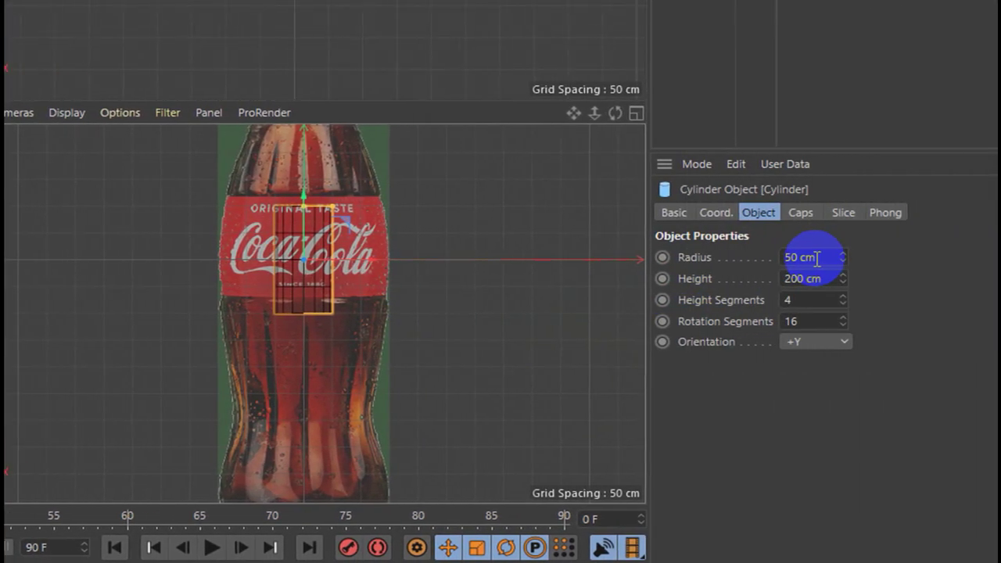
left_click_drag(789, 257, 789, 253)
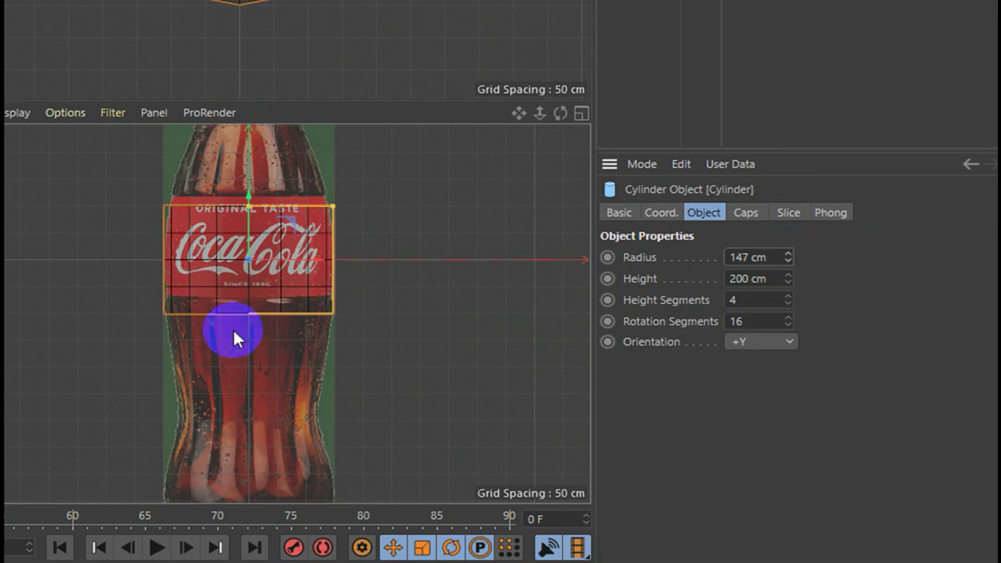
scroll(347, 243, "up", 2)
scroll(314, 259, "up", 2)
scroll(327, 257, "up", 2)
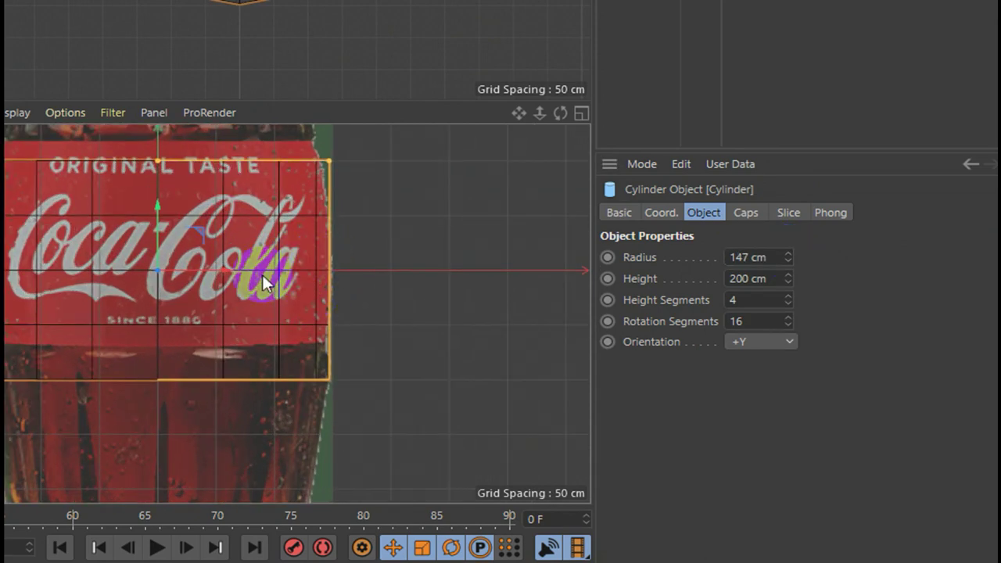
scroll(223, 335, "down", 2)
scroll(230, 367, "down", 2)
scroll(213, 383, "down", 2)
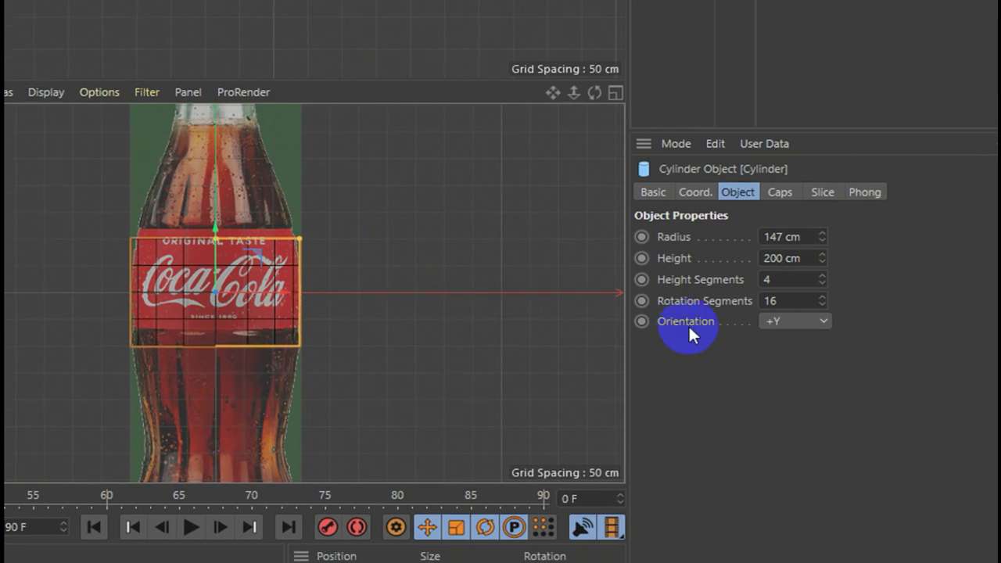
left_click_drag(820, 268, 791, 257)
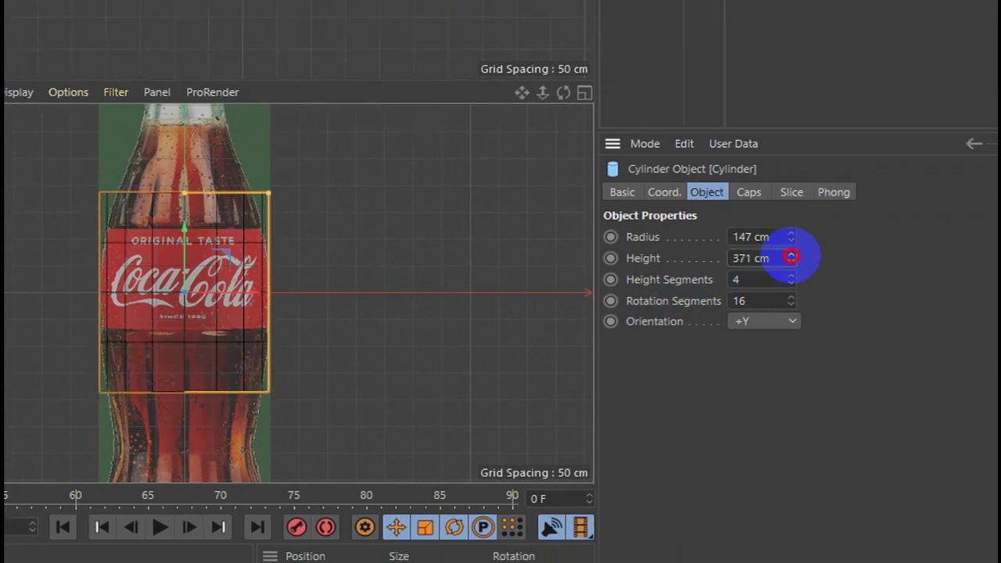
scroll(254, 333, "down", 3)
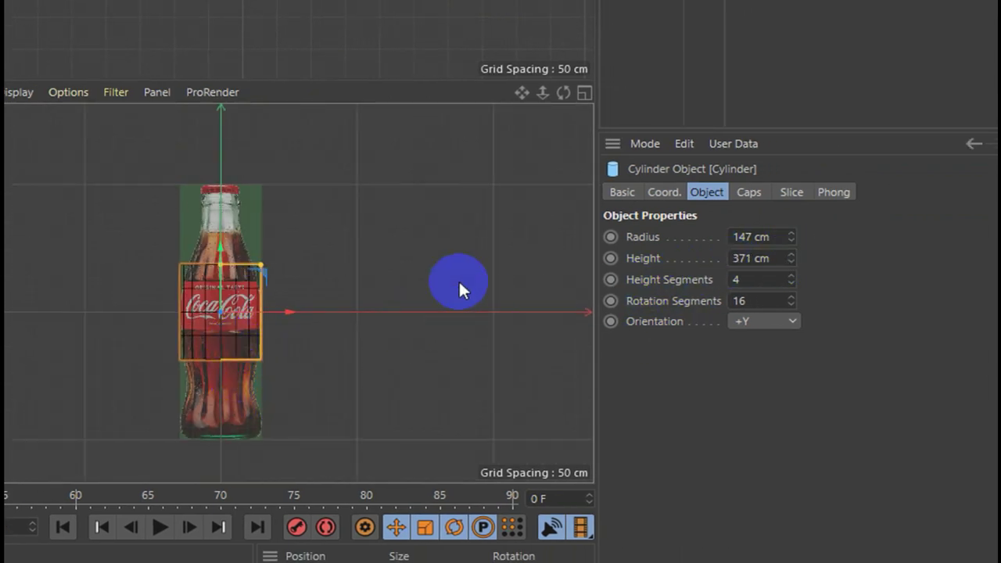
left_click_drag(791, 257, 788, 252)
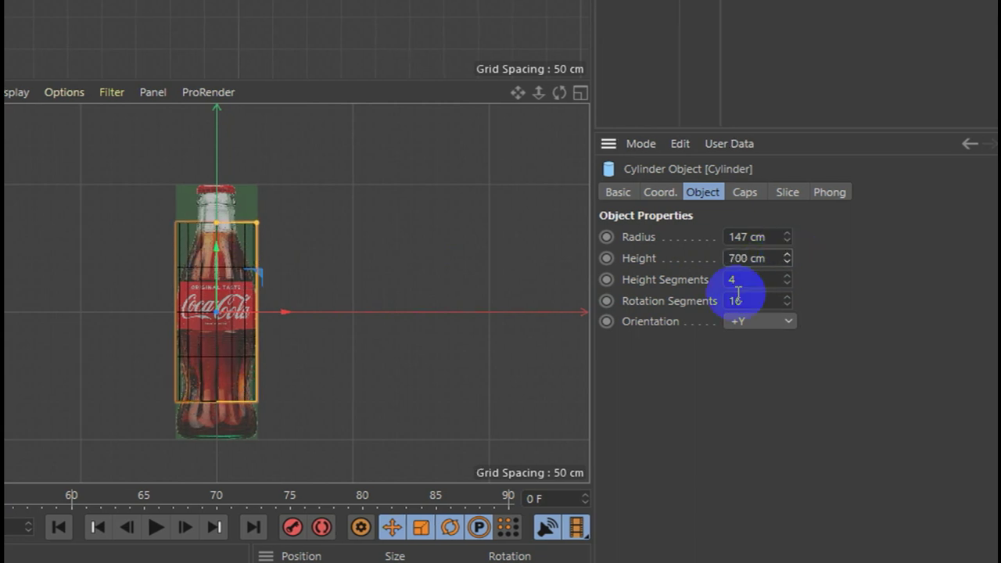
left_click(767, 254)
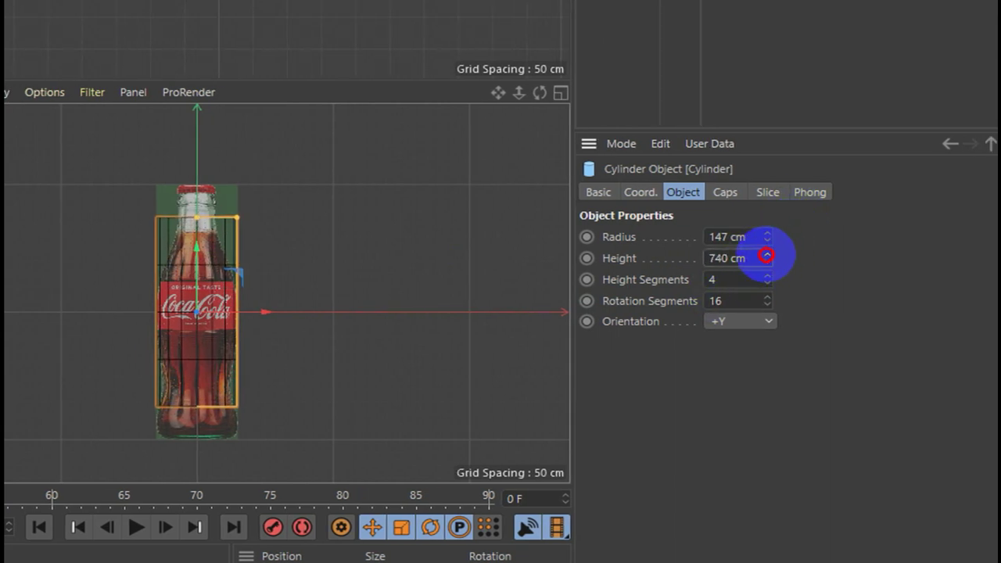
left_click_drag(766, 255, 766, 255)
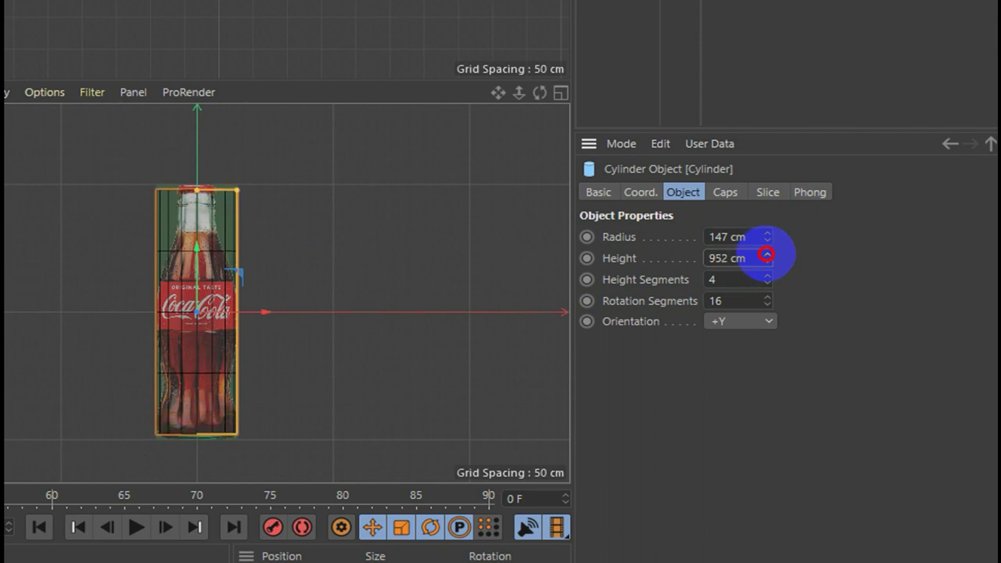
Step: Give the cylinder 16 rotation segments and 1 height segment
left_click(724, 290)
type("16")
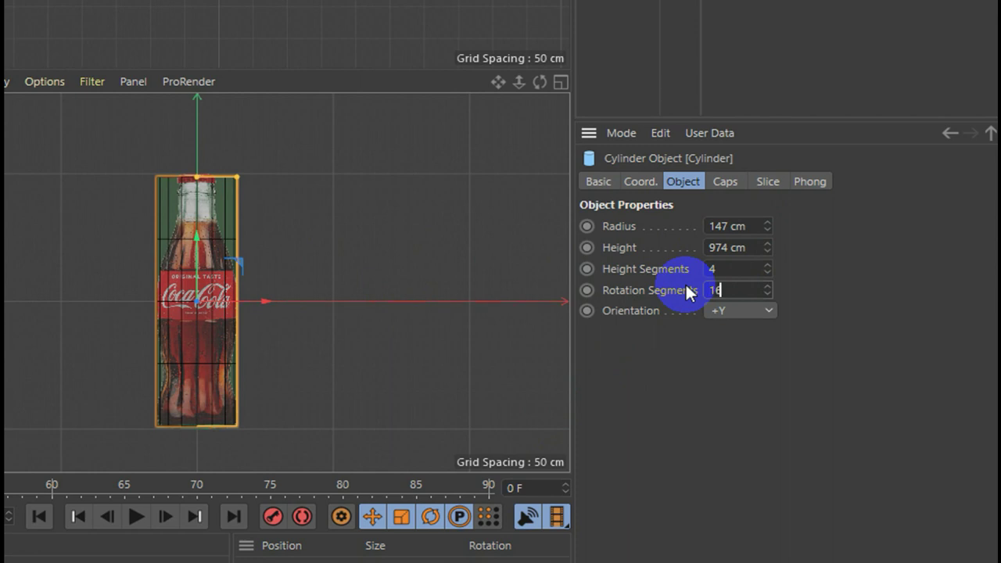
left_click(734, 268)
type("1")
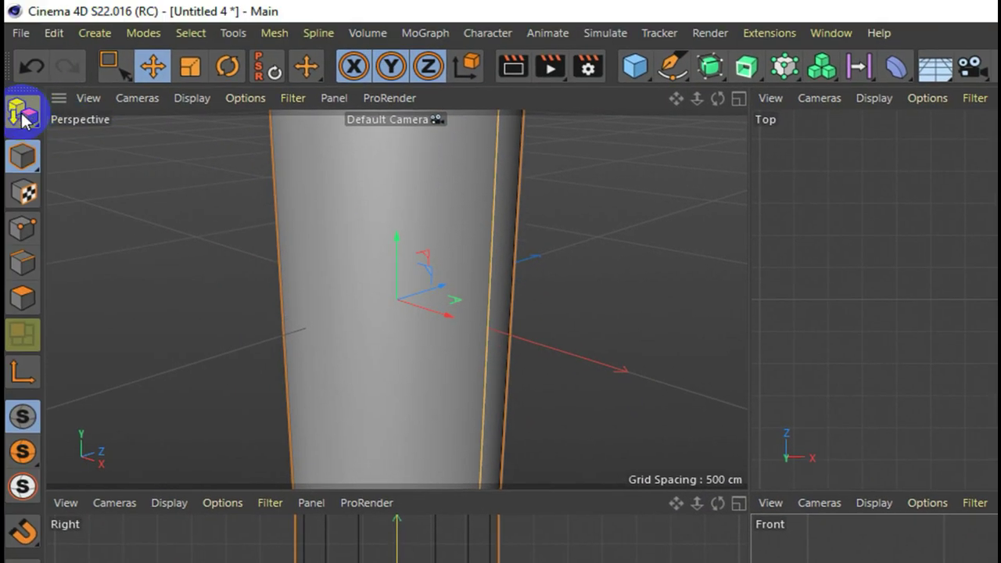
Step: Make the cylinder editable and select a side face in Polygon mode
left_click(22, 116)
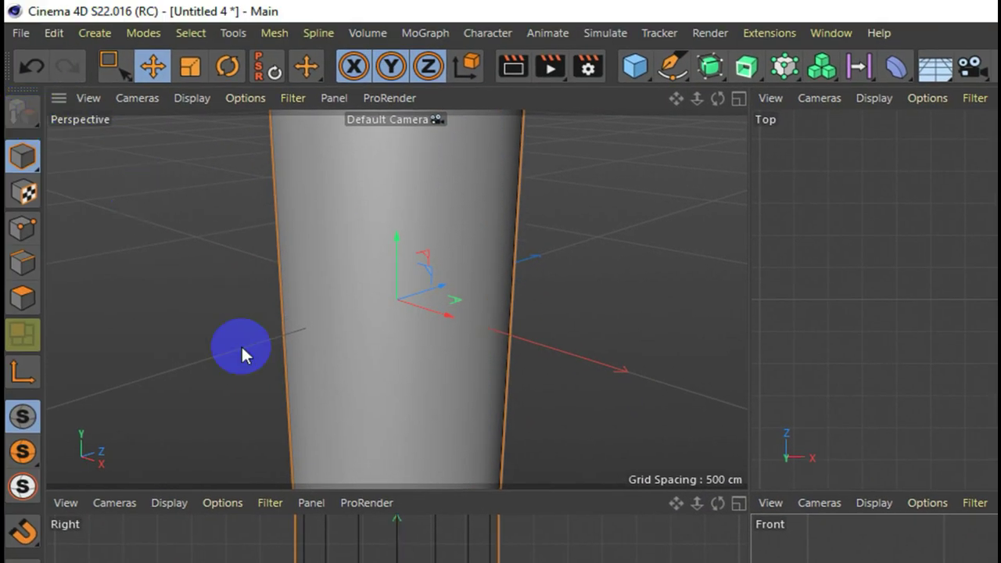
left_click(22, 297)
left_click(409, 402)
left_click(383, 404)
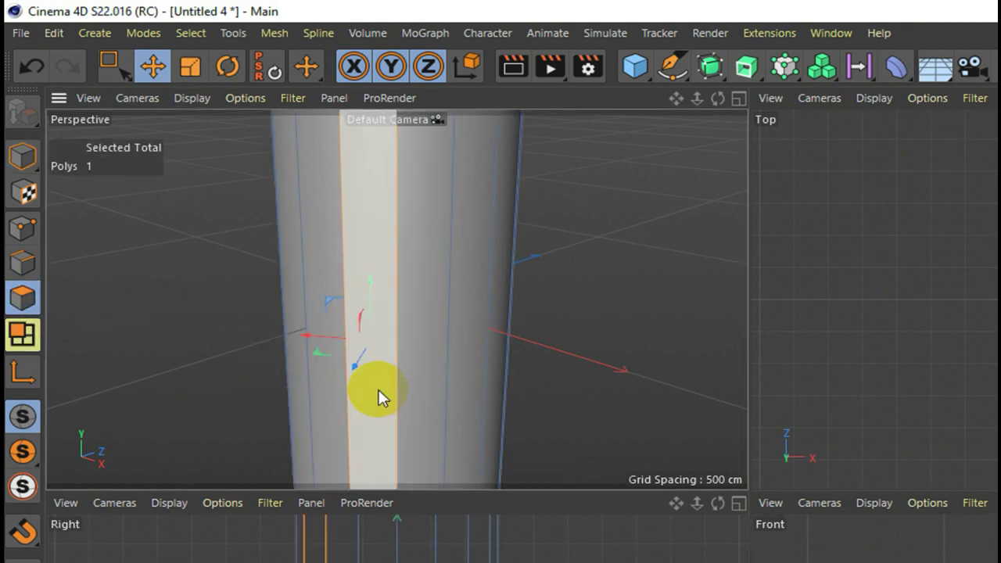
Step: Add Loop/Path Cut edge loops at the bottle base and the label's lower edge
right_click(378, 389)
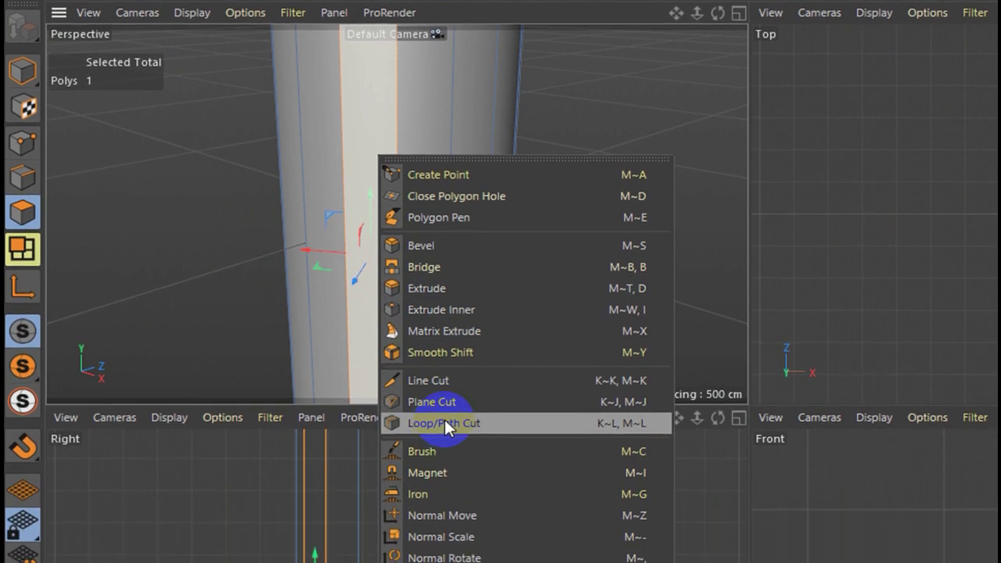
left_click(444, 421)
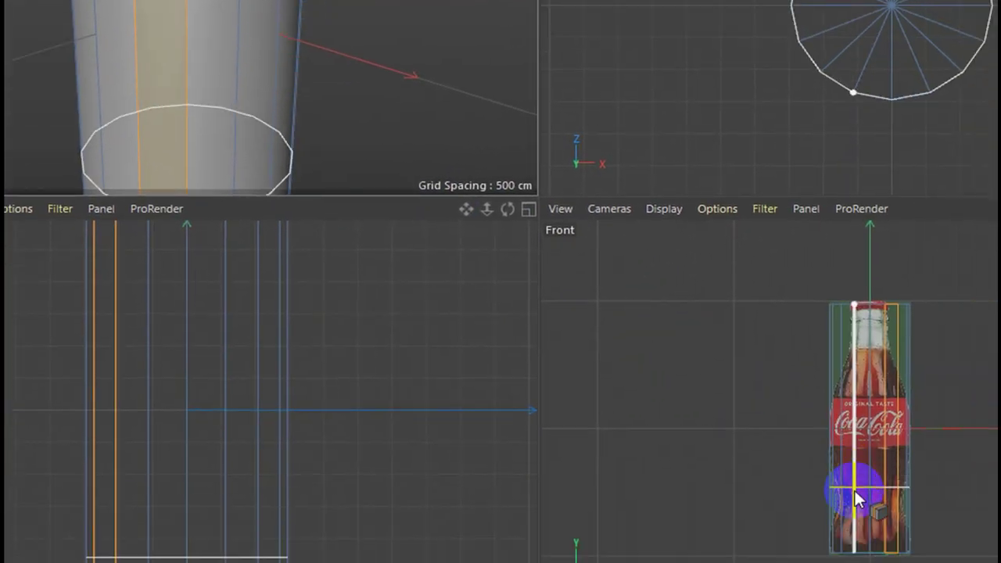
scroll(752, 421, "up", 5)
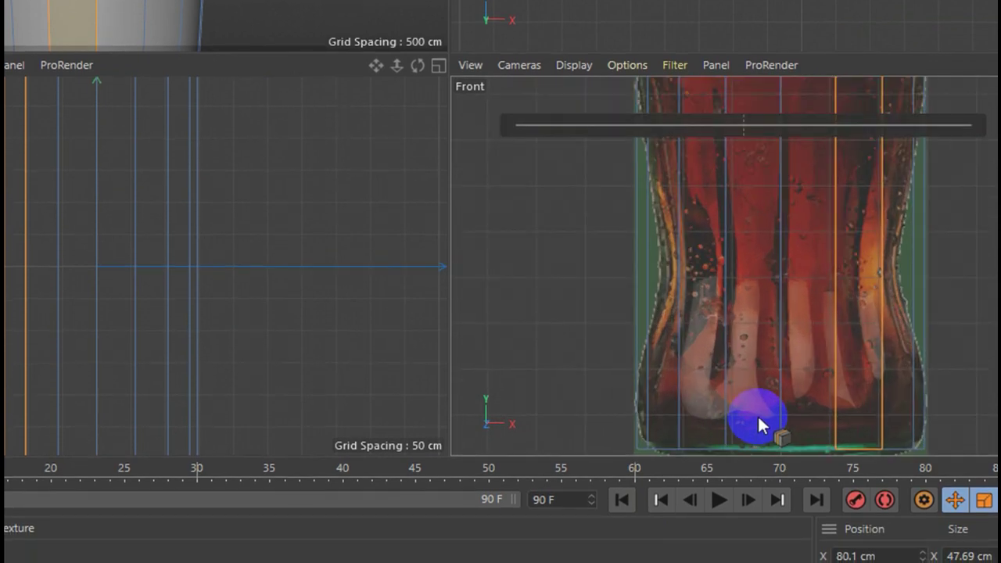
scroll(752, 368, "up", 2)
scroll(754, 365, "up", 2)
scroll(754, 365, "down", 5)
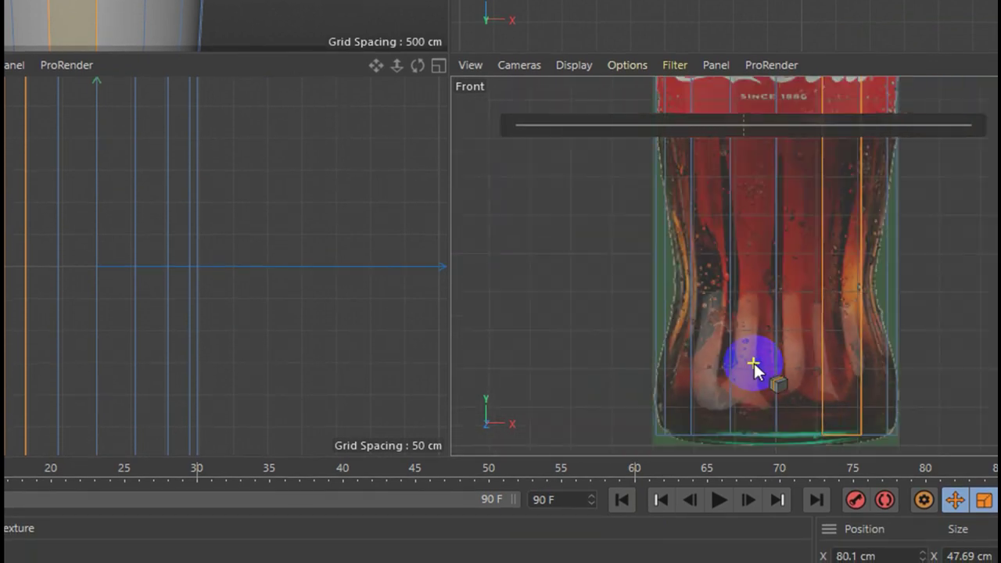
scroll(773, 395, "up", 2)
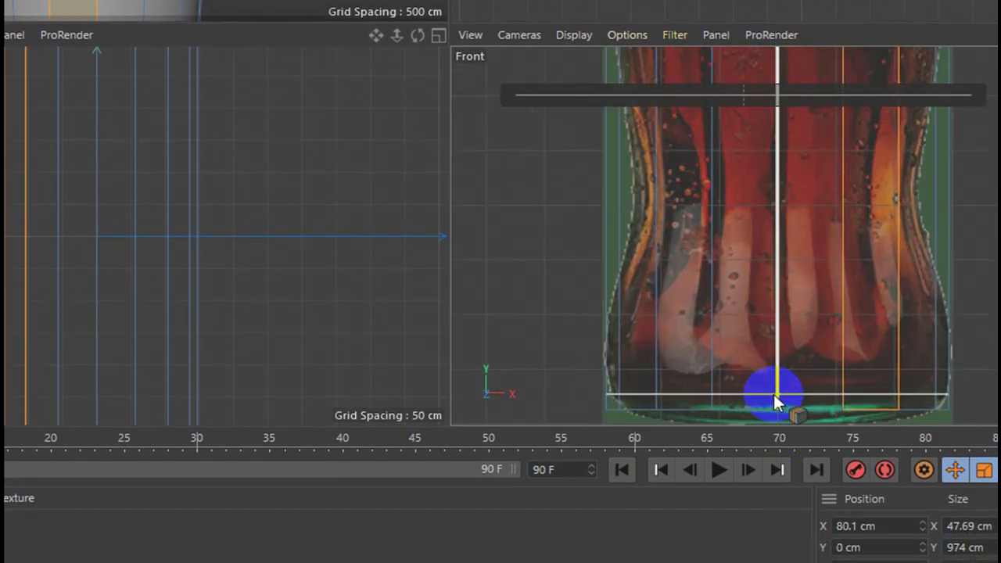
left_click(778, 376)
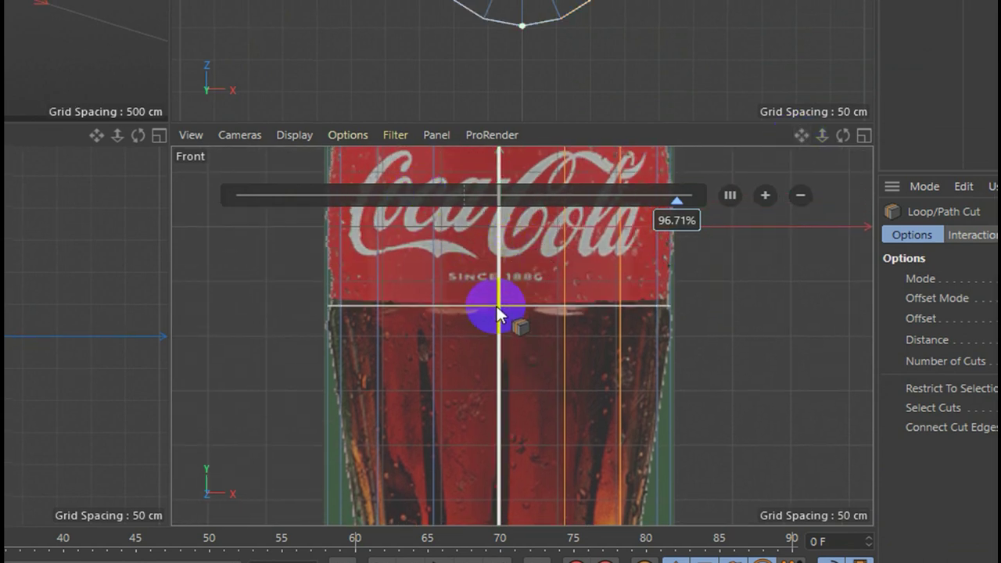
left_click(497, 307)
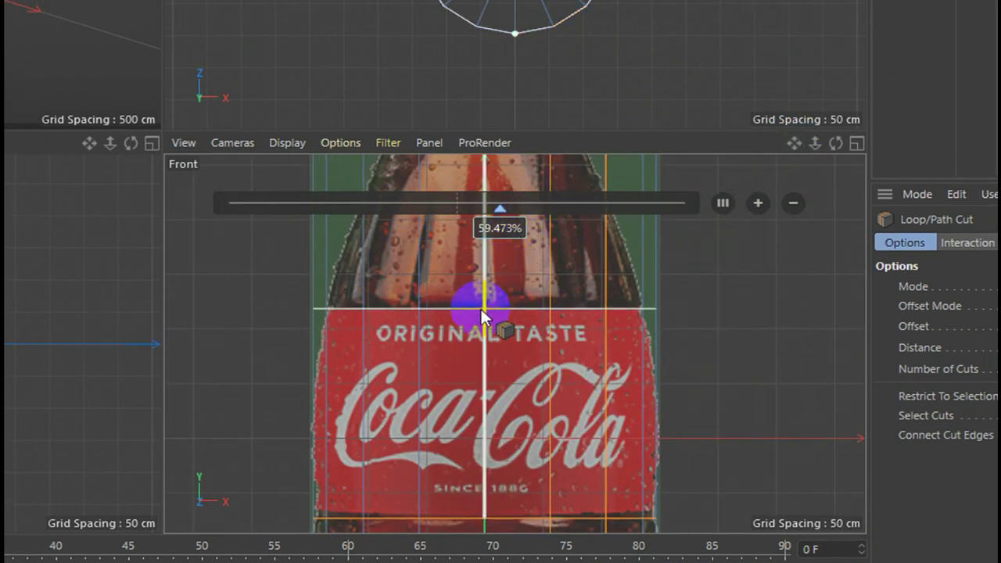
Step: Add edge loops at the label's top edge and the bottle shoulder
left_click(483, 305)
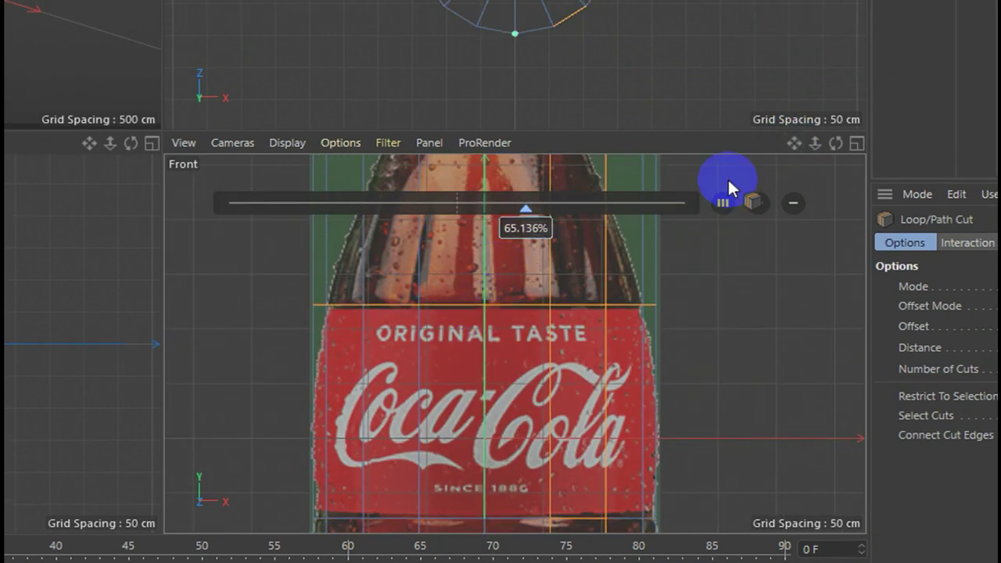
left_click_drag(792, 144, 406, 209)
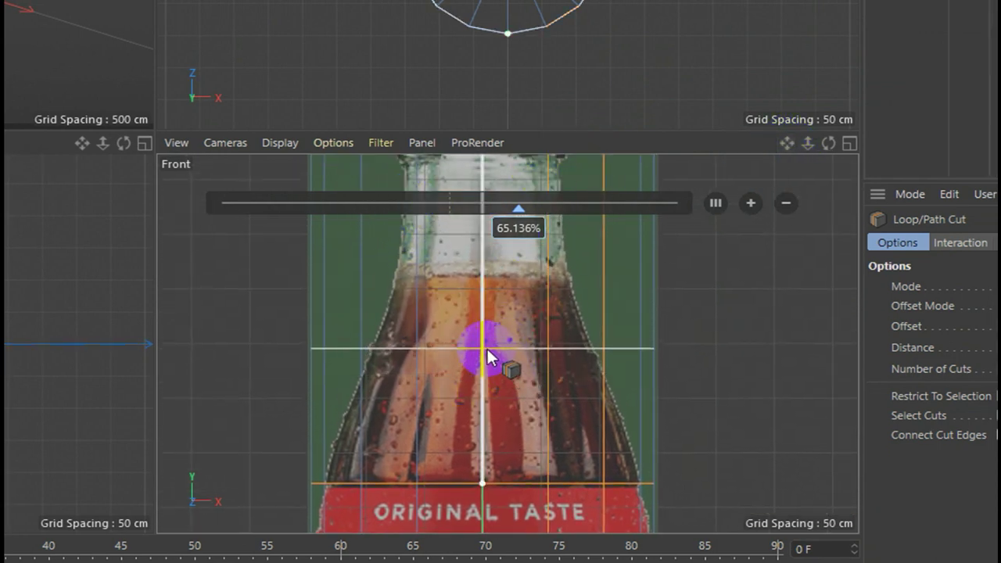
left_click(484, 347)
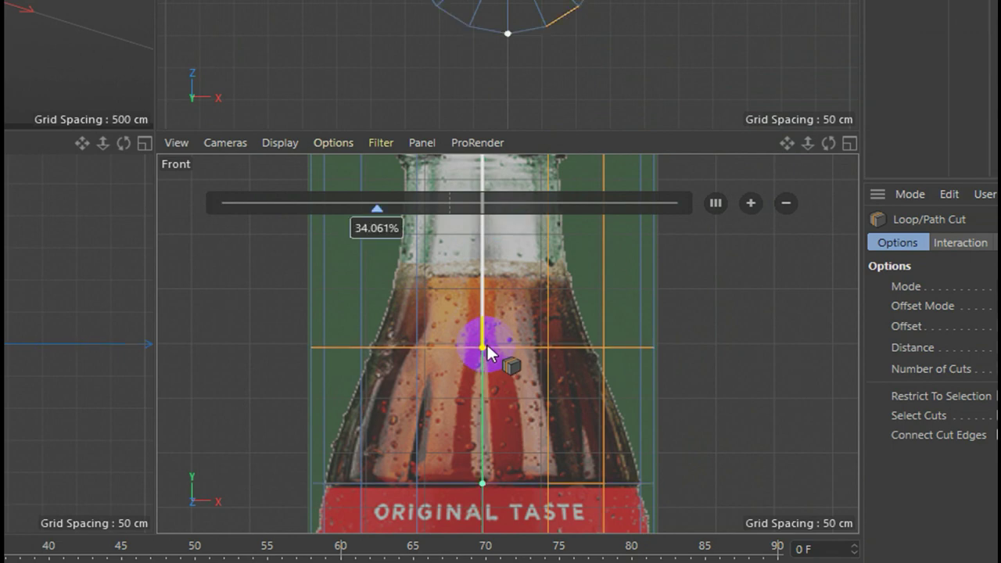
left_click_drag(786, 143, 391, 183)
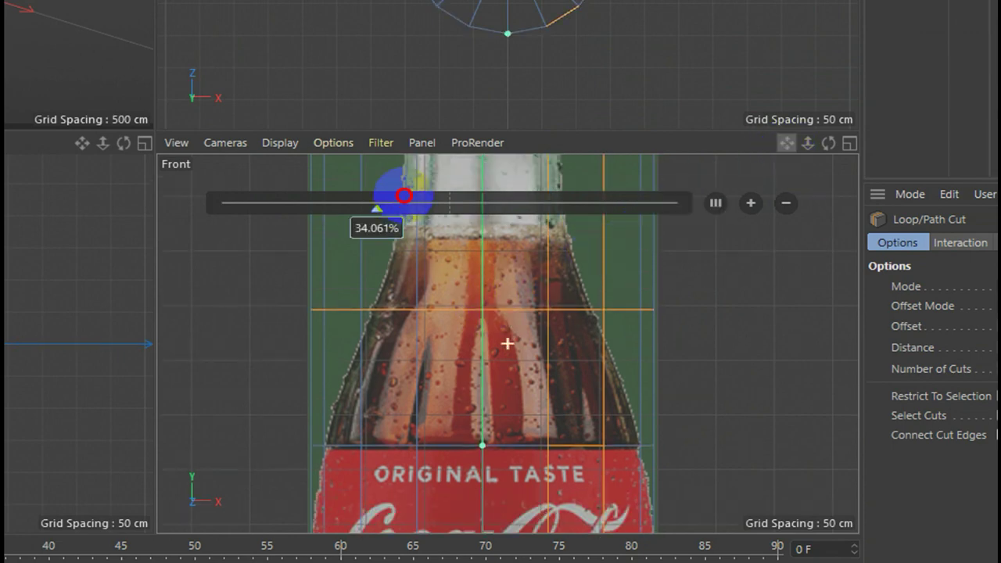
left_click_drag(787, 149, 610, 395)
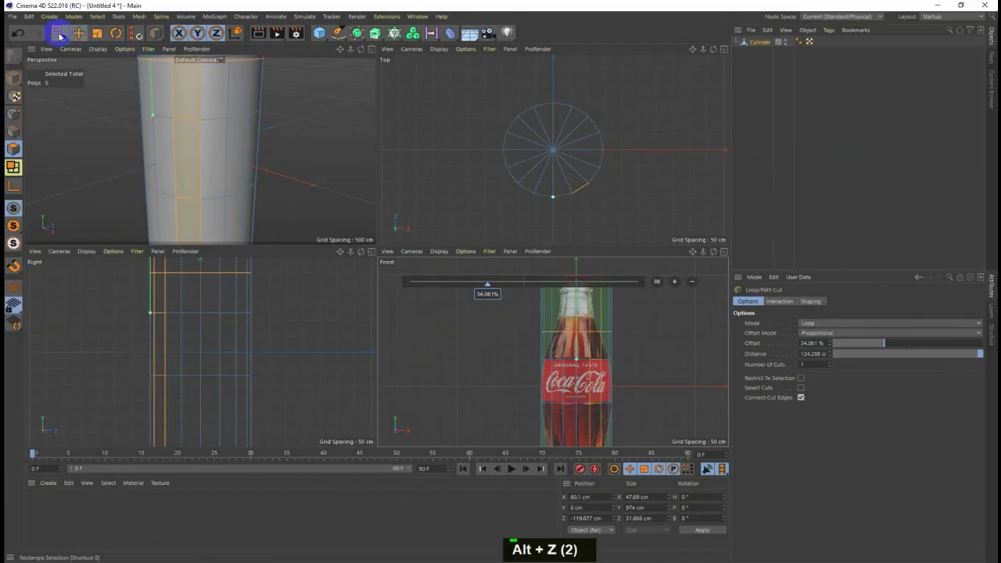
Step: Box-select the lower-body polygons below the label in Polygon mode from the Front view
left_click(60, 32)
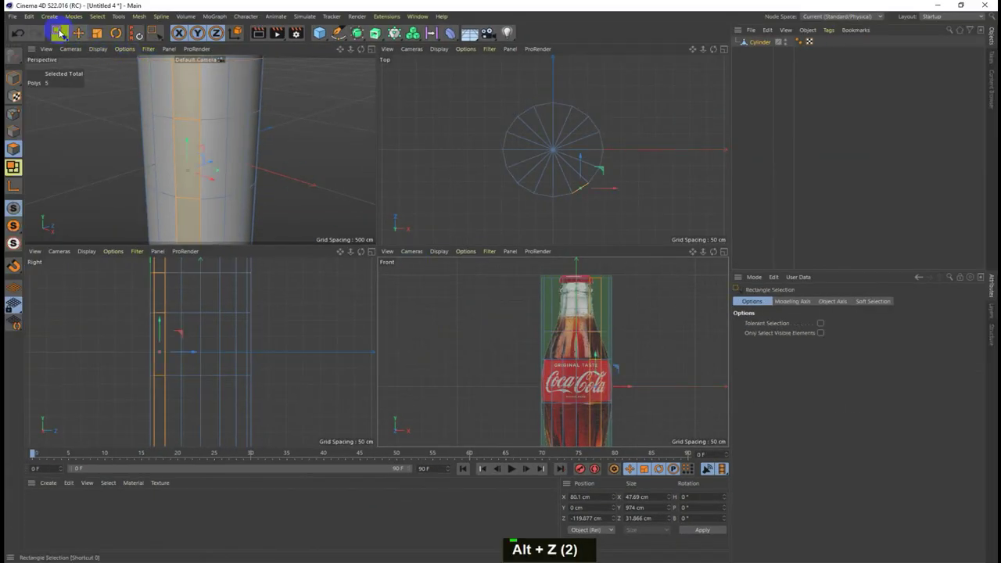
left_click(13, 132)
left_click(14, 150)
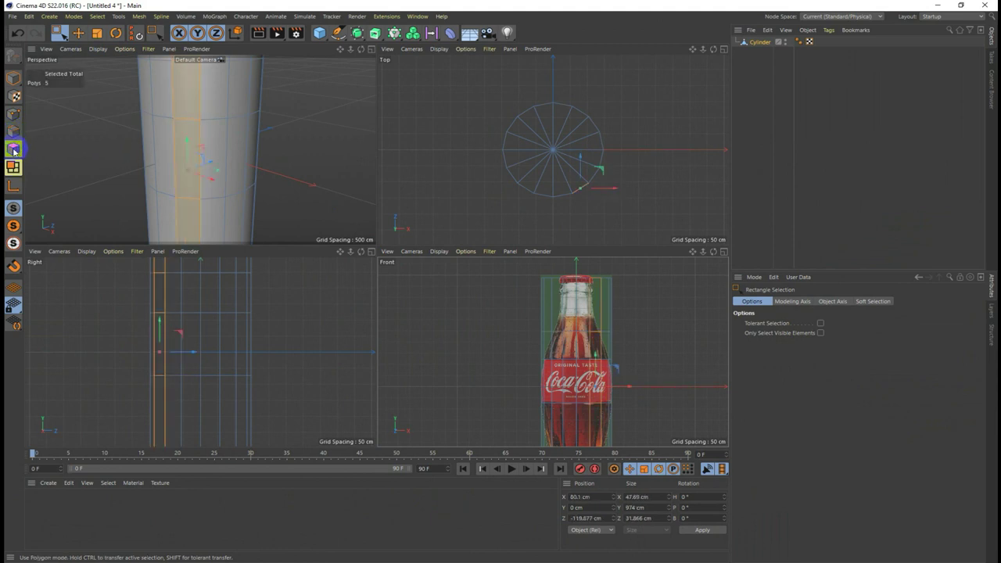
mouse_move(693, 251)
left_mouse_down()
mouse_move(500, 279)
mouse_move(696, 266)
left_mouse_up()
scroll(540, 358, "up", 1)
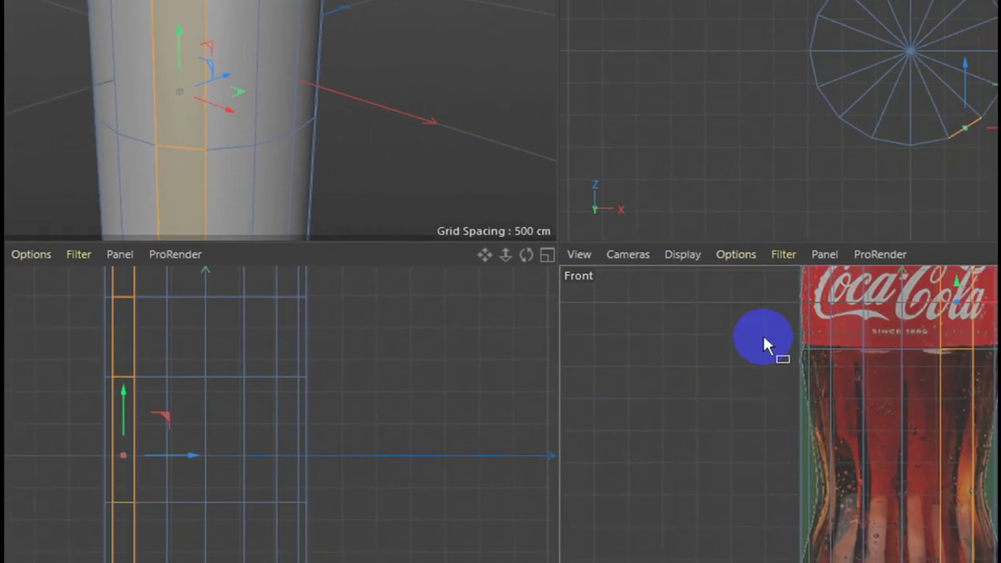
left_click_drag(765, 330, 791, 430)
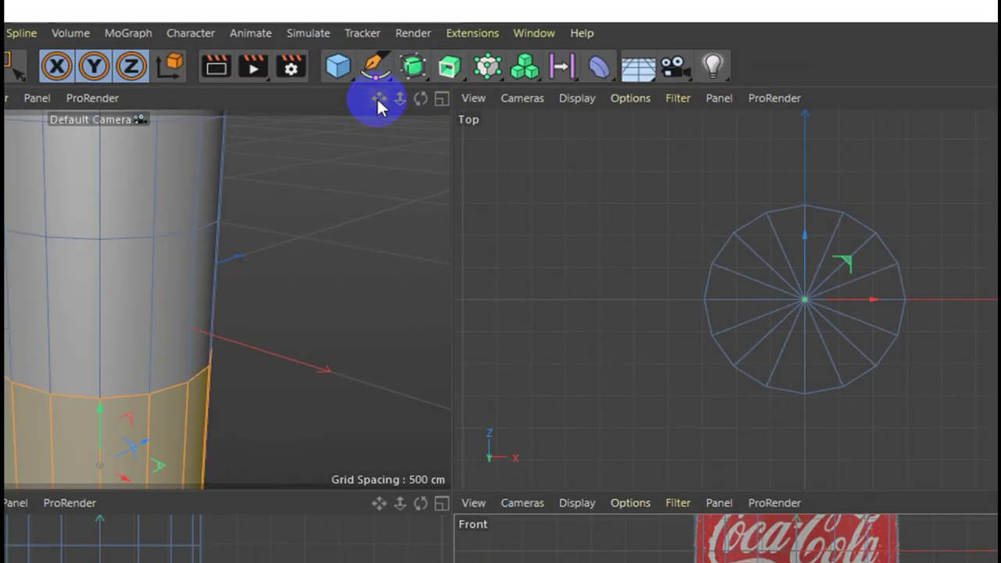
left_click_drag(380, 100, 446, 440)
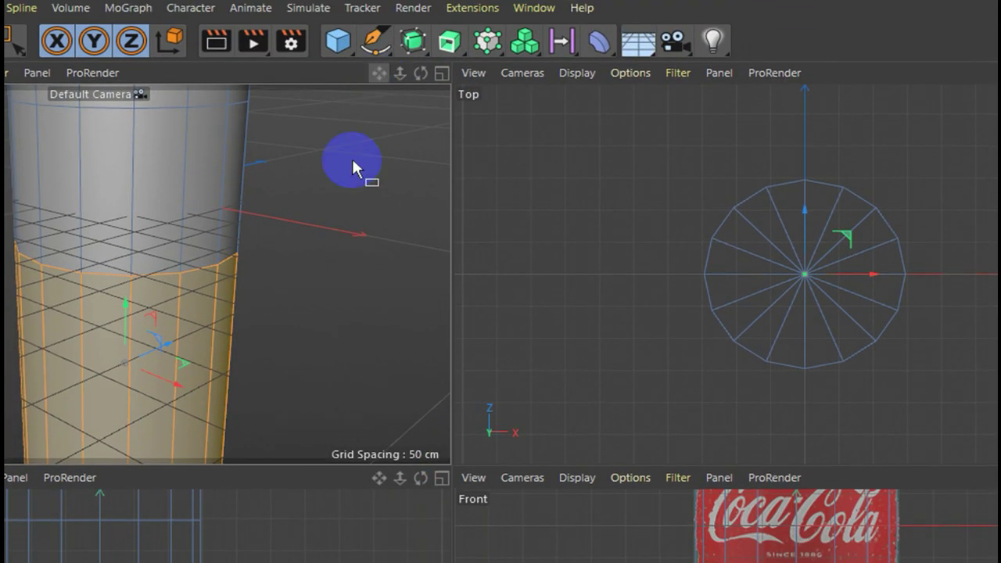
mouse_move(352, 162)
left_mouse_down()
mouse_move(351, 129)
mouse_move(449, 459)
mouse_move(414, 119)
mouse_move(421, 104)
left_mouse_up()
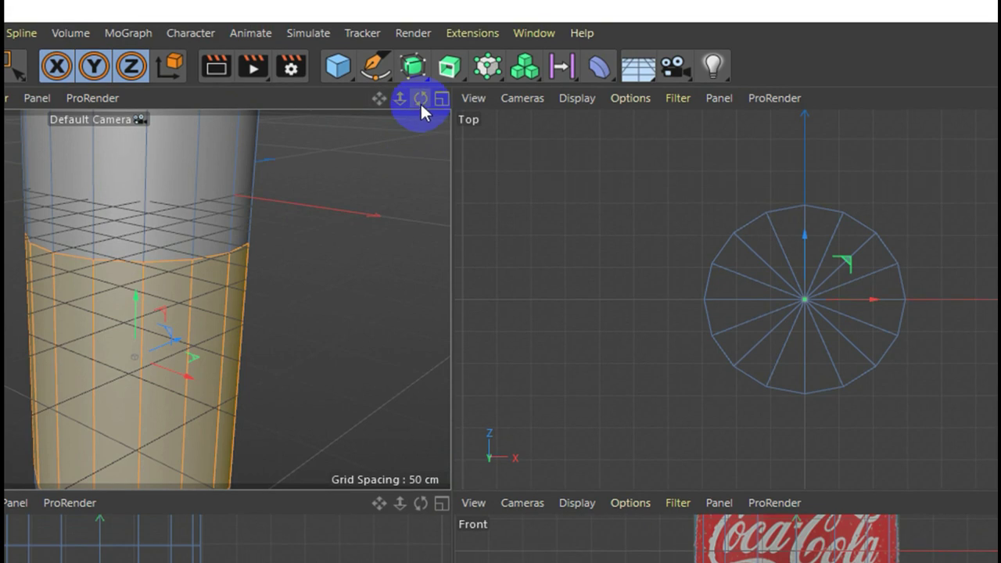
Step: Extrude the lower-body polygons as separate ribs with 0° maximum angle and 150 cm offset
left_click(442, 98)
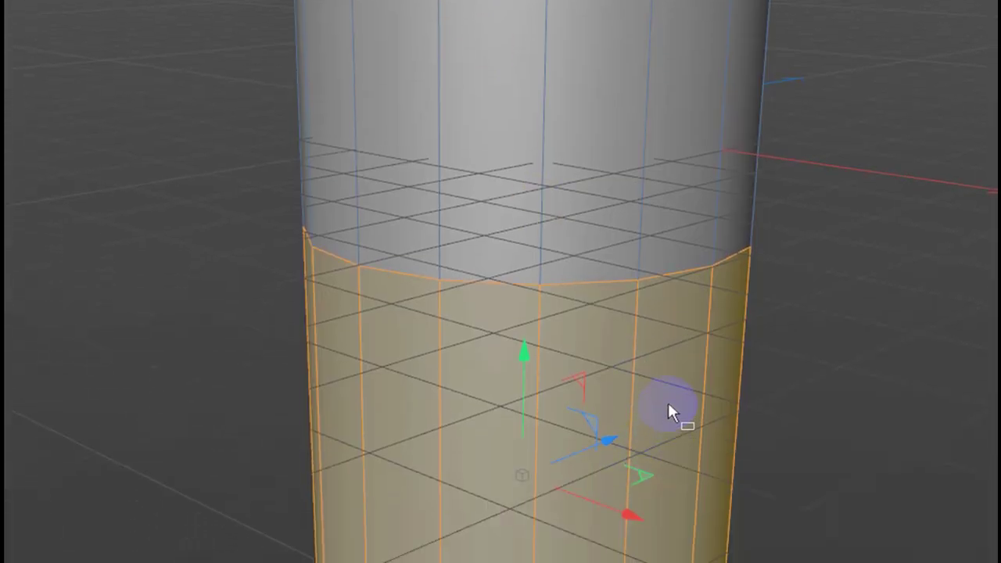
right_click(611, 247)
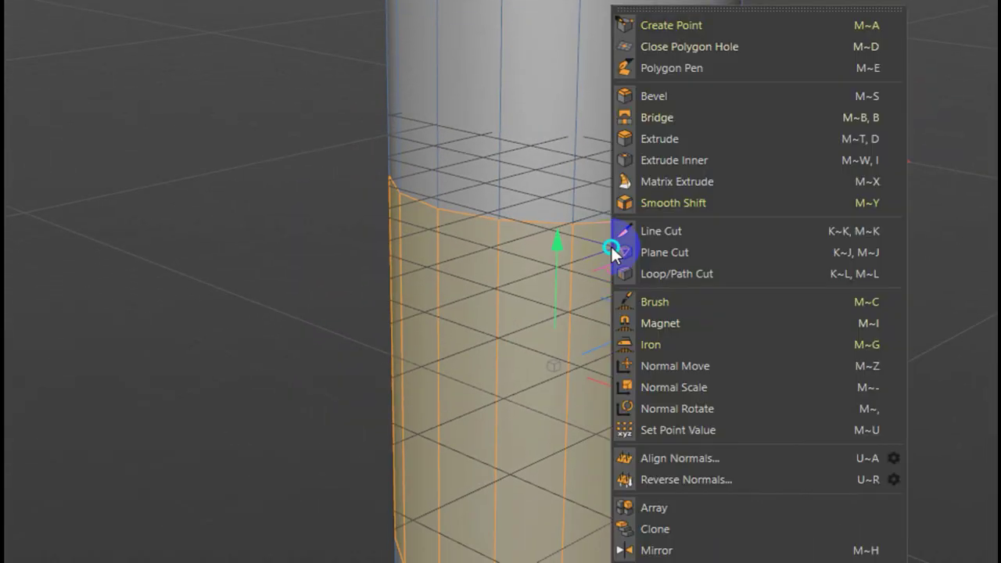
left_click(673, 138)
mouse_move(775, 315)
left_mouse_down()
mouse_move(789, 320)
mouse_move(686, 329)
left_mouse_up()
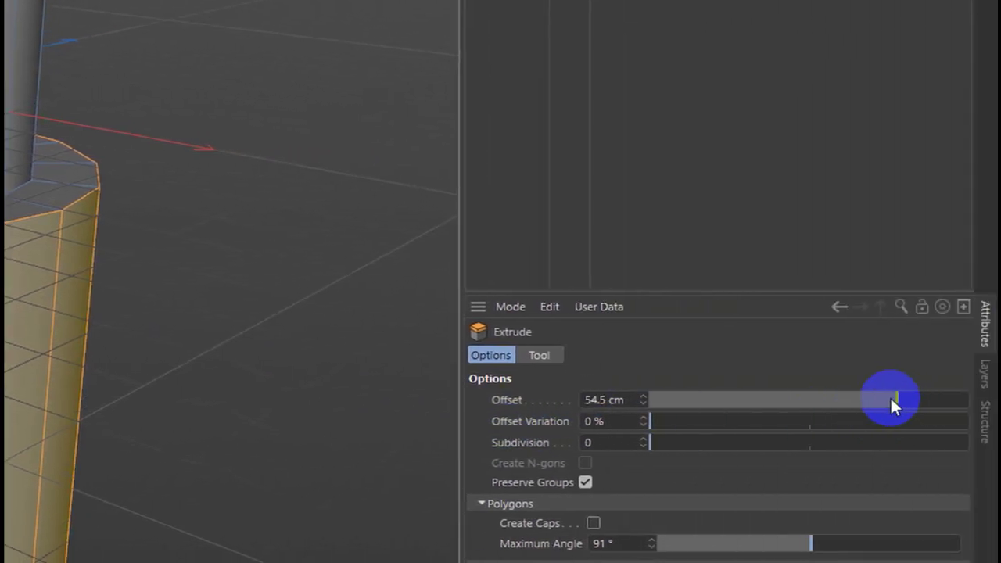
left_click_drag(892, 399, 973, 400)
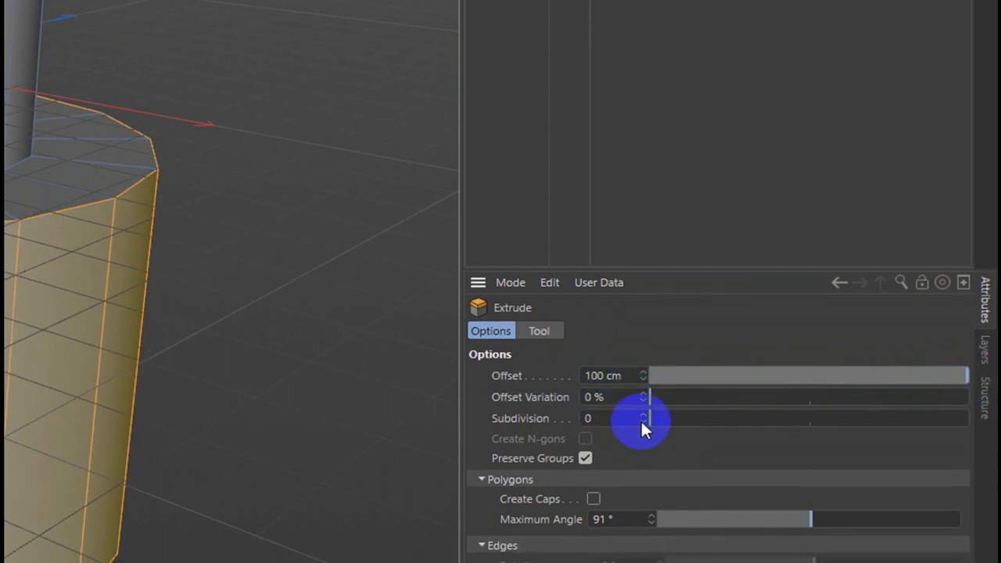
left_click_drag(653, 416, 604, 416)
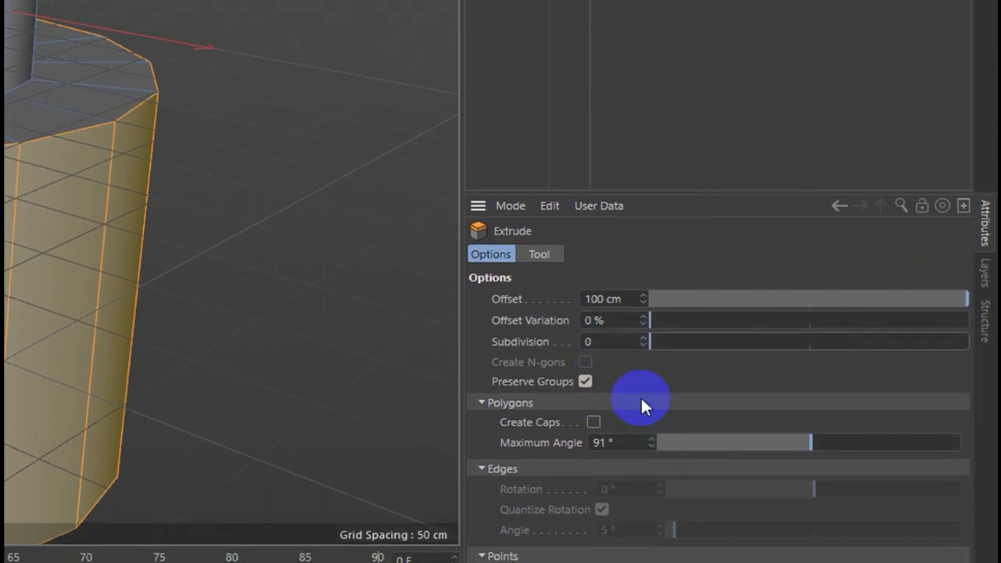
left_click_drag(651, 321, 647, 327)
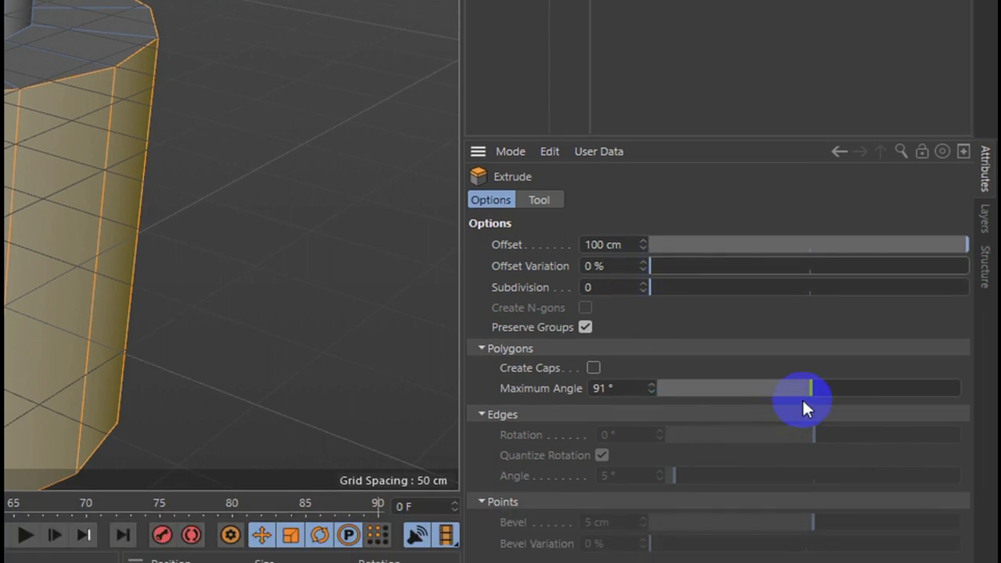
mouse_move(806, 406)
left_mouse_down()
mouse_move(836, 402)
mouse_move(637, 413)
left_mouse_up()
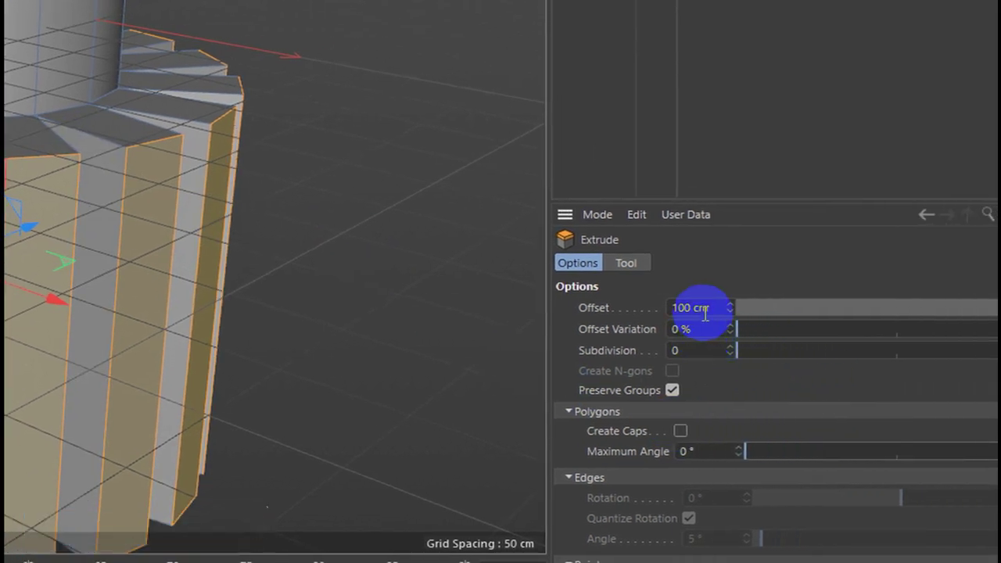
left_click_drag(714, 304, 661, 307)
type("150")
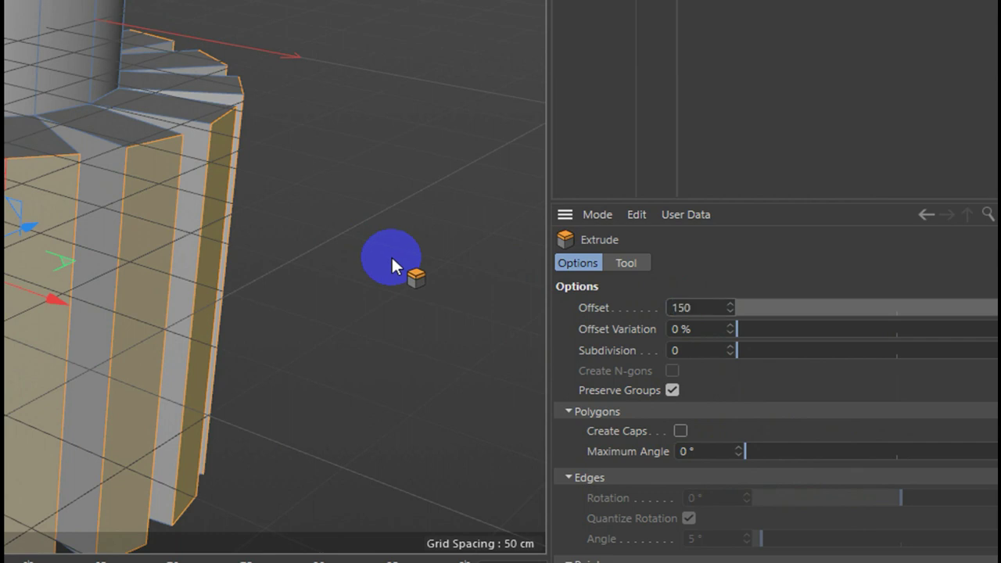
key("Return")
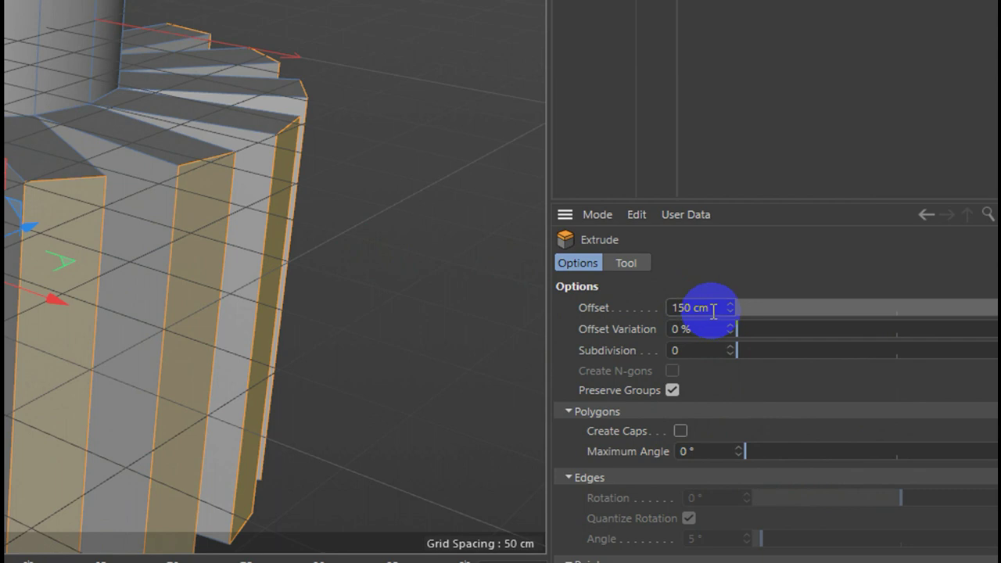
left_click_drag(713, 311, 677, 302)
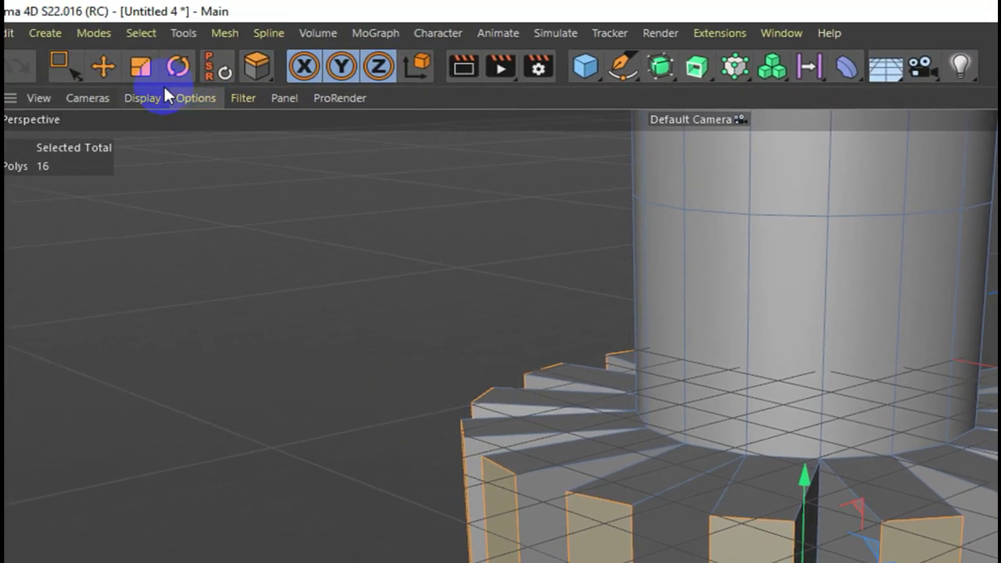
Step: Scale the selected groove strips to about 123% in the four-view layout
left_click(190, 68)
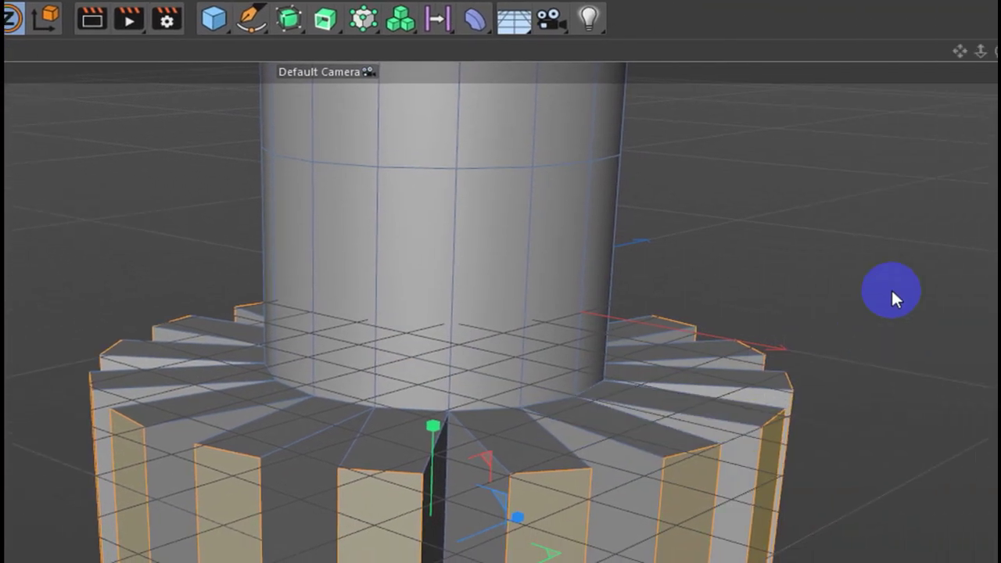
mouse_move(778, 335)
left_mouse_down()
mouse_move(712, 407)
mouse_move(761, 246)
mouse_move(634, 412)
mouse_move(548, 435)
mouse_move(536, 427)
mouse_move(545, 421)
mouse_move(529, 430)
mouse_move(532, 420)
left_mouse_up()
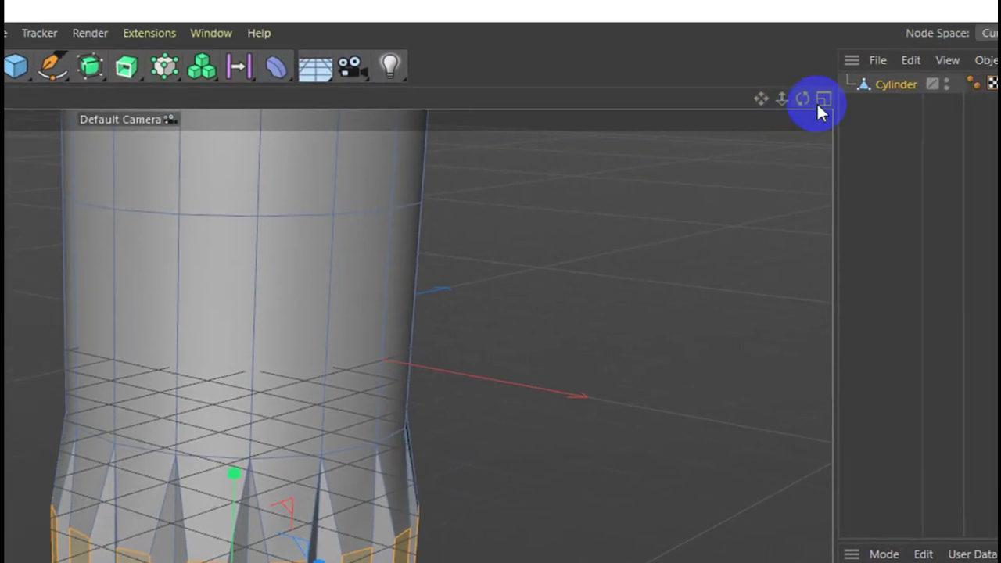
left_click(821, 100)
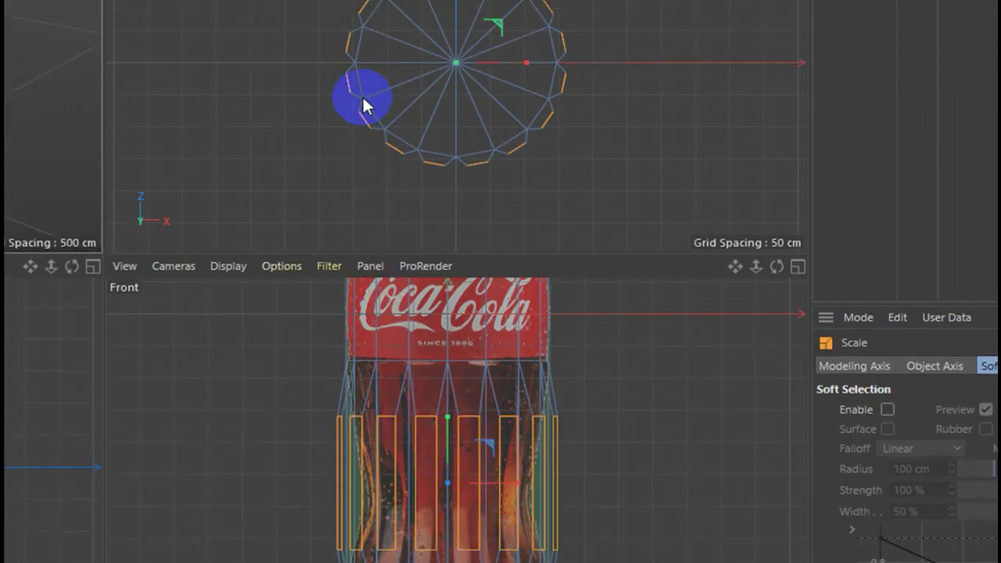
scroll(356, 133, "up", 3)
scroll(360, 145, "up", 3)
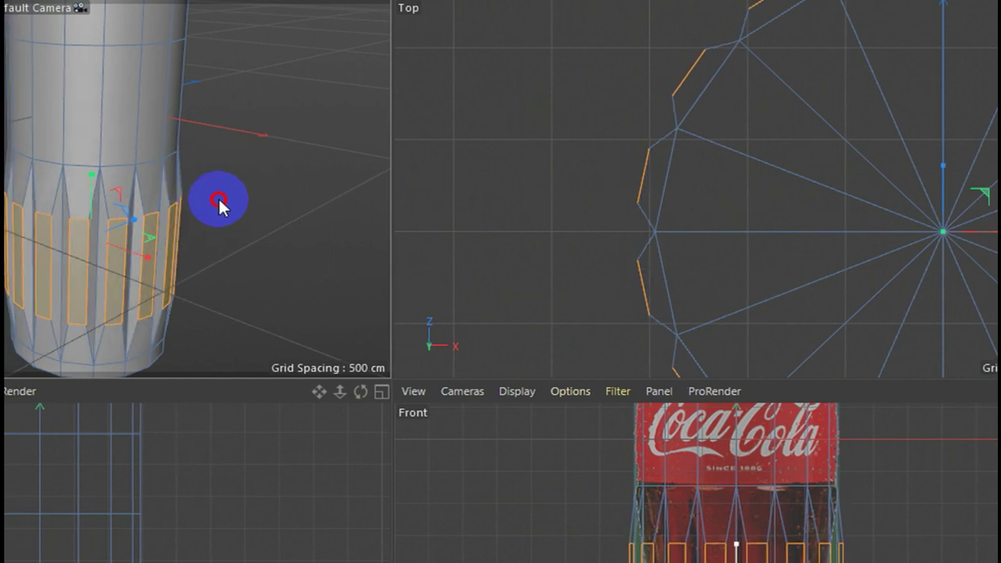
left_click_drag(219, 200, 232, 192)
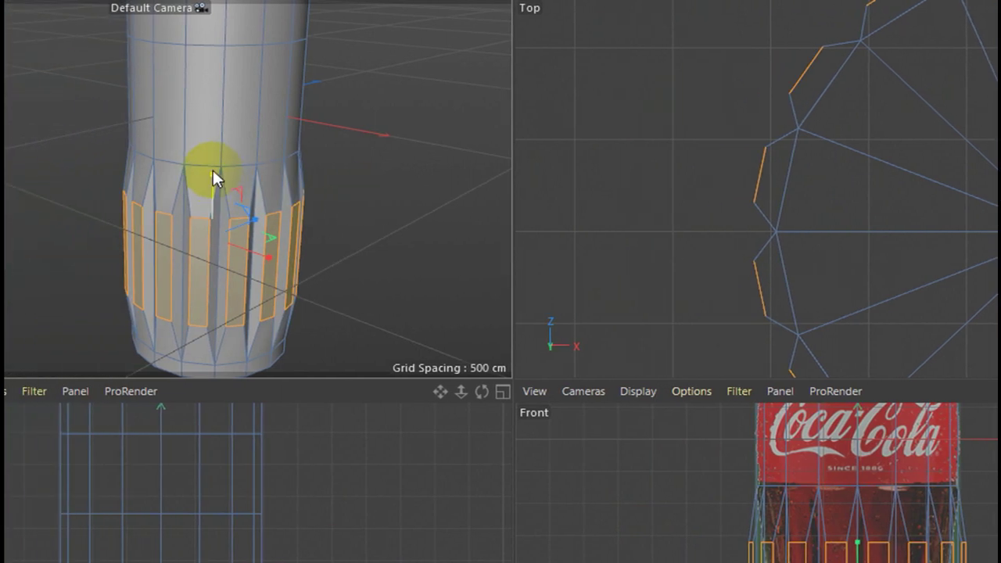
scroll(212, 190, "up", 3)
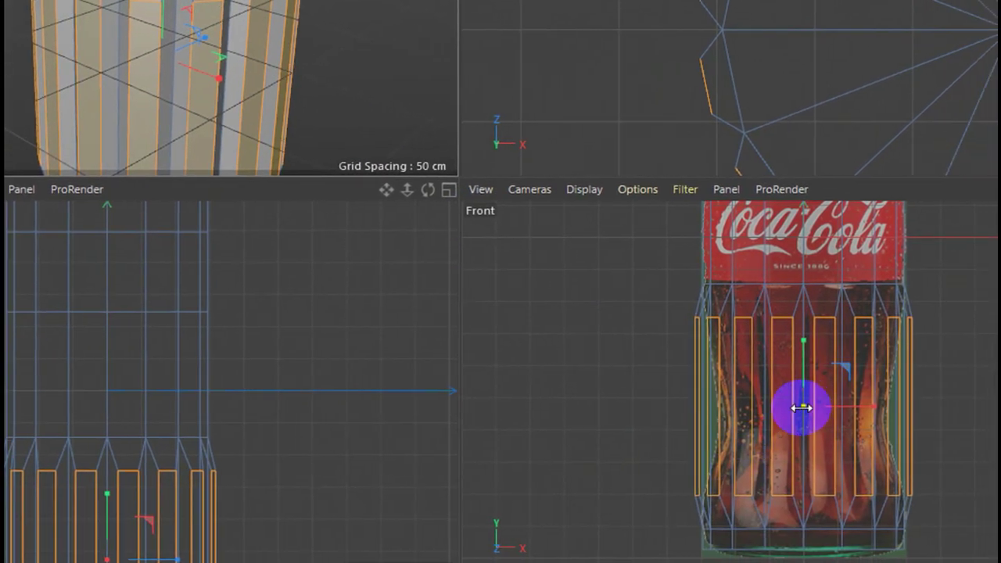
left_click(203, 112)
left_click_drag(202, 135, 223, 147)
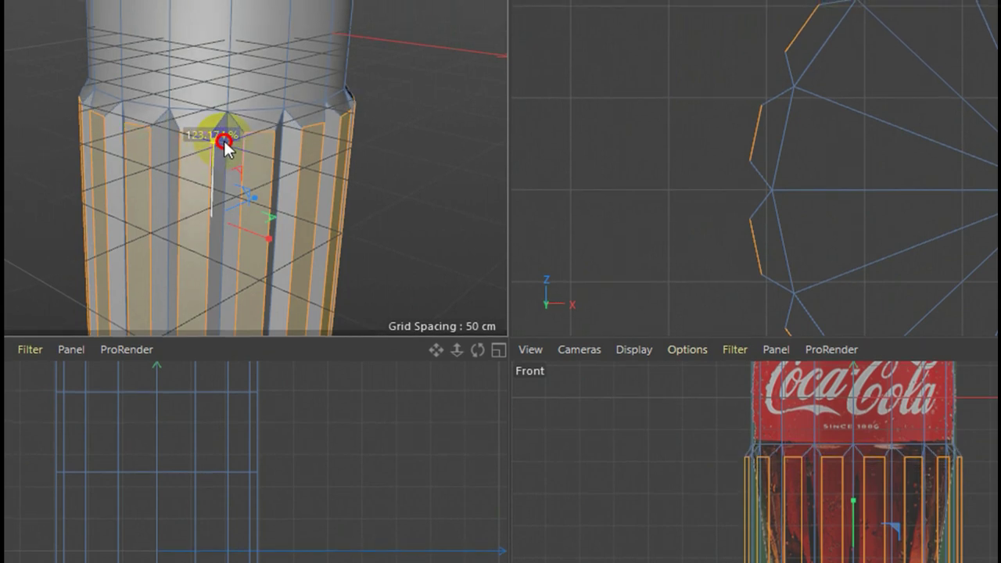
left_click_drag(222, 143, 224, 139)
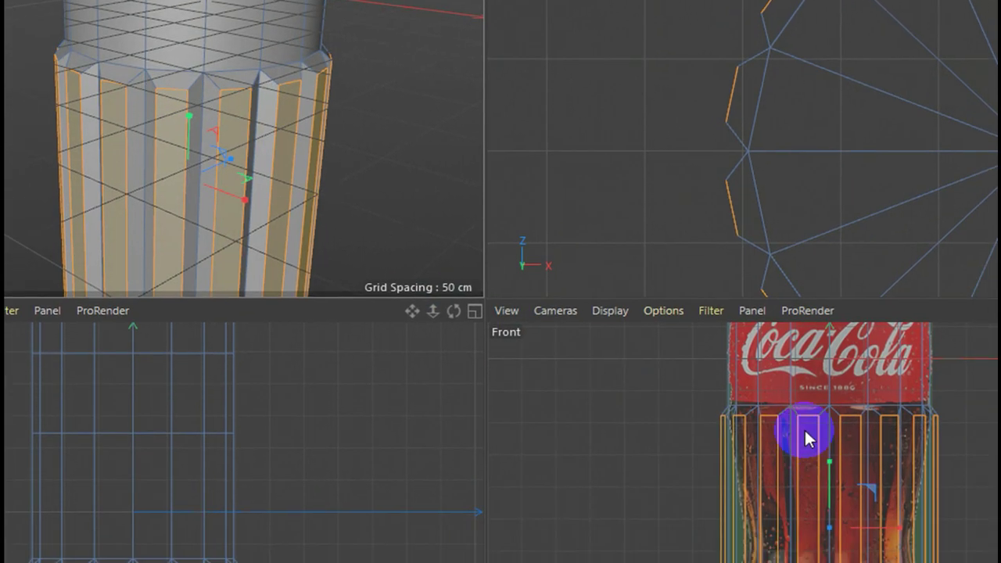
Step: Move the groove strips up about 7.102 cm on Y in the Front view
left_click(698, 375)
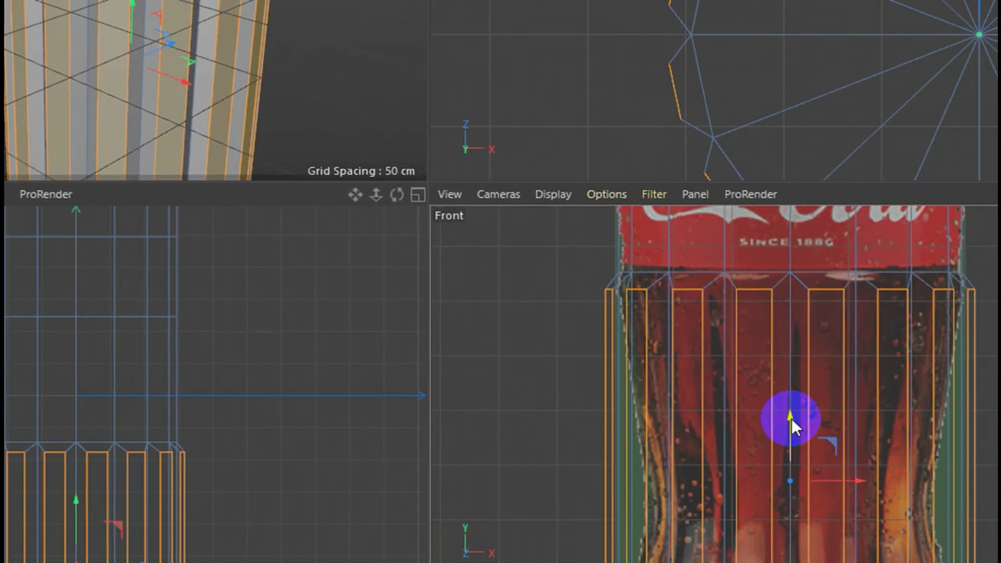
left_click_drag(791, 420, 790, 403)
scroll(783, 387, "down", 3)
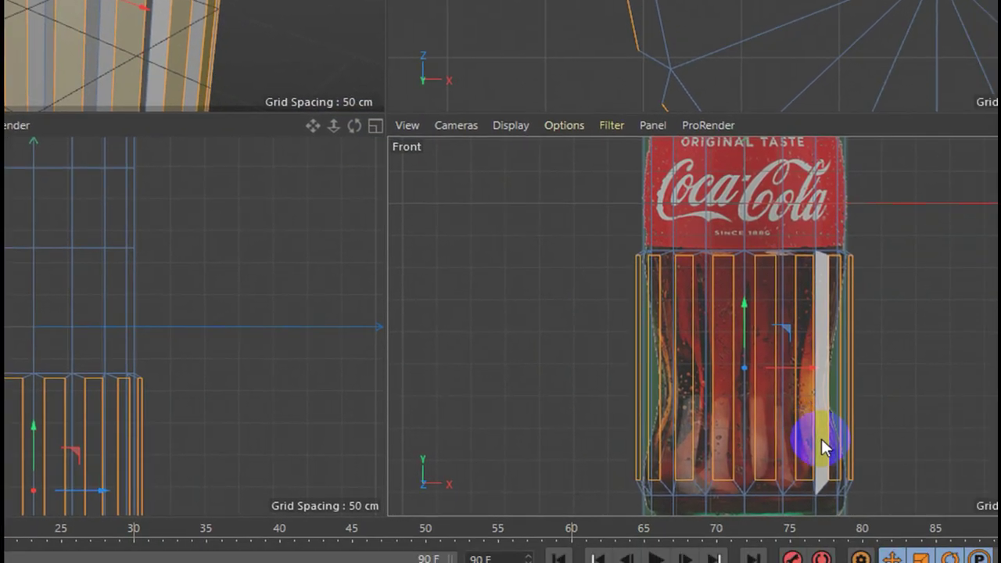
left_click(722, 427)
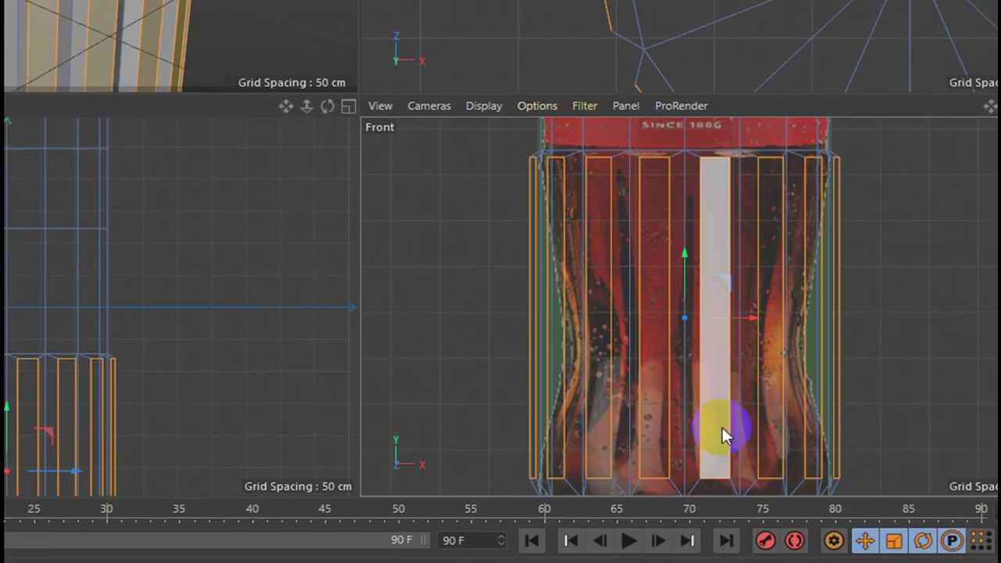
Step: Cut a horizontal edge loop through the ribbed section at 40.457% height with Loop/Path Cut
right_click(719, 366)
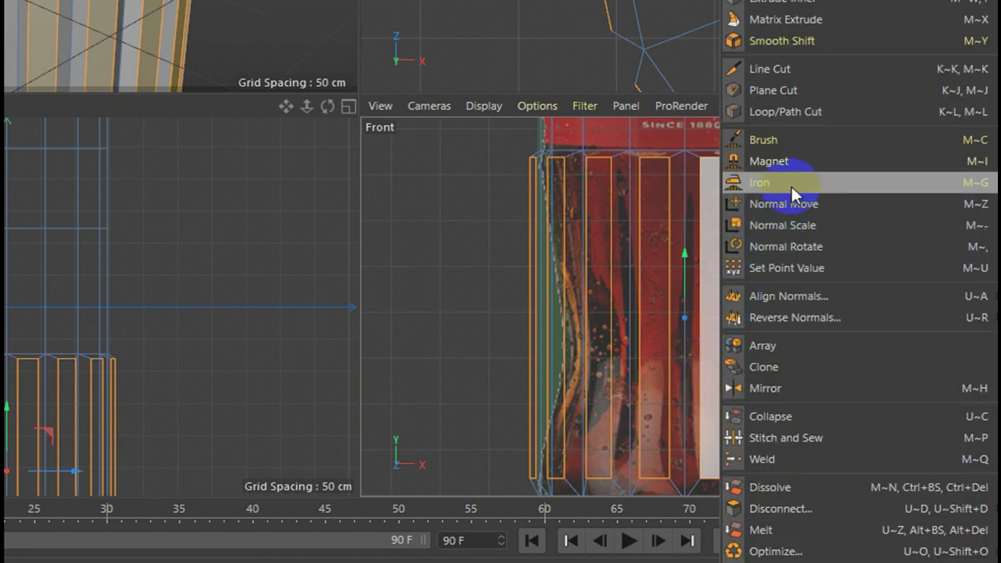
left_click(773, 143)
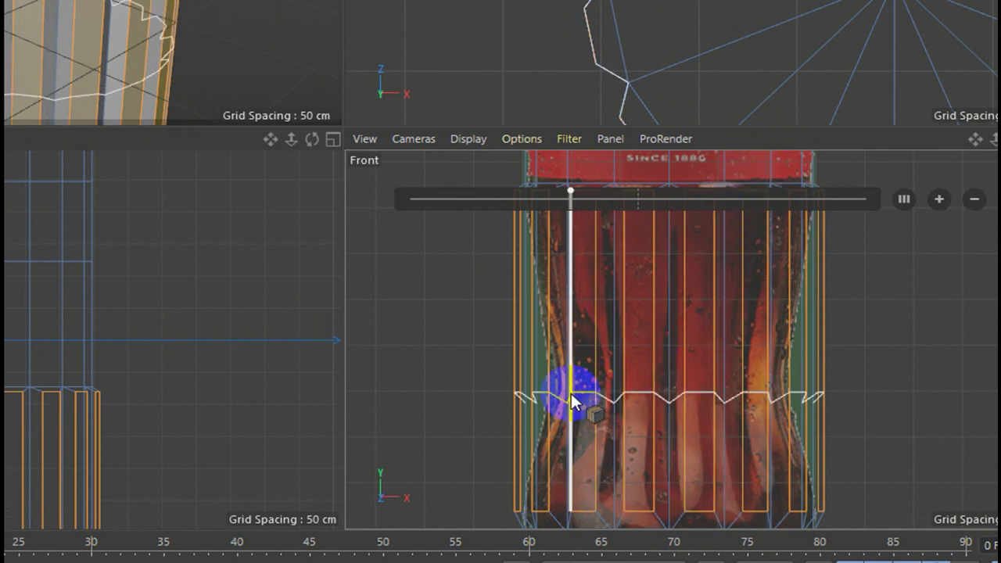
left_click(626, 389)
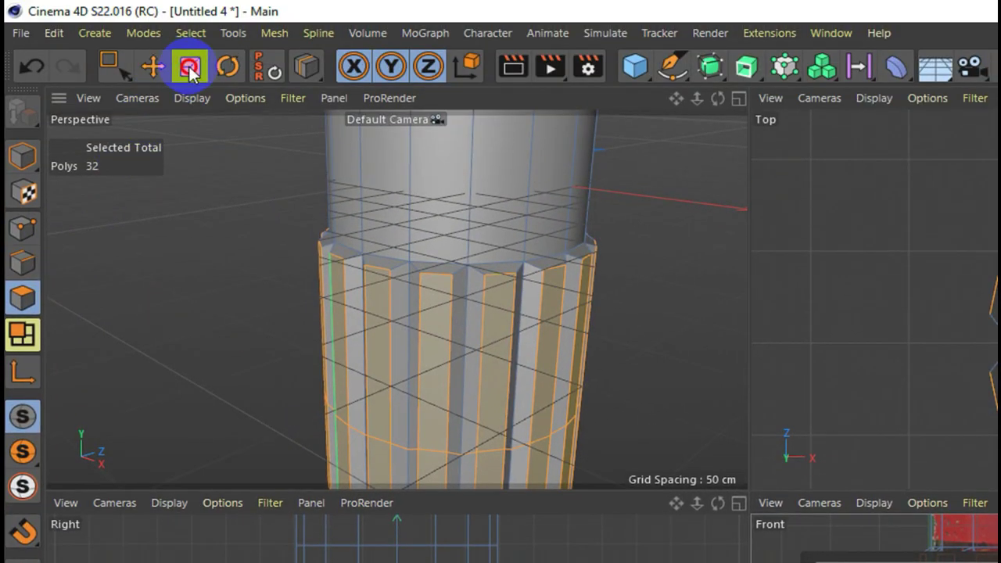
Step: Box-select the middle point ring in Points mode and scale it inward to the reference waist
left_click(190, 68)
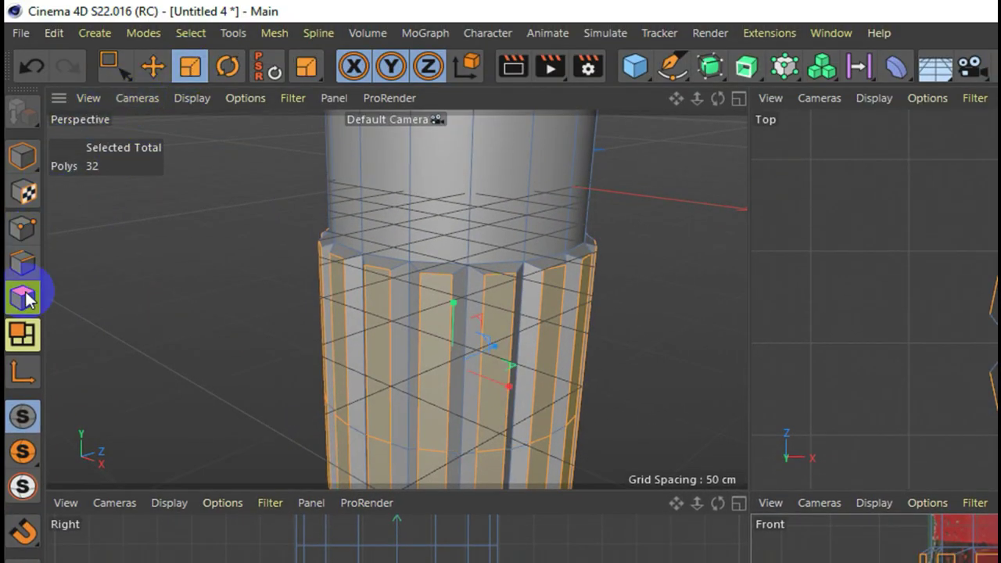
left_click(23, 233)
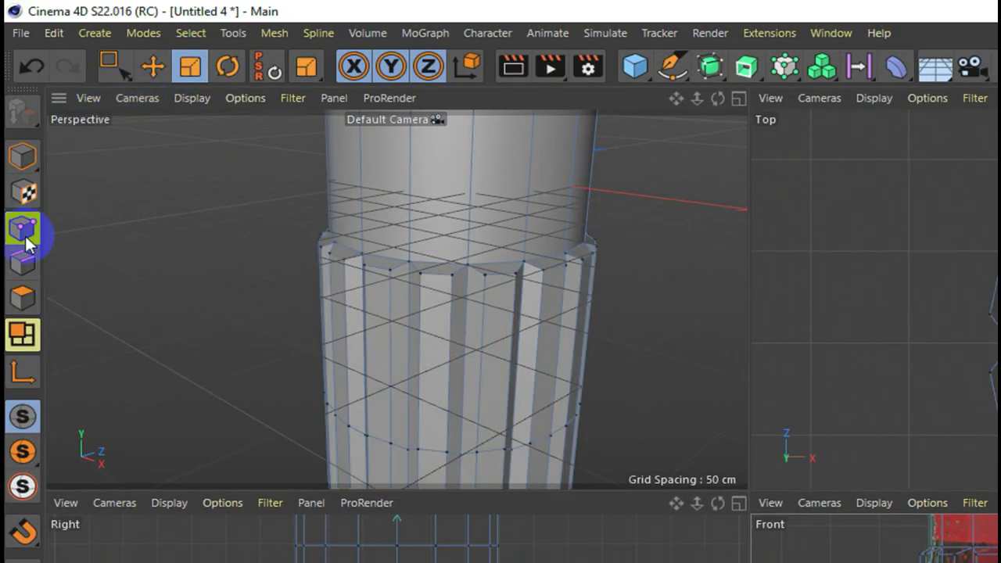
left_click(109, 66)
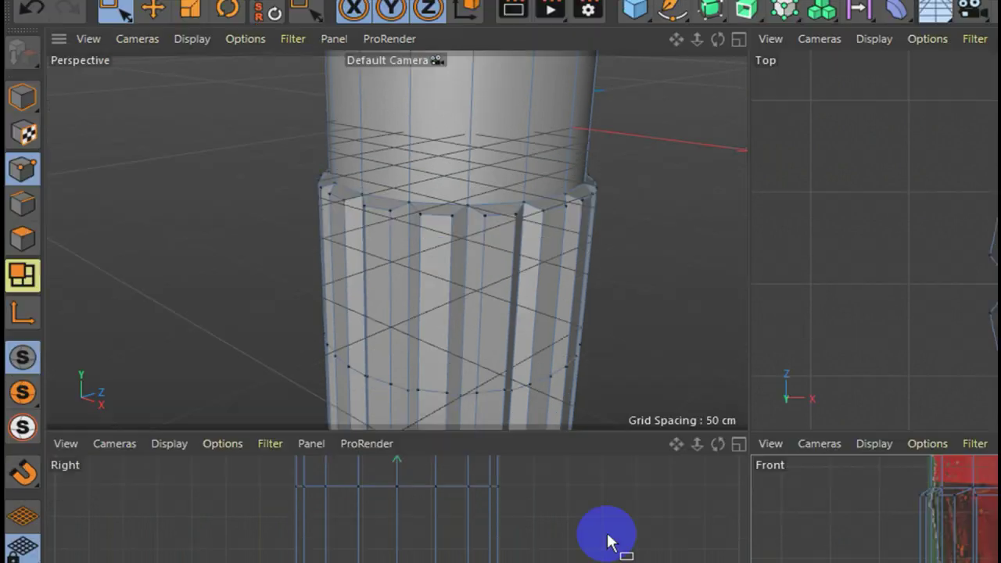
mouse_move(395, 323)
left_mouse_down()
mouse_move(828, 424)
mouse_move(757, 415)
left_mouse_up()
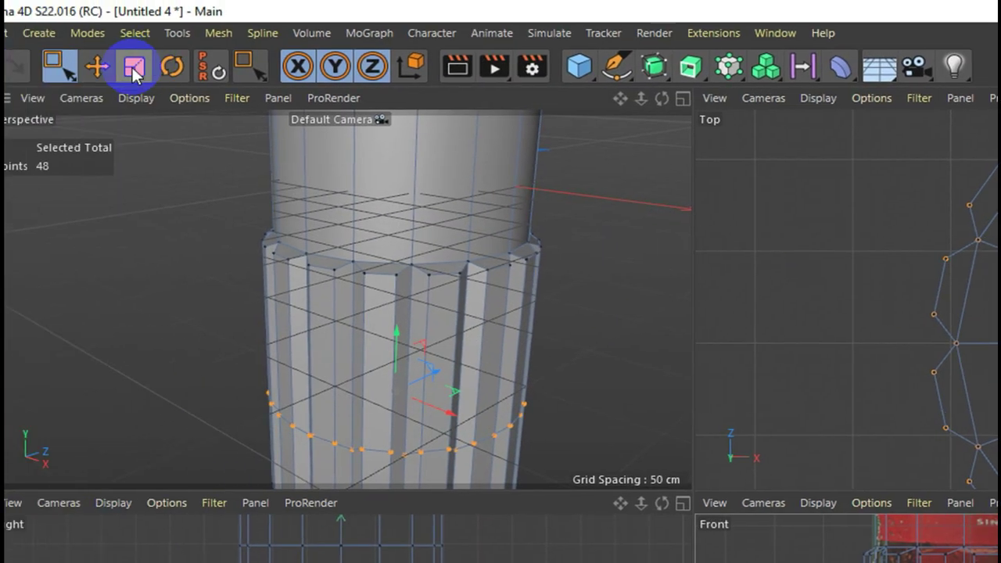
key("t")
left_click_drag(677, 377, 569, 429)
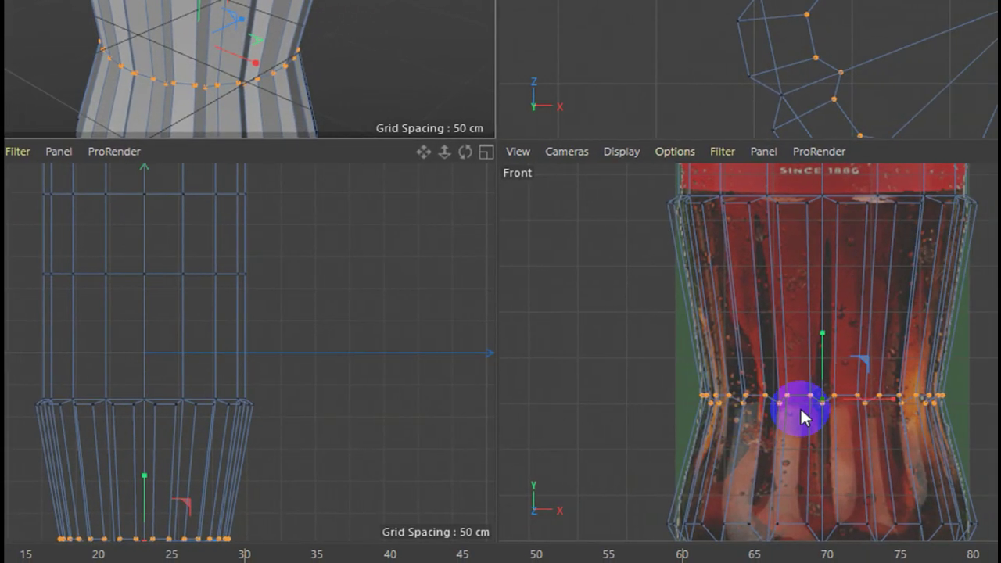
mouse_move(376, 118)
left_mouse_down()
mouse_move(431, 136)
mouse_move(403, 218)
left_mouse_up()
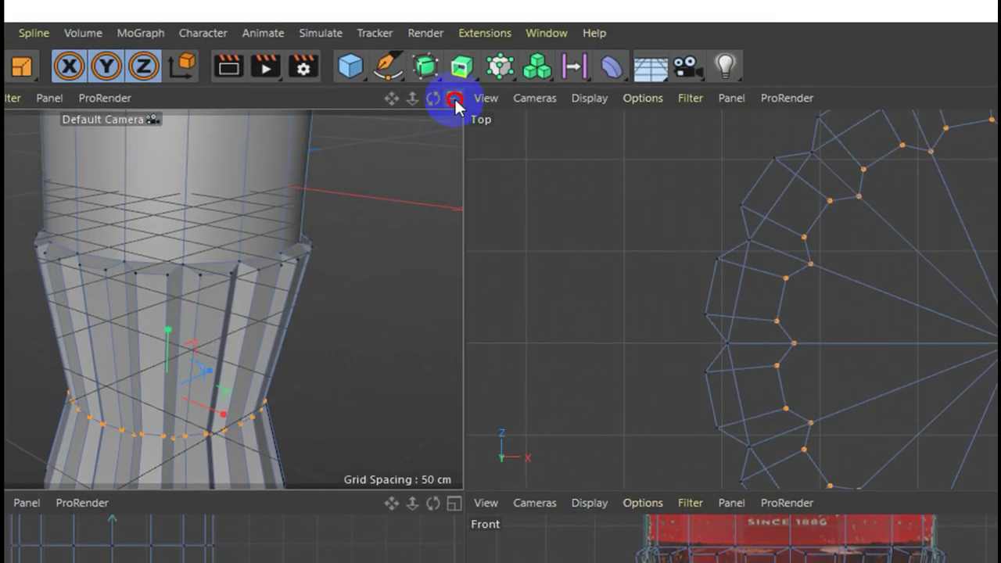
Step: Maximize the Perspective view, deselect the 48 points, and select the Cylinder
left_click(454, 63)
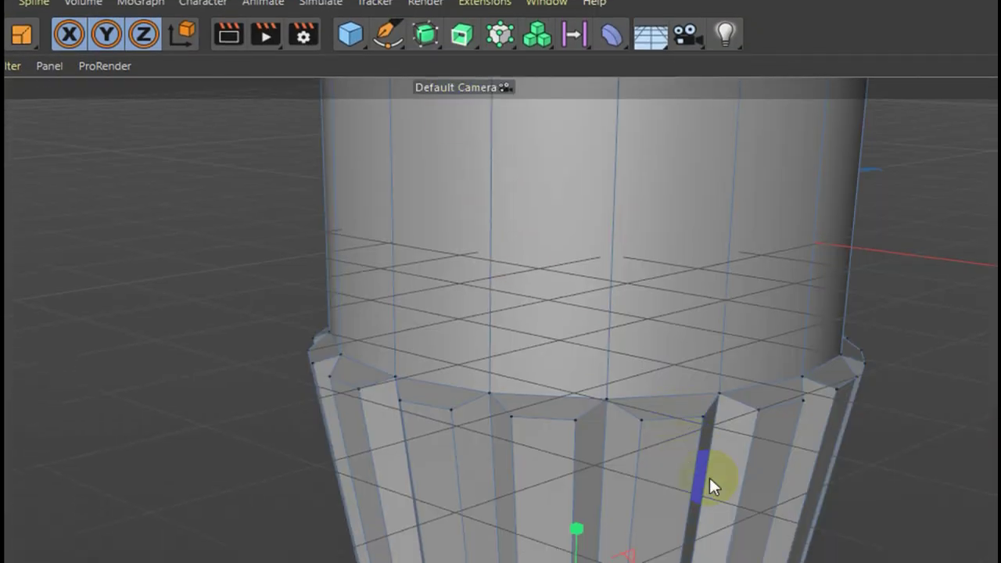
key("alt+z")
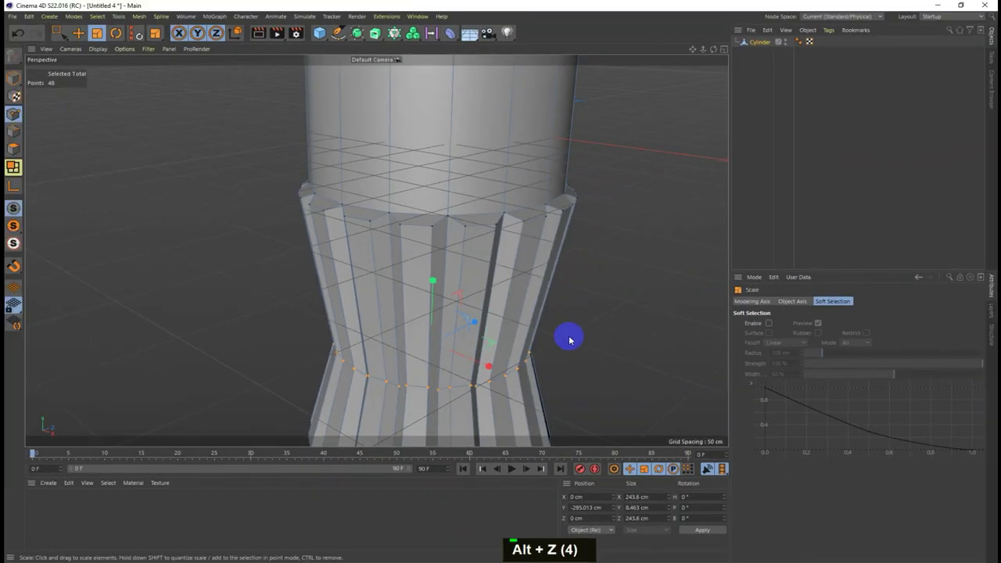
key("alt+z")
key("alt+z")
left_click_drag(694, 58, 501, 281)
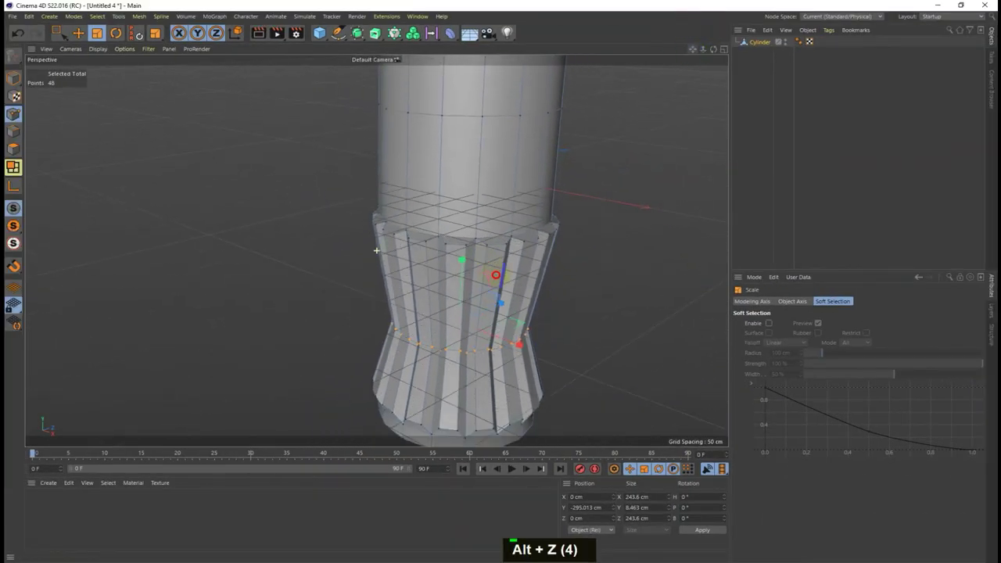
left_click(565, 371)
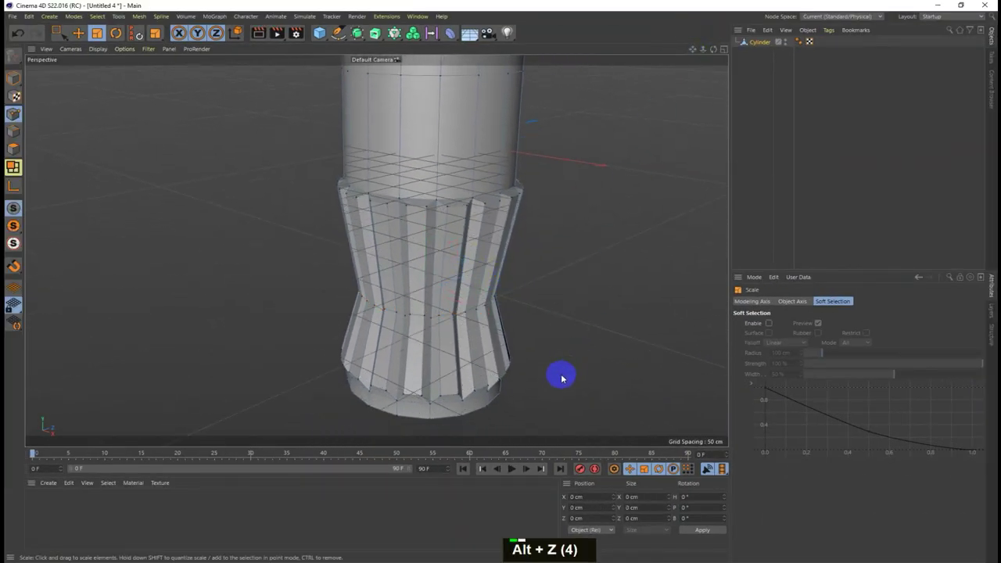
left_click_drag(562, 378, 563, 375, "alt")
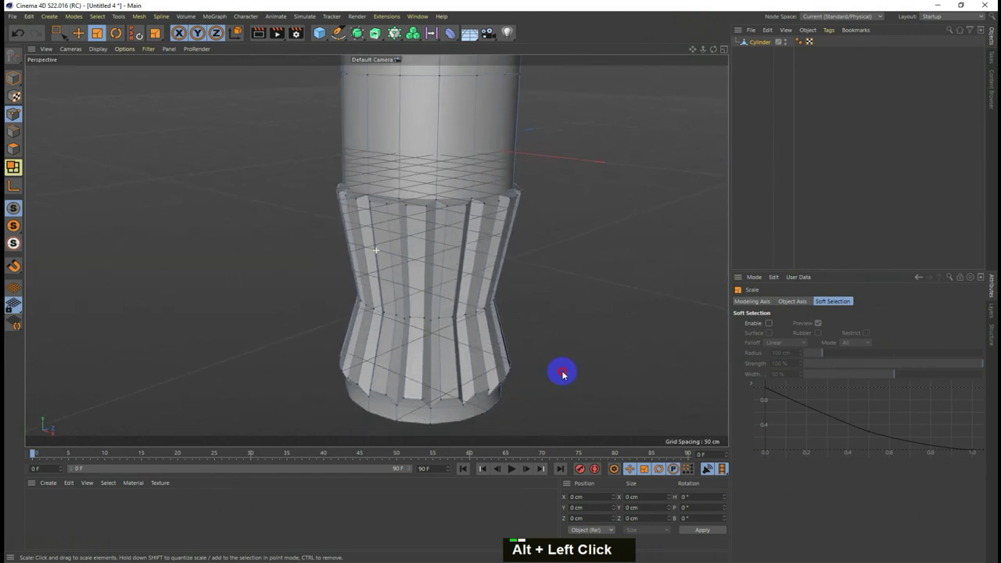
left_click(754, 45)
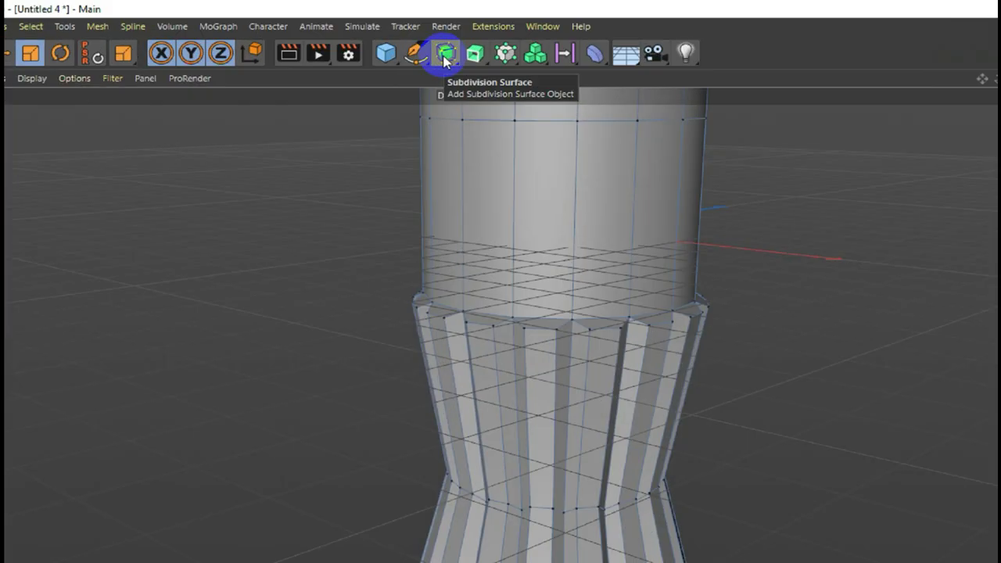
Step: Nest the Cylinder under a new Subdivision Surface and render a viewport preview
left_click_drag(357, 34, 401, 47)
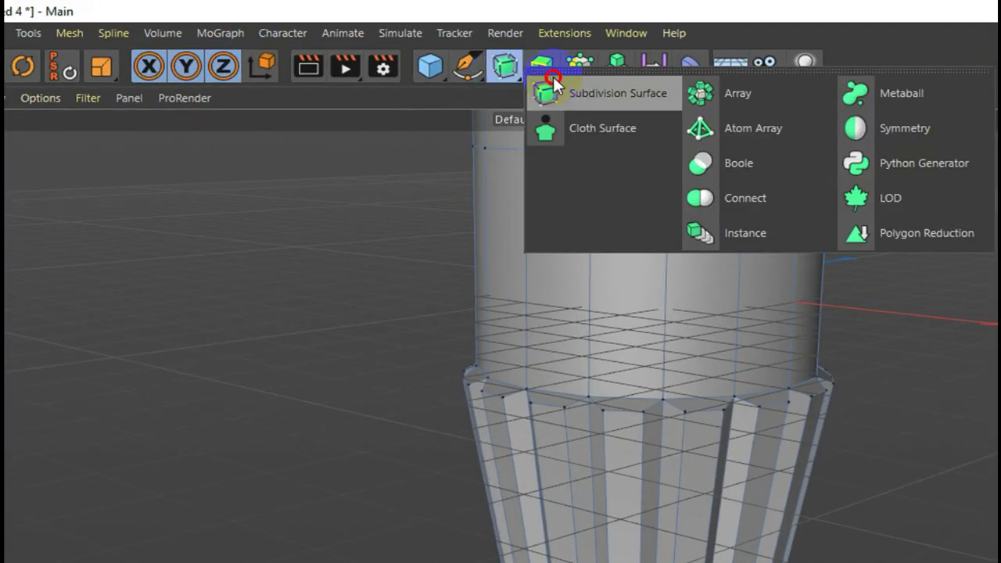
left_click(593, 94)
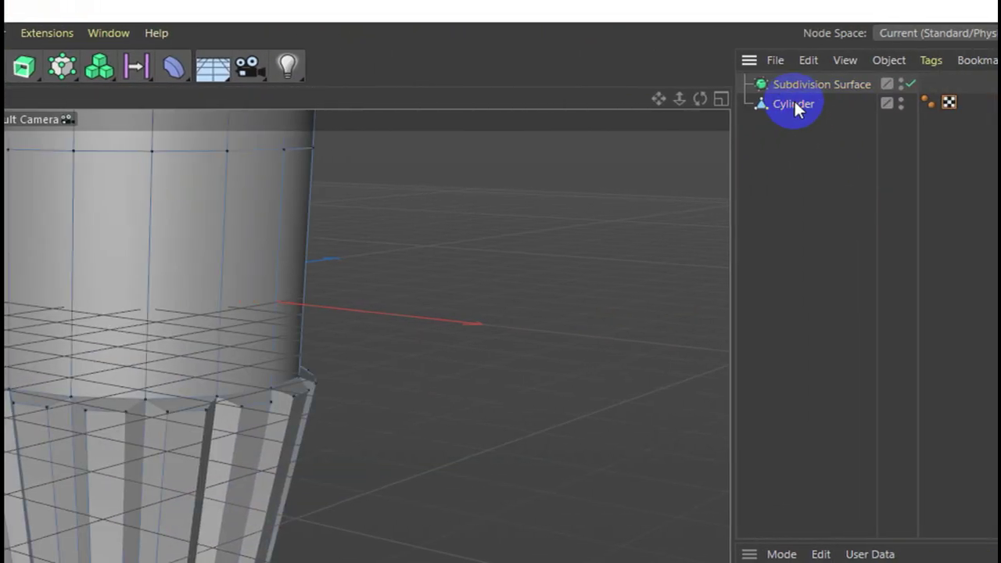
left_click_drag(792, 103, 792, 86)
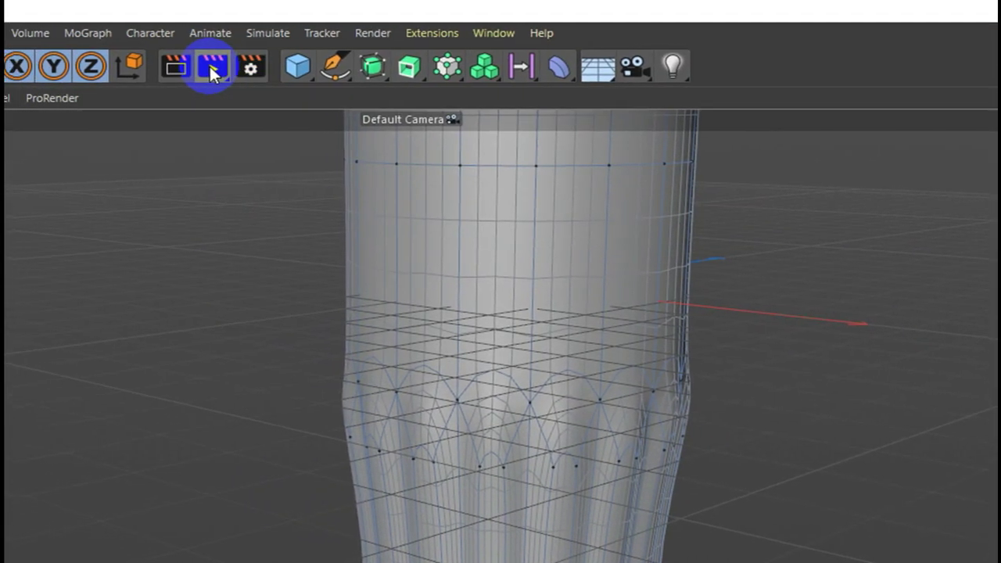
left_click(210, 66)
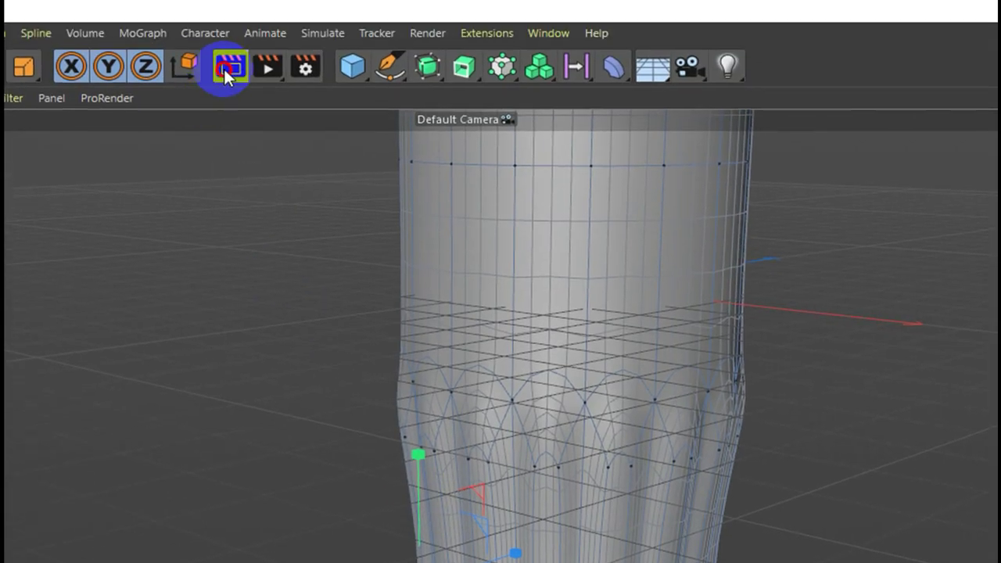
left_click(225, 68)
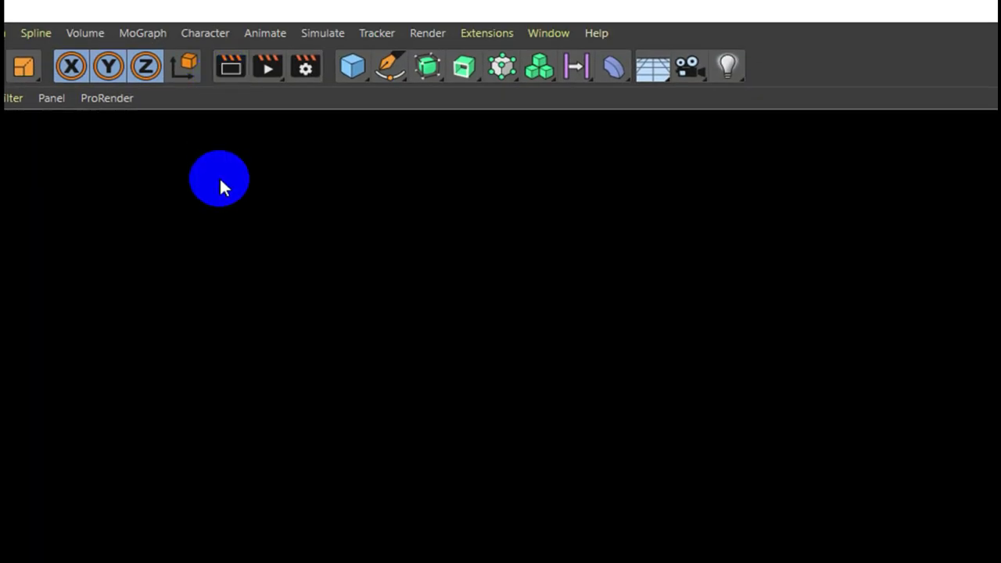
Step: Let the smoothed ribbed bottle render in the viewport, then restore the four-view layout
key("alt+z")
key("alt+z")
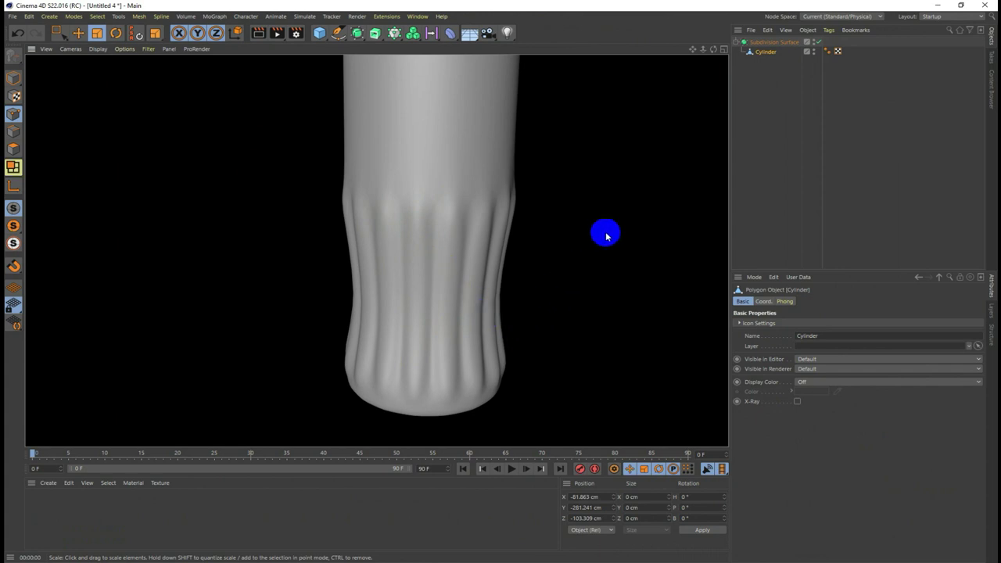
left_click(722, 51)
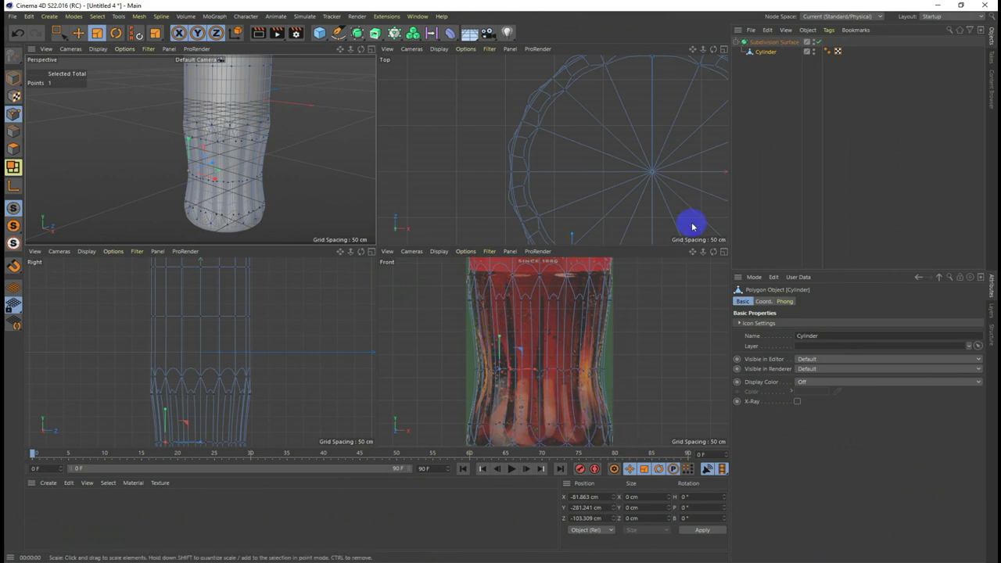
Step: With smoothing off, box-select the lower rim ring of points and scale it to about 97.7%
left_click_drag(693, 256, 688, 265)
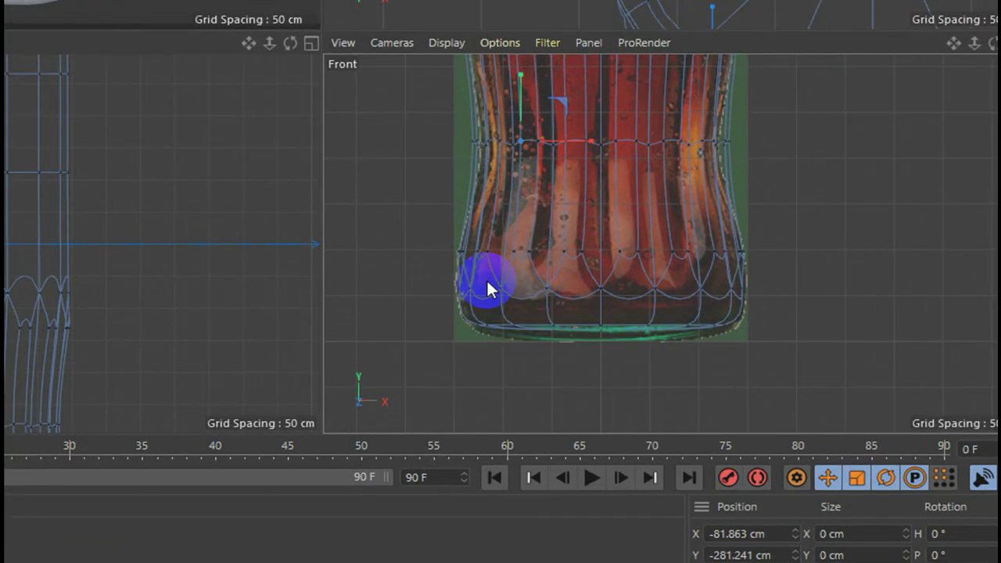
scroll(482, 275, "up", 2)
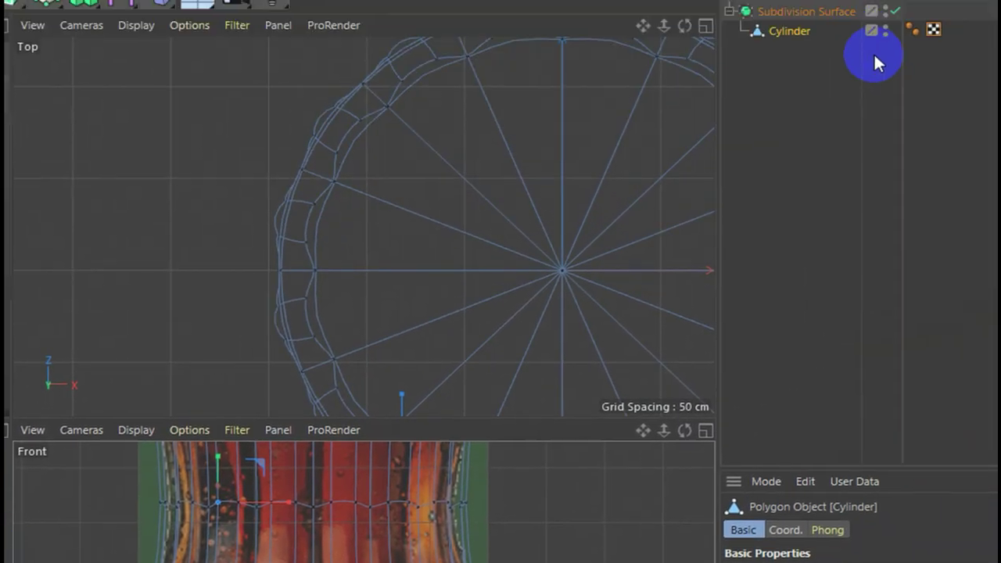
left_click(791, 81)
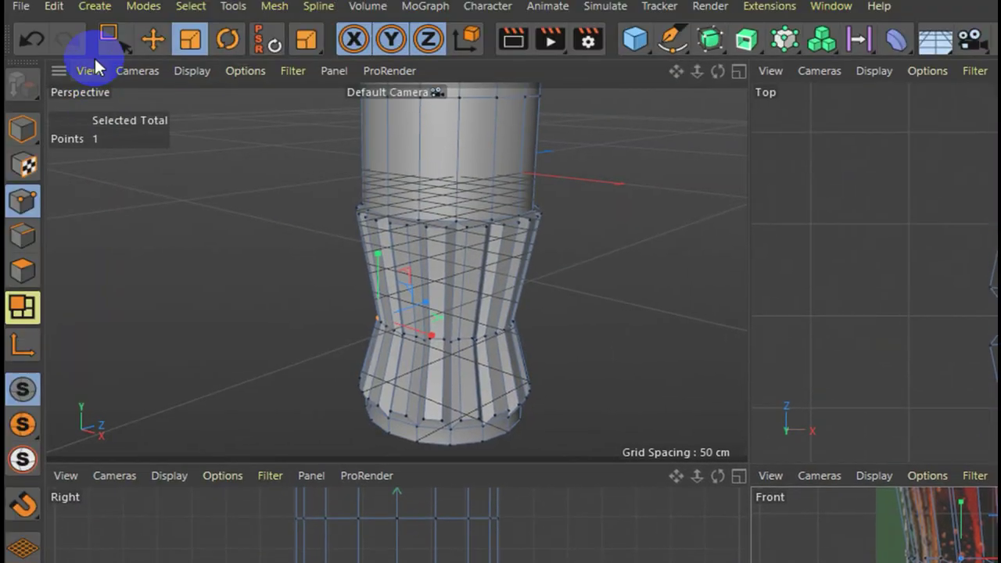
left_click(101, 47)
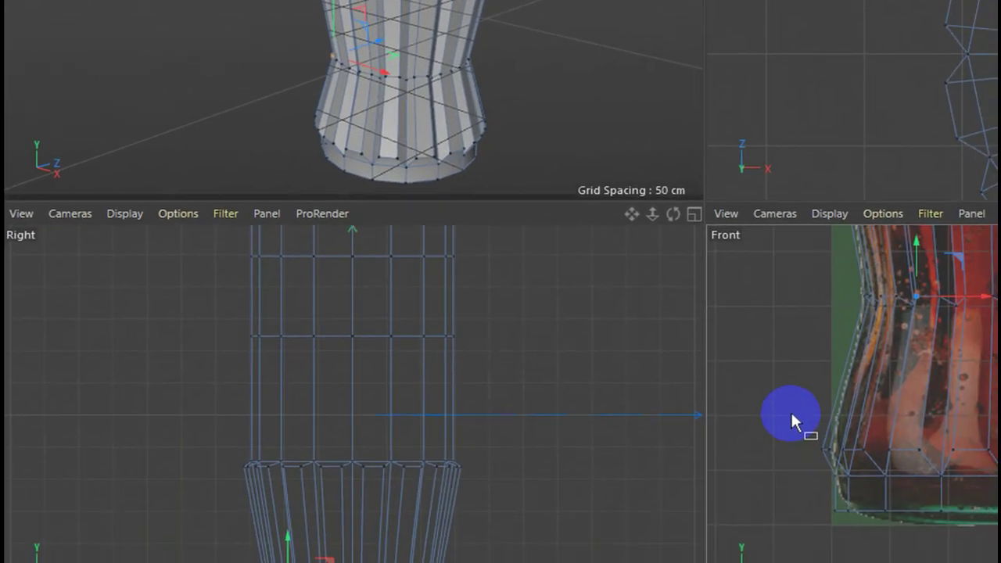
left_click_drag(805, 386, 791, 420)
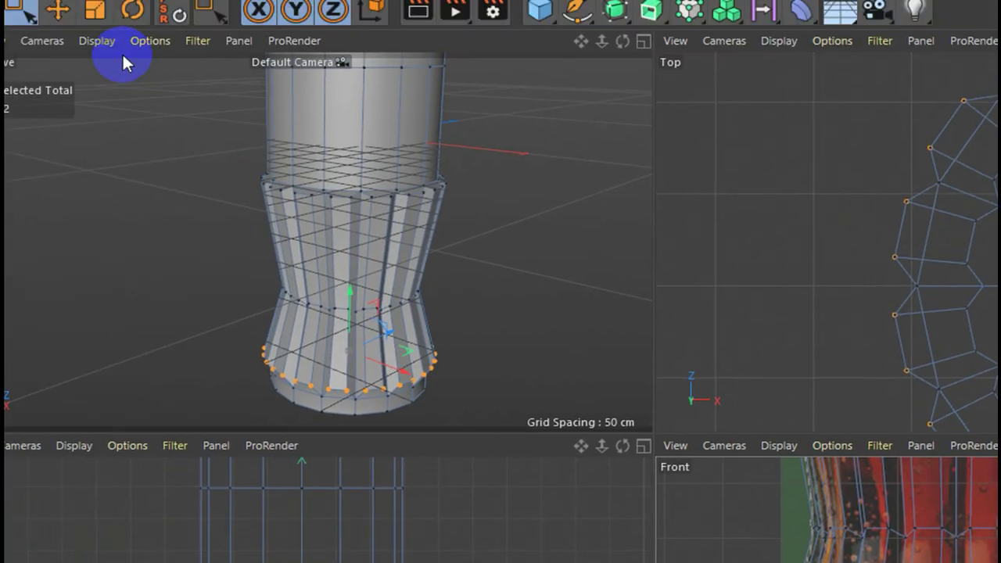
left_click(94, 9)
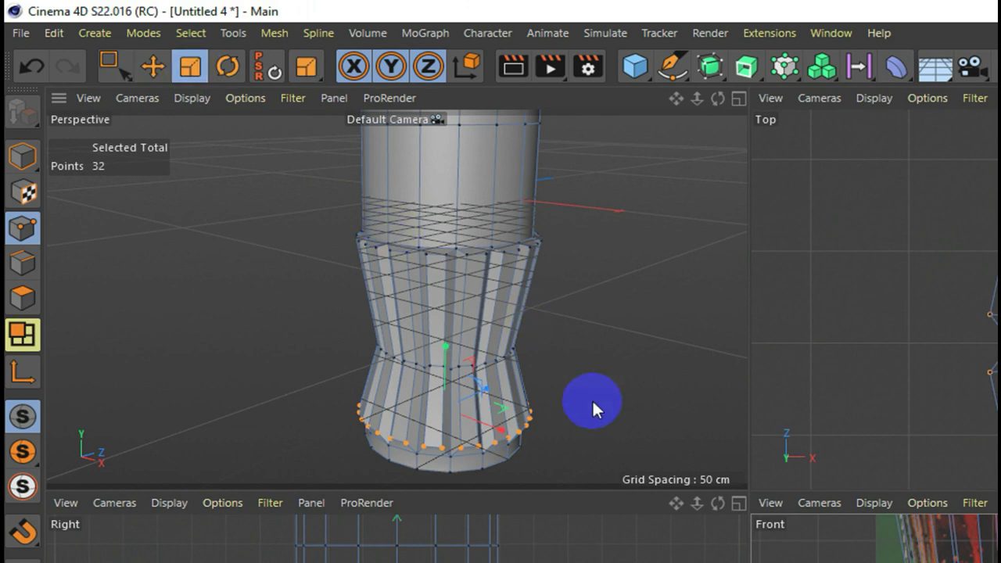
scroll(563, 407, "up", 3)
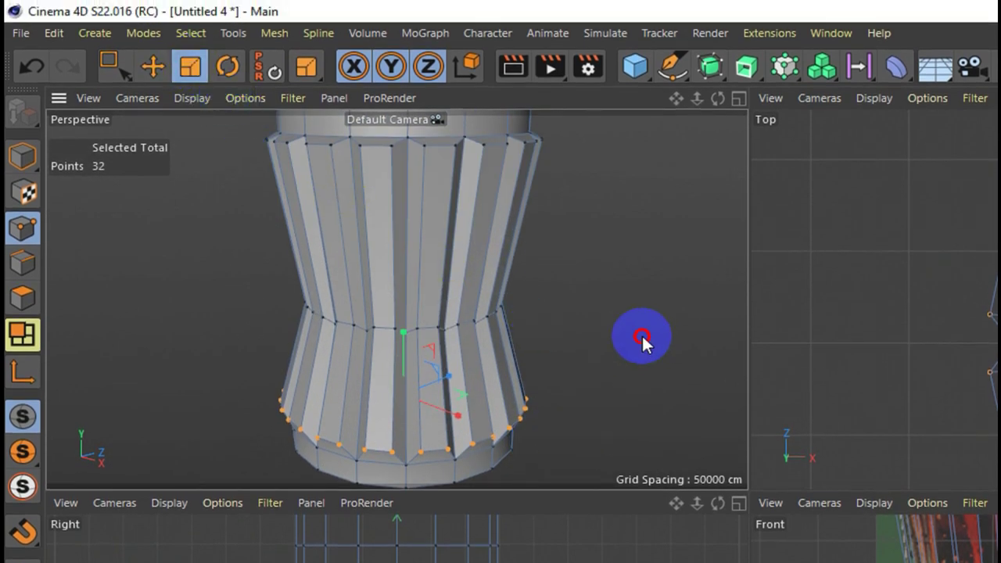
left_click_drag(646, 335, 629, 351)
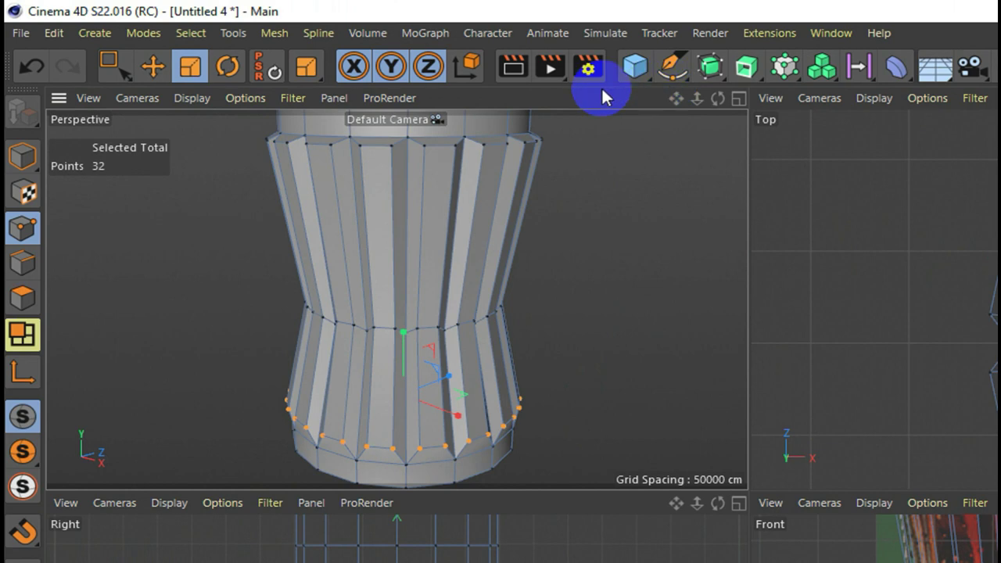
left_click(547, 69)
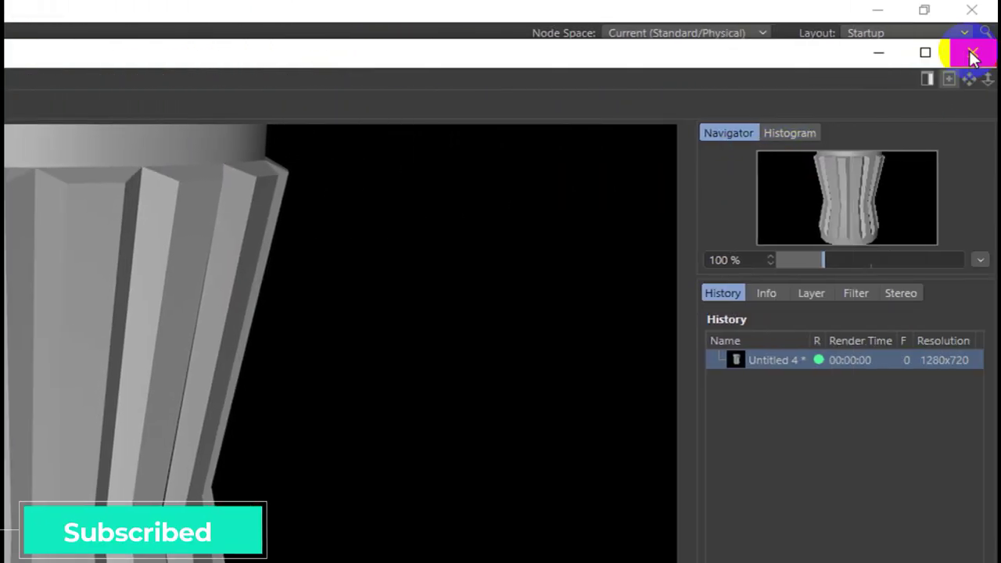
left_click(972, 56)
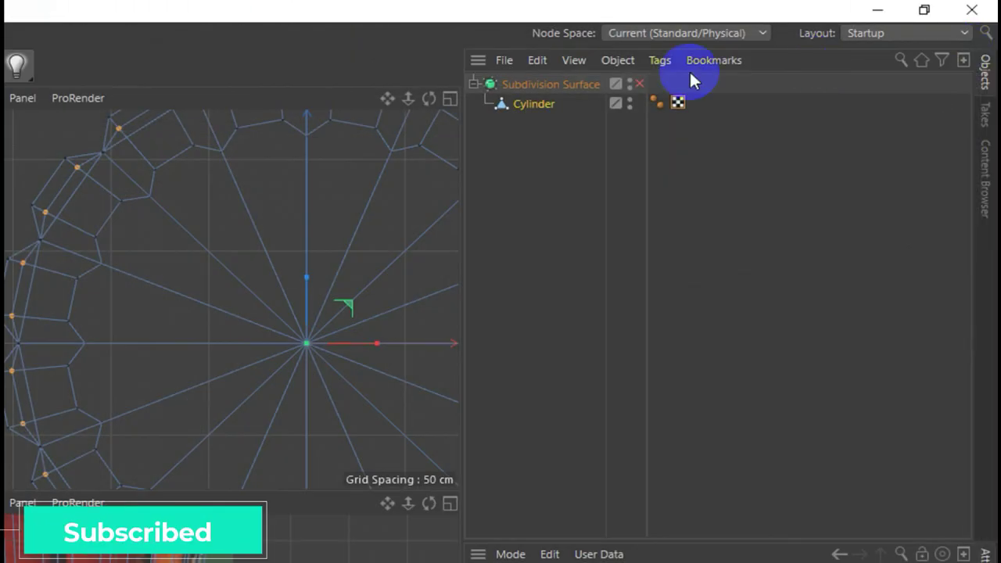
left_click(185, 69)
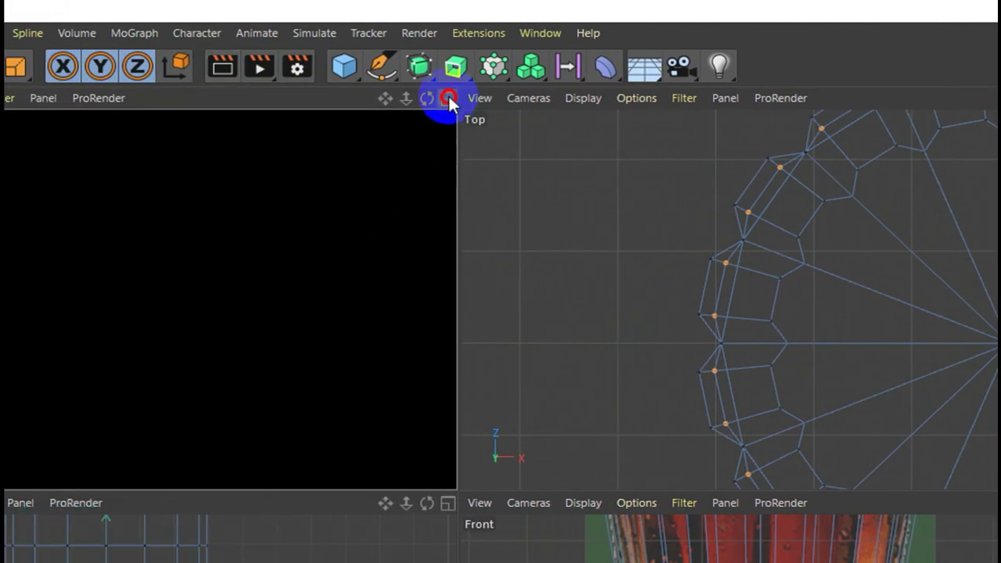
left_click(448, 99)
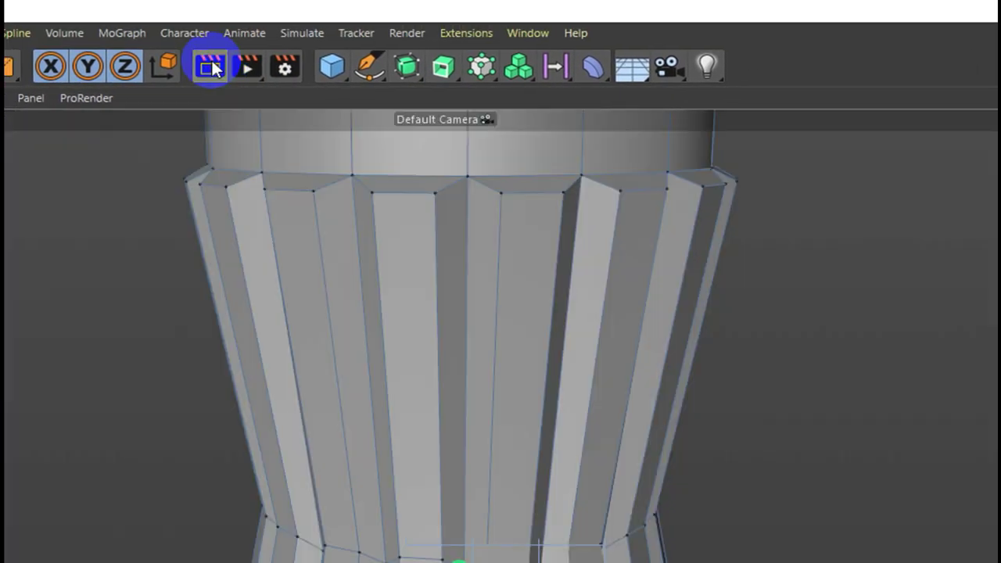
left_click(213, 69)
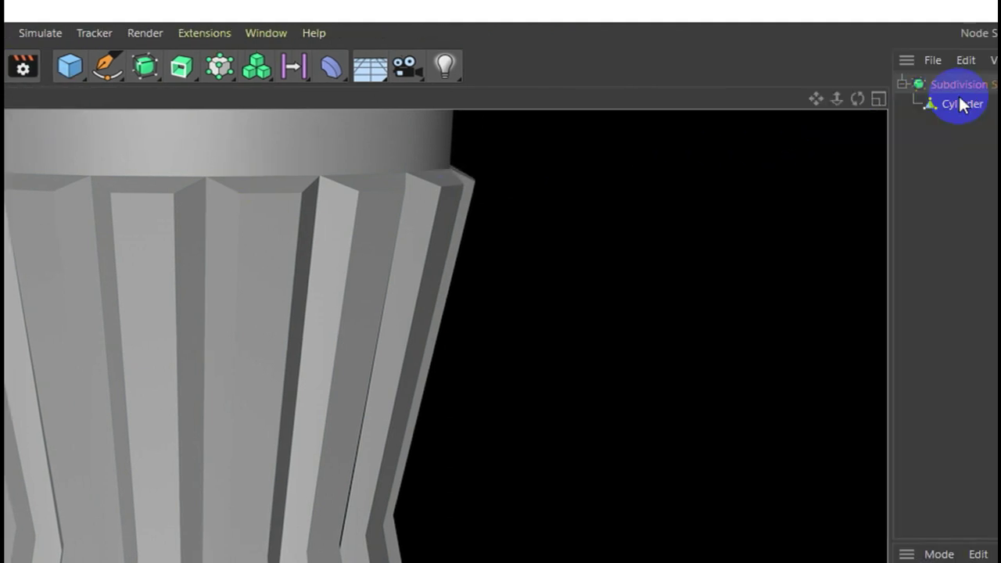
left_click(842, 85)
left_click(842, 84)
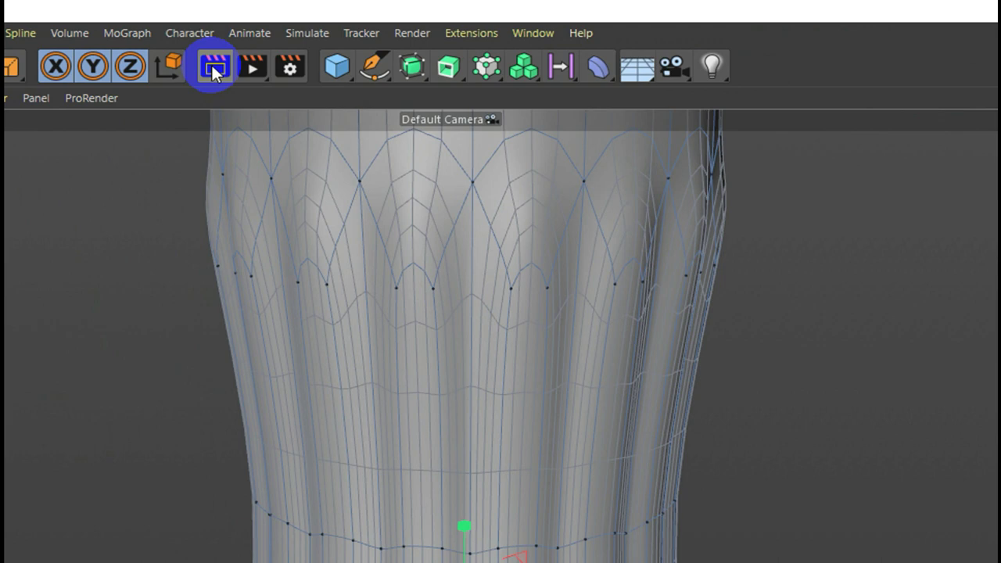
left_click(213, 69)
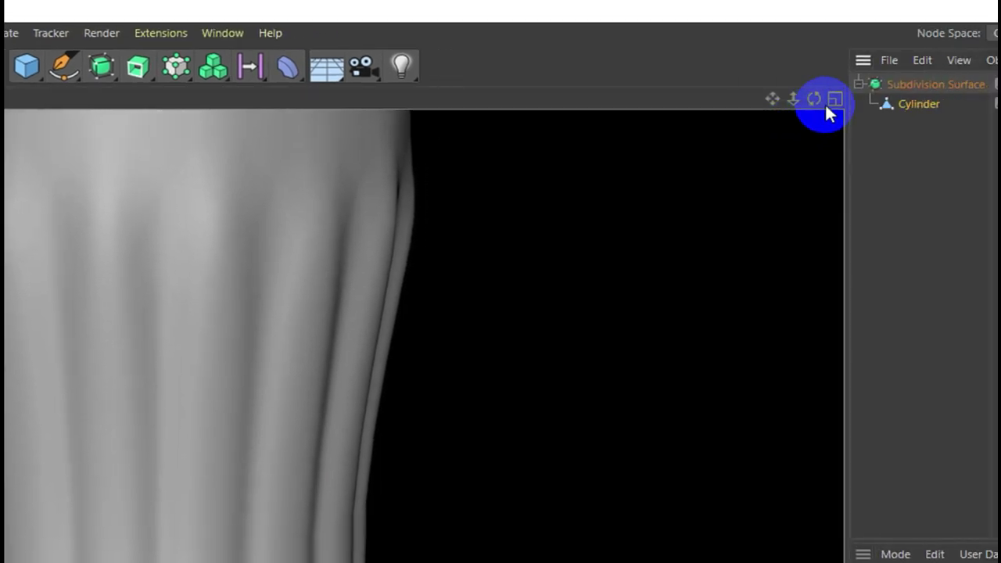
left_click(960, 84)
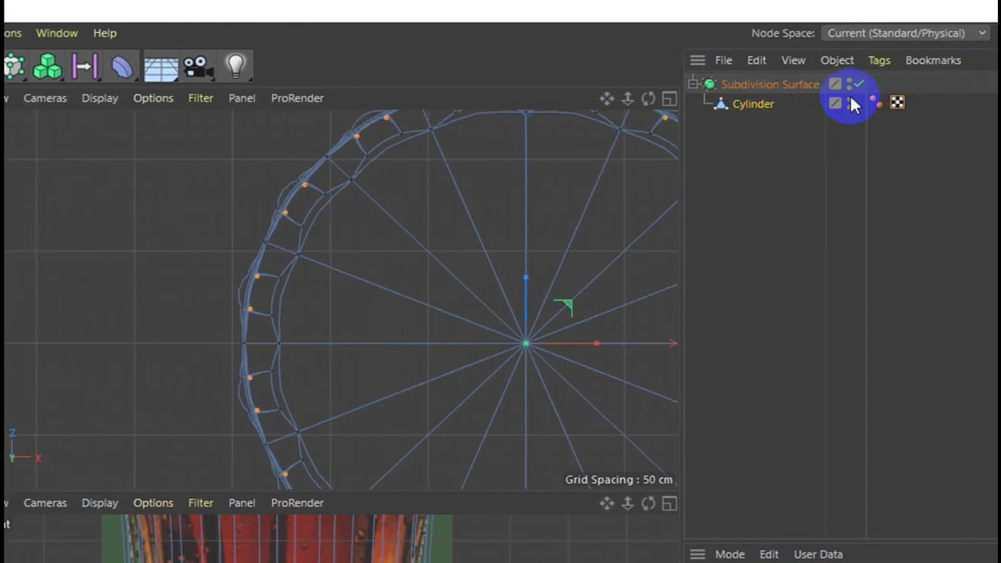
left_click(794, 83)
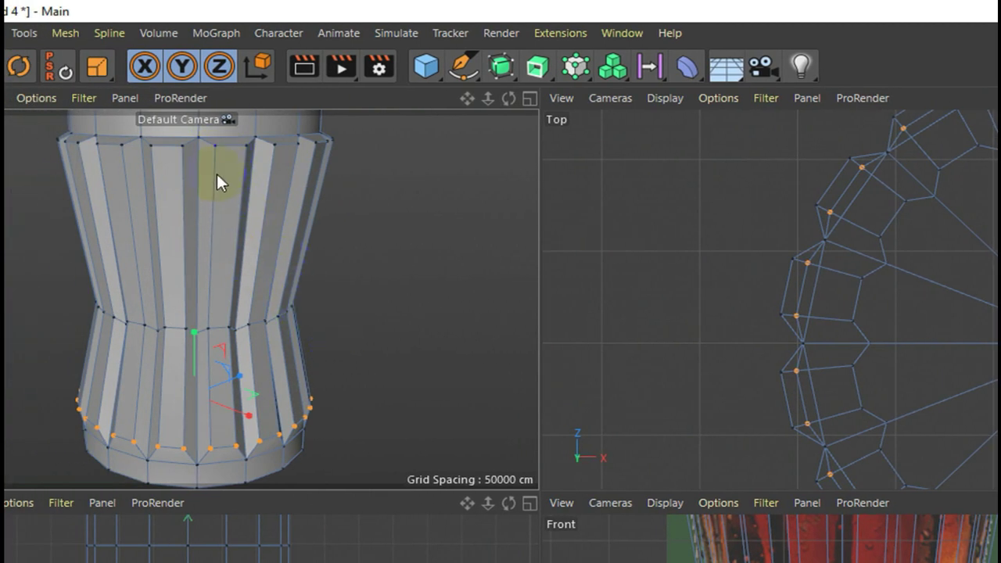
Step: Cut a new edge loop just below the top of the ribs with Loop/Path Cut
right_click(213, 164)
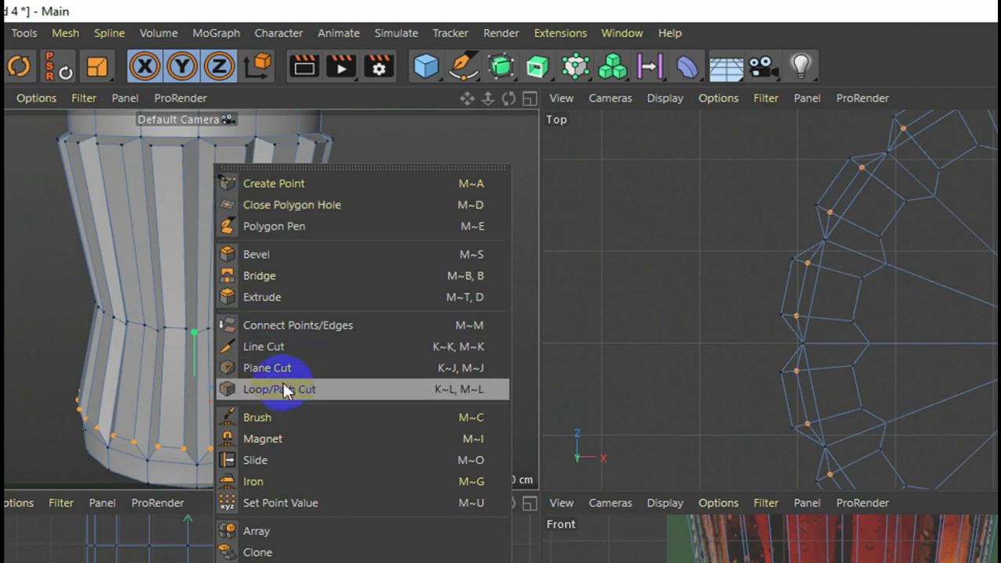
left_click(295, 391)
left_click(225, 166)
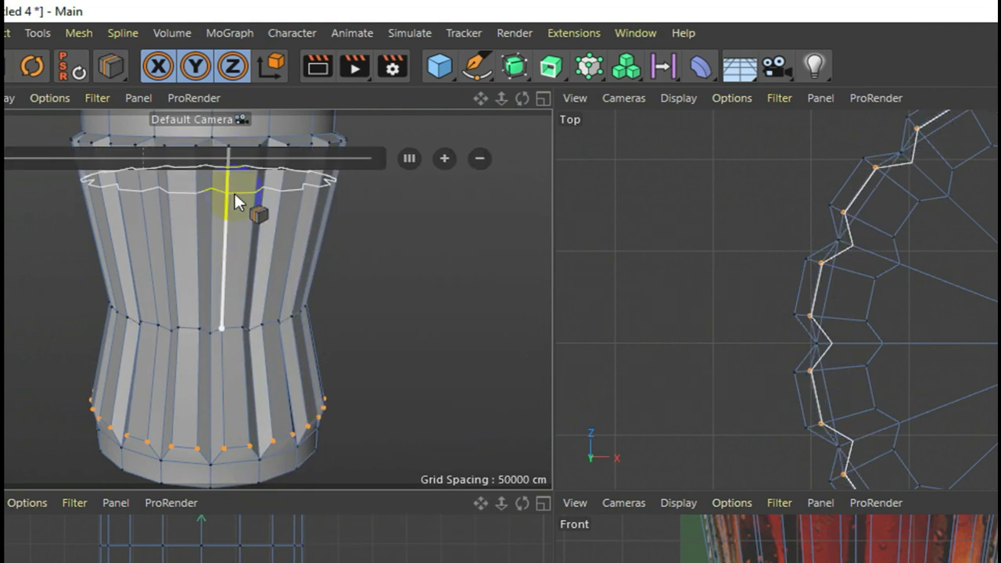
left_click_drag(542, 100, 540, 469)
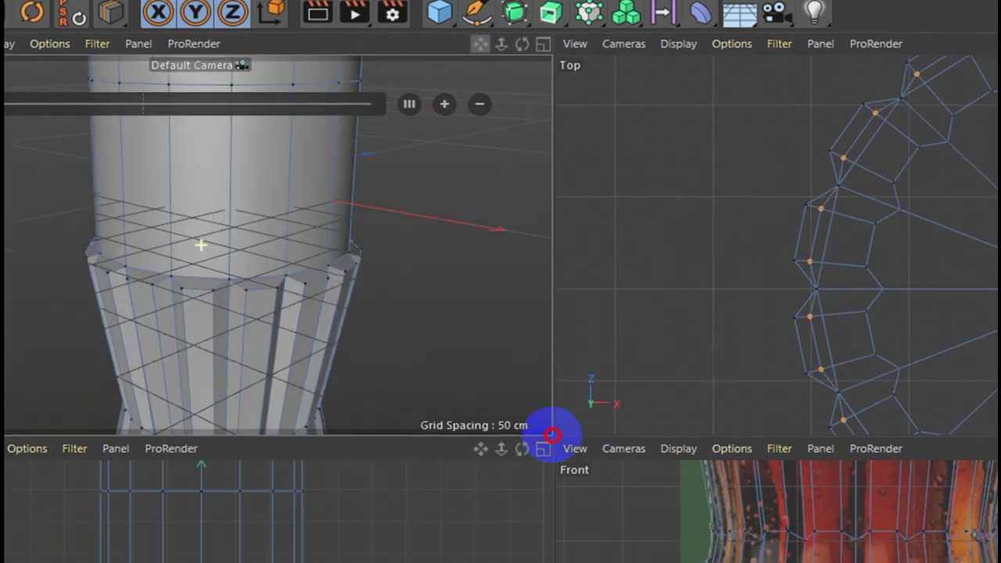
scroll(229, 269, "up", 3)
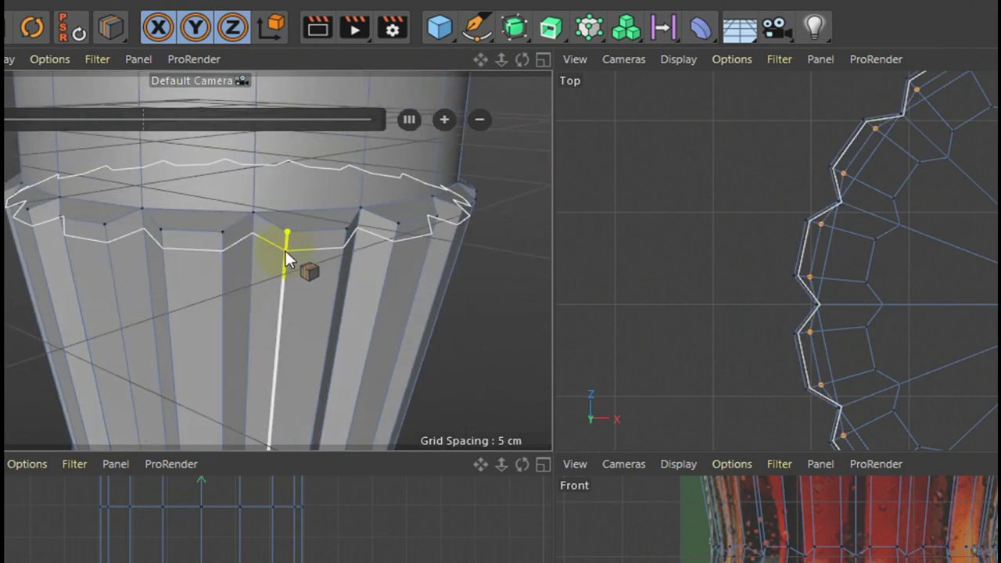
left_click(285, 251)
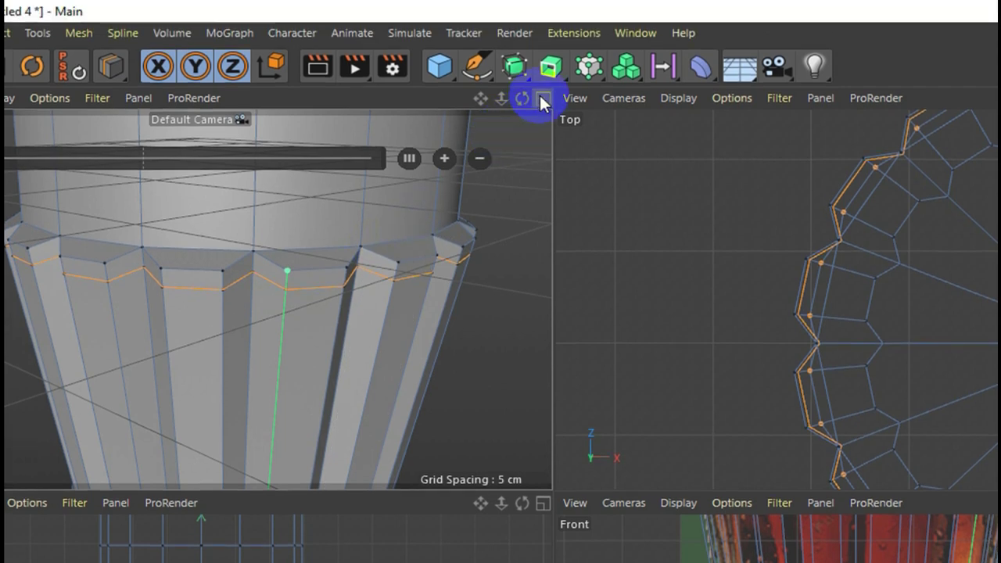
Step: Maximize the perspective view and re-enable subdivision smoothing
left_click(542, 97)
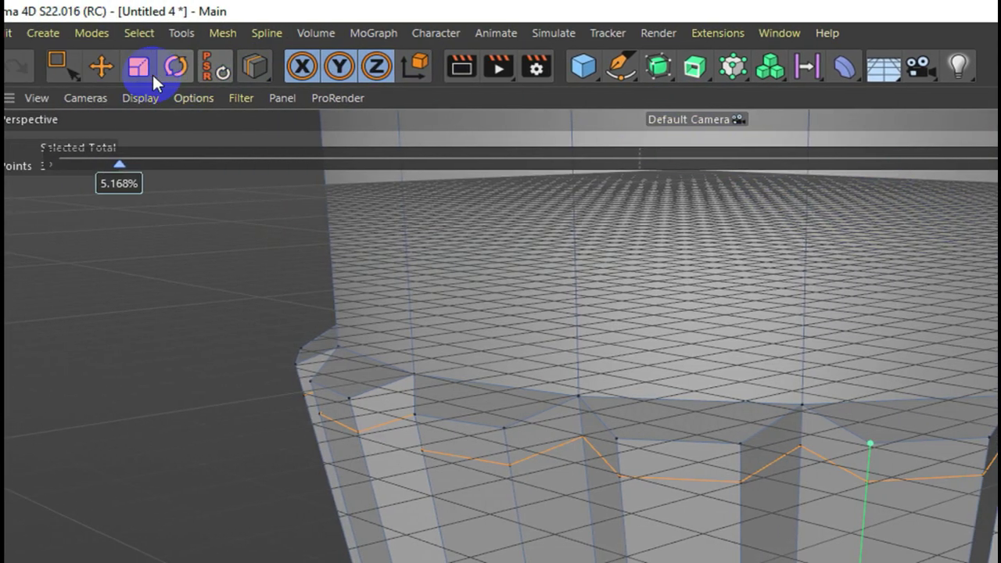
left_click(148, 67)
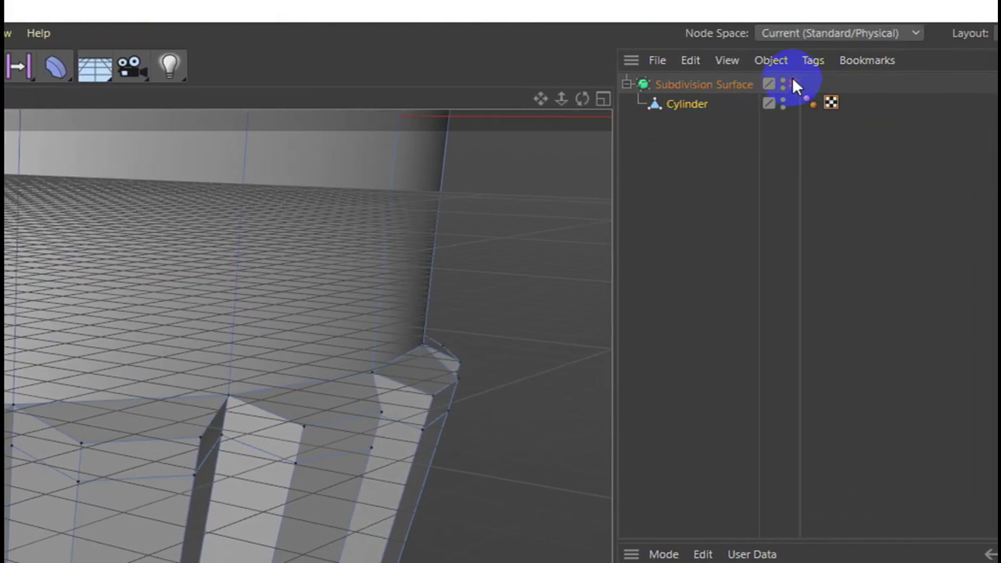
left_click(789, 83)
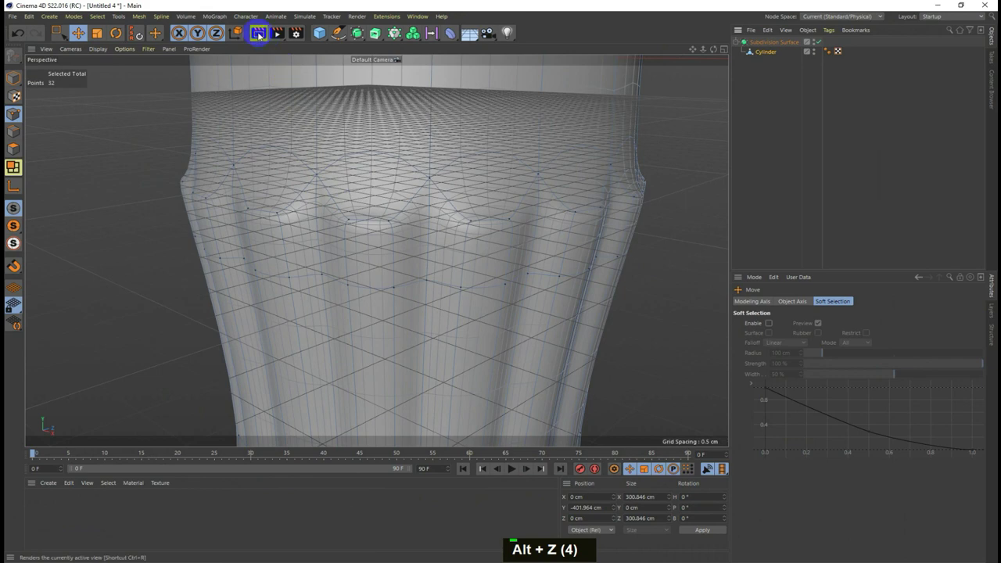
Step: Zoom out and re-render the smoothed bottle in the viewport, then restore the four views
left_click(258, 34)
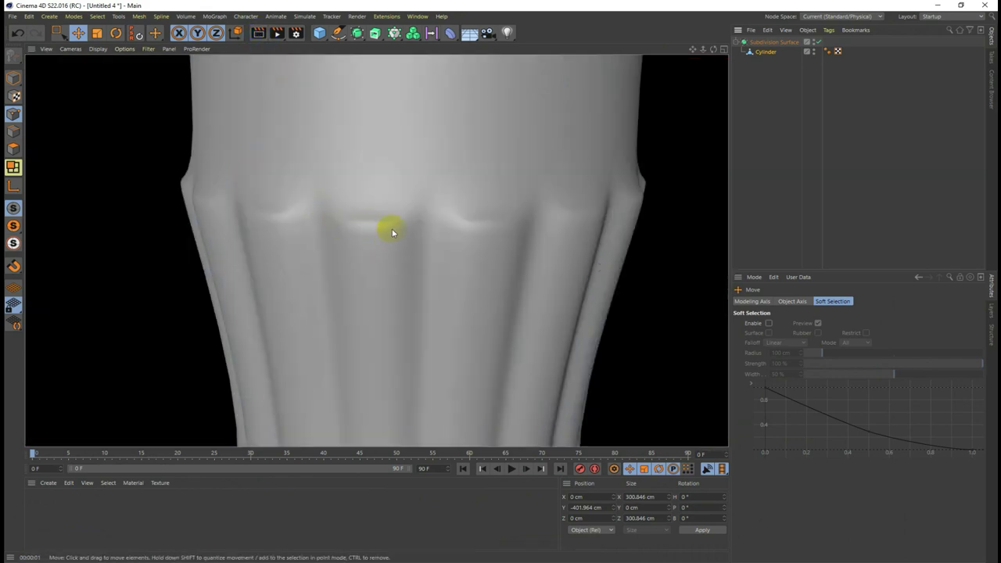
scroll(380, 233, "down", 2)
scroll(380, 231, "down", 3)
scroll(380, 257, "down", 3)
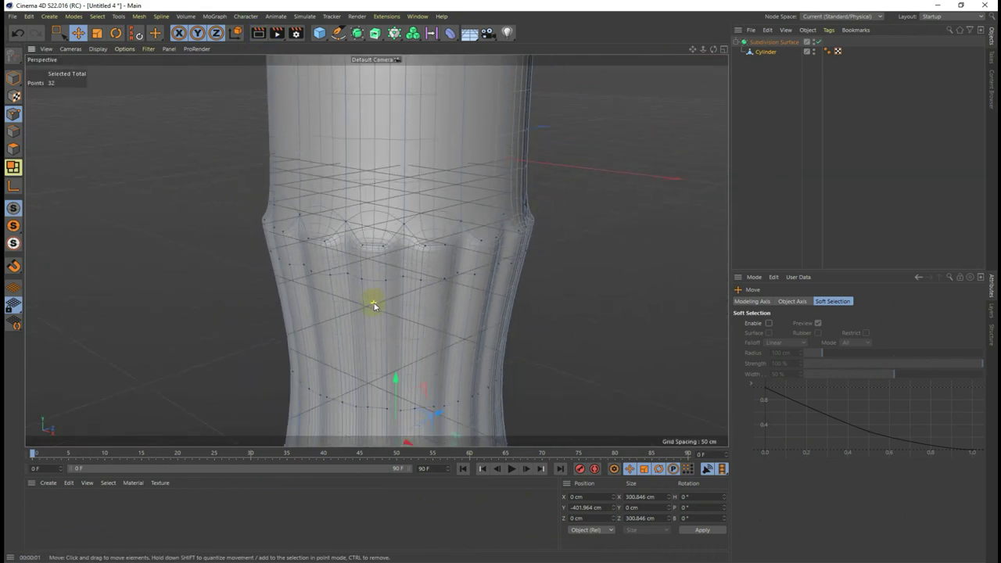
scroll(376, 299, "down", 3)
scroll(368, 321, "down", 2)
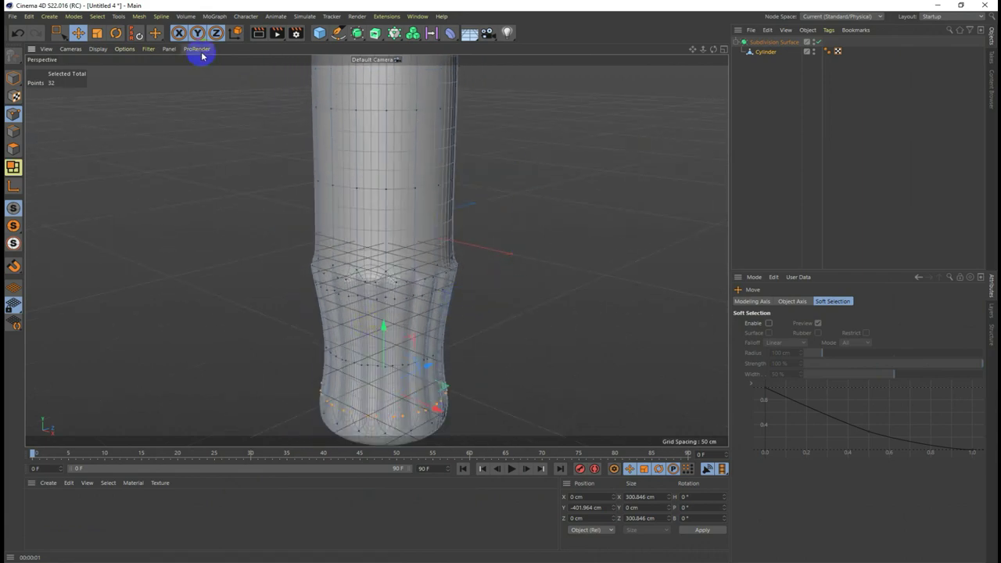
left_click(258, 33)
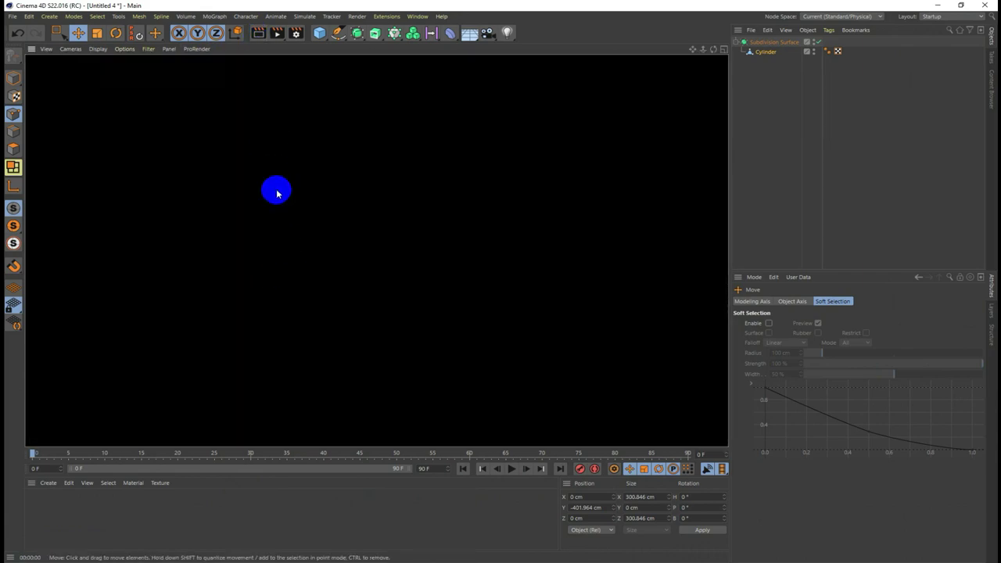
left_click(271, 142)
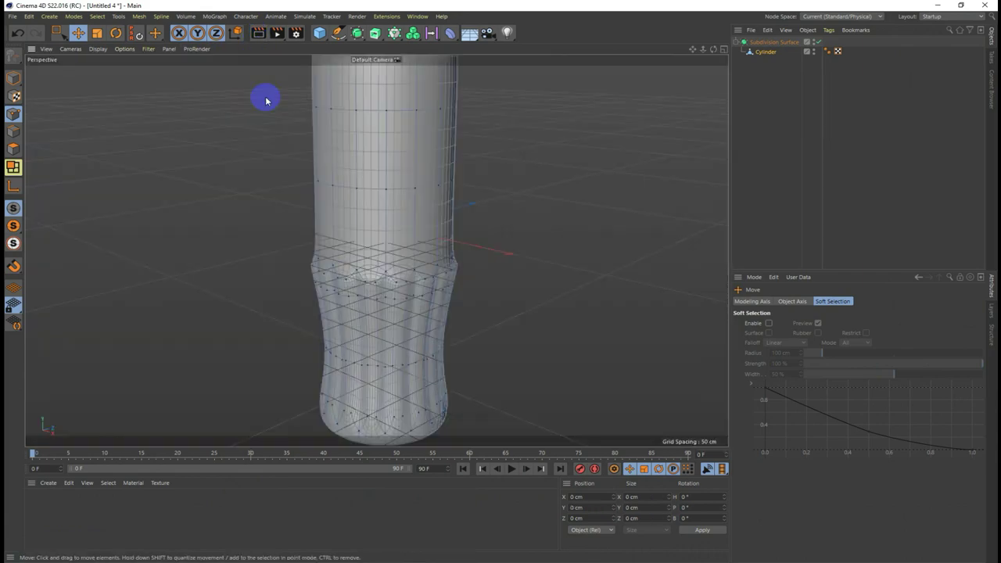
left_click(258, 34)
left_click(252, 152)
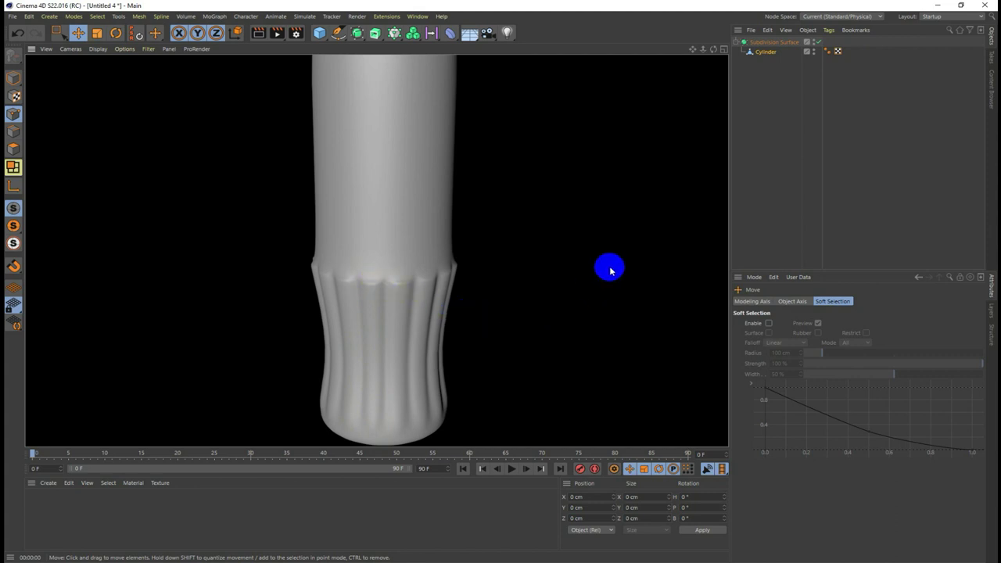
left_click(725, 51)
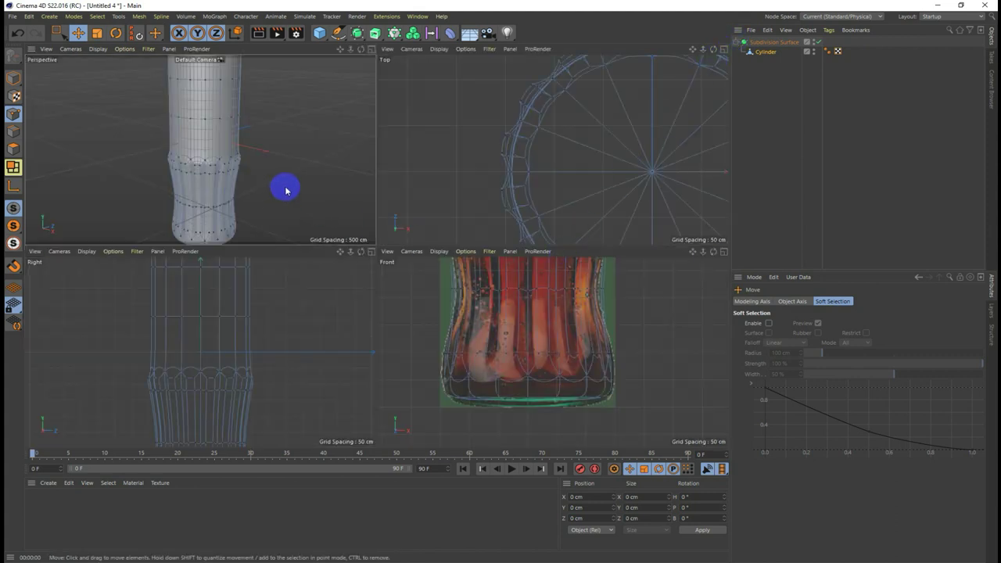
Step: Frame the neck in Front view, use polygon box selection, and disable subdivision smoothing
scroll(522, 312, "down", 3)
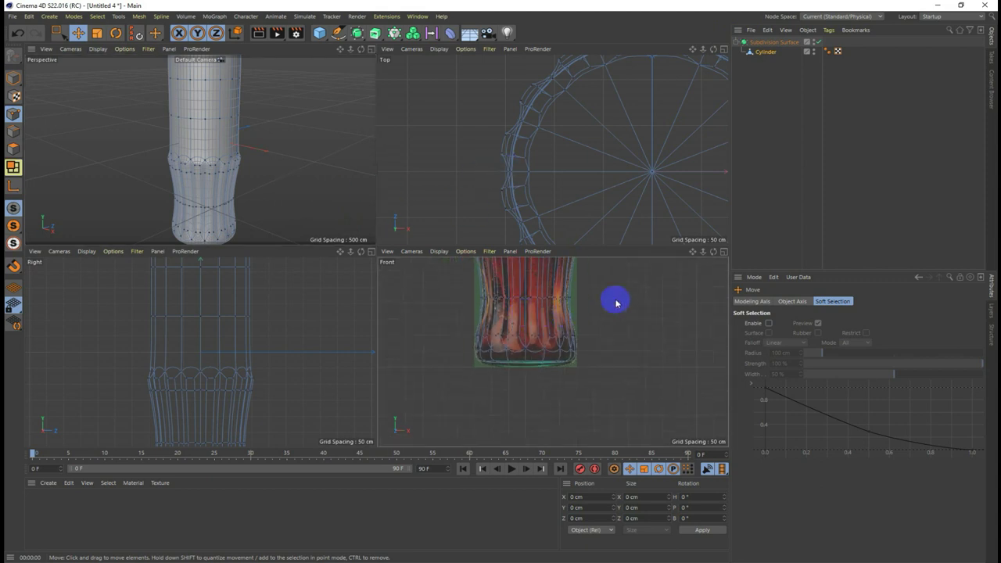
mouse_move(692, 251)
left_mouse_down()
mouse_move(500, 281)
mouse_move(501, 294)
left_mouse_up()
scroll(560, 352, "up", 1)
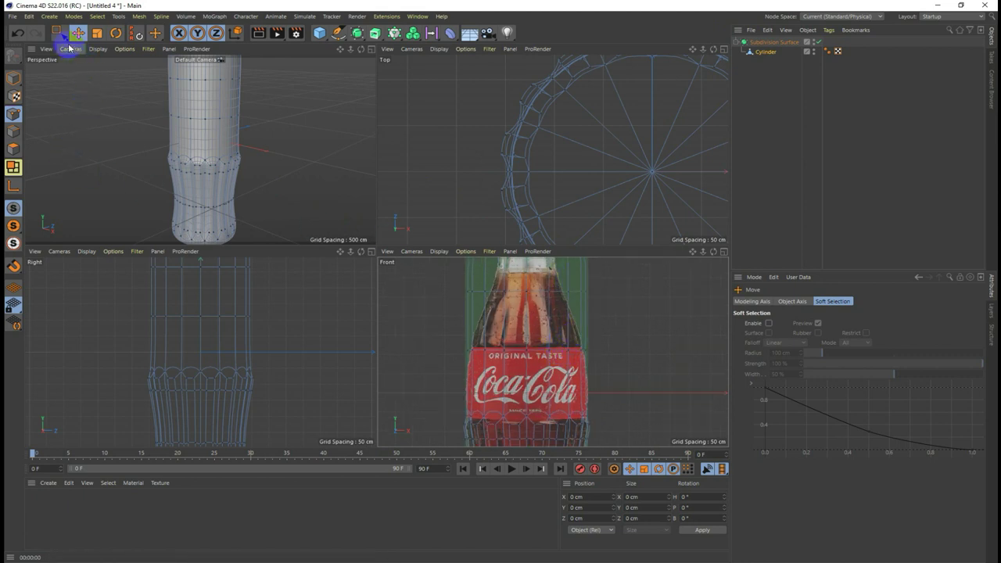
left_click(60, 32)
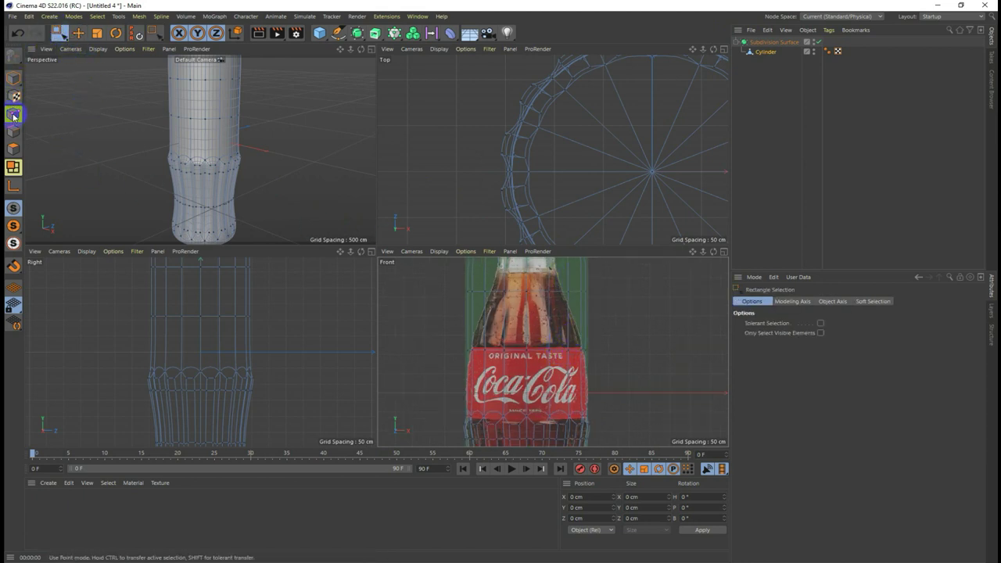
left_click(13, 149)
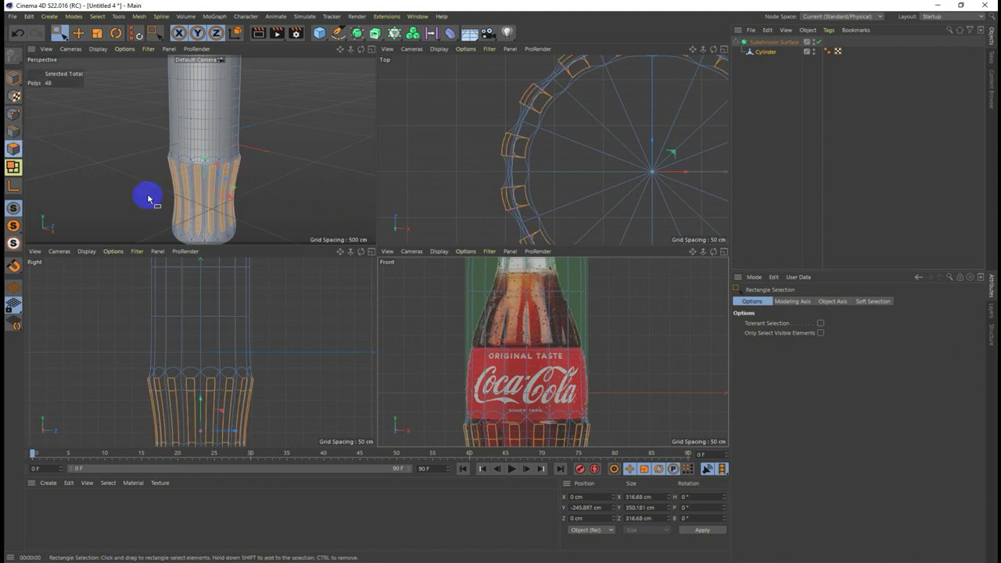
left_click_drag(693, 252, 696, 272)
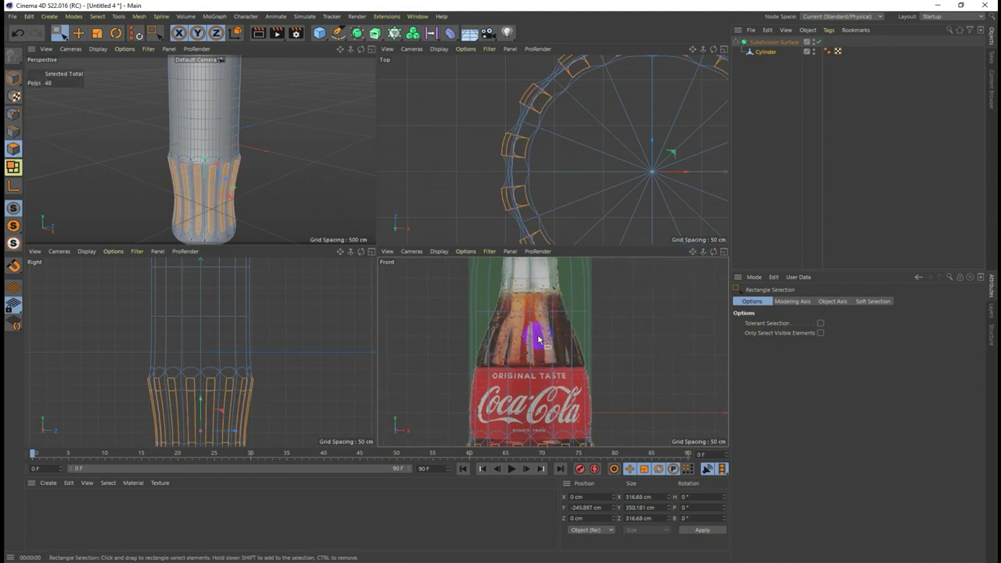
left_click(771, 51)
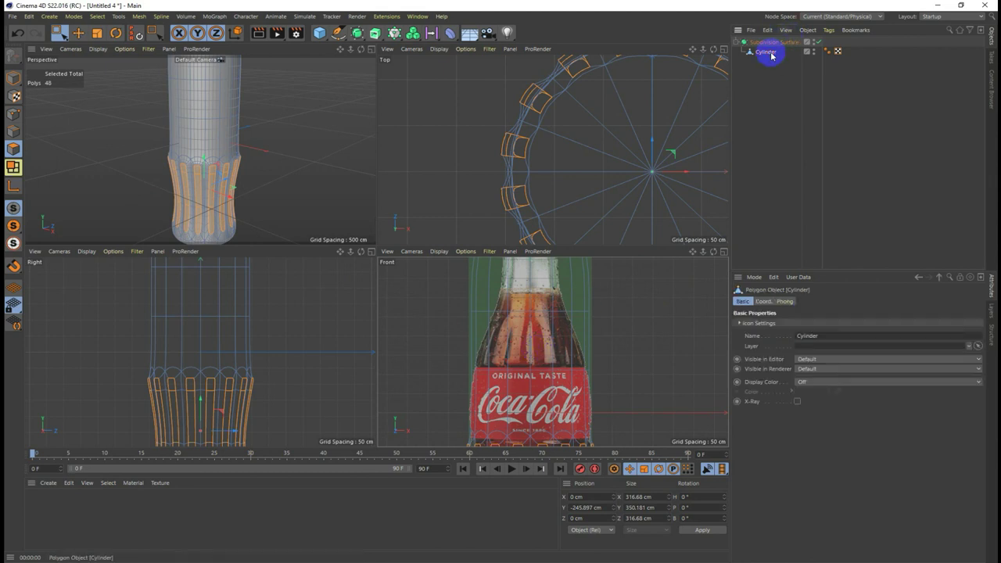
left_click(815, 42)
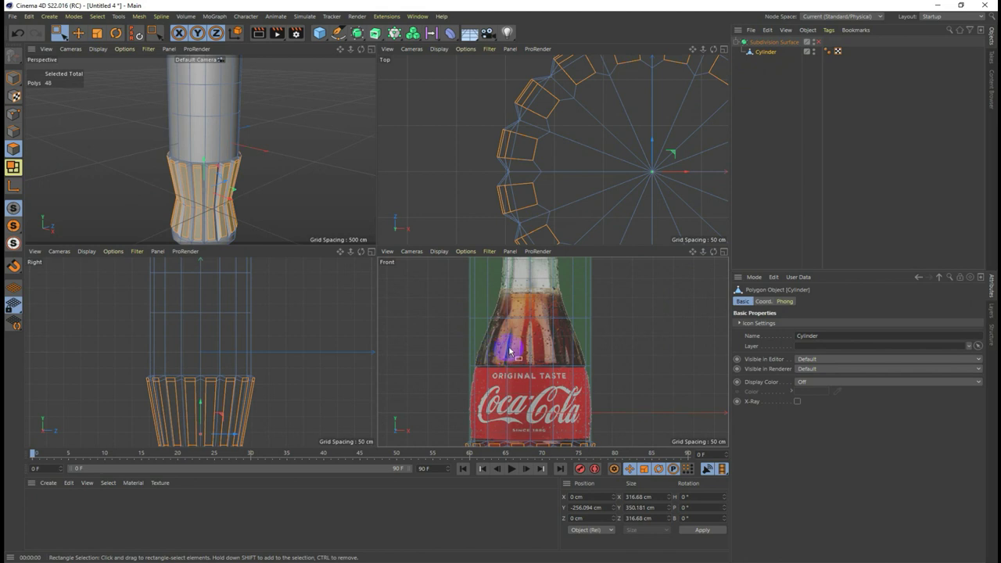
Step: Box-select the ring of 16 faces across the upper body in the Front view
left_click(93, 49)
left_click(79, 33)
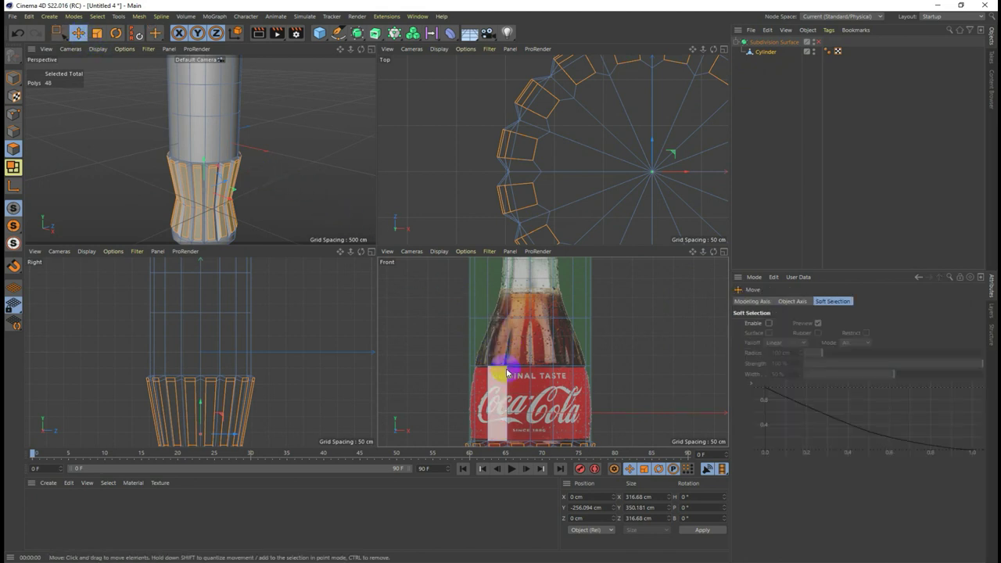
left_click(540, 342)
mouse_move(539, 344)
left_mouse_down()
mouse_move(562, 356)
mouse_move(458, 323)
left_mouse_up()
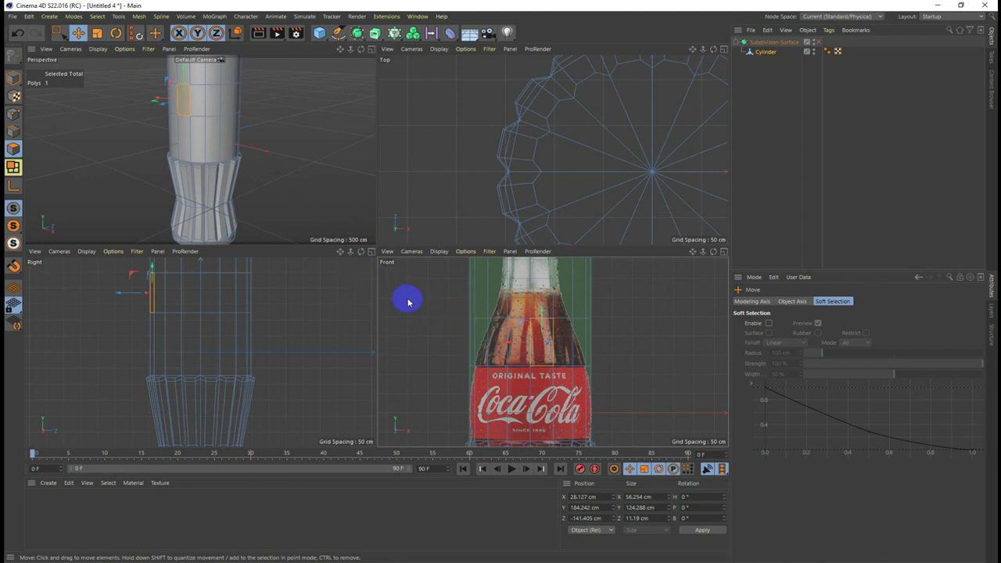
left_click(59, 33)
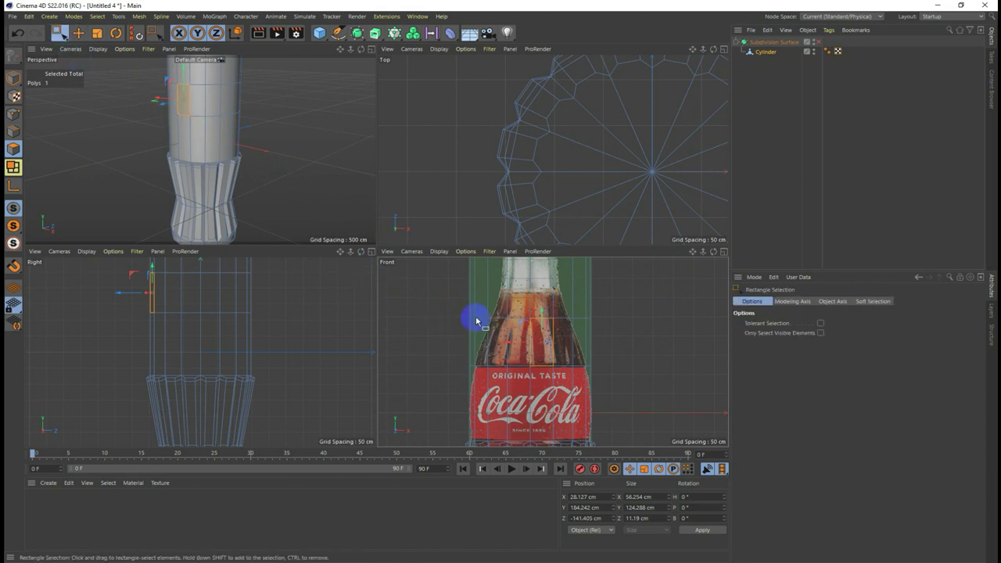
left_click_drag(441, 306, 630, 372)
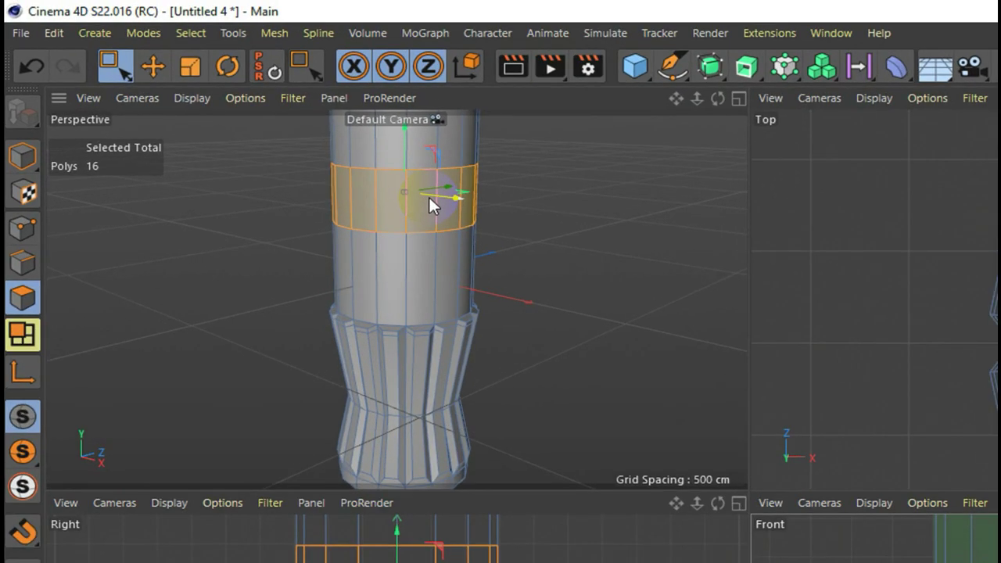
Step: Extrude the 16 selected ring faces outward with a 200 cm offset
right_click(216, 98)
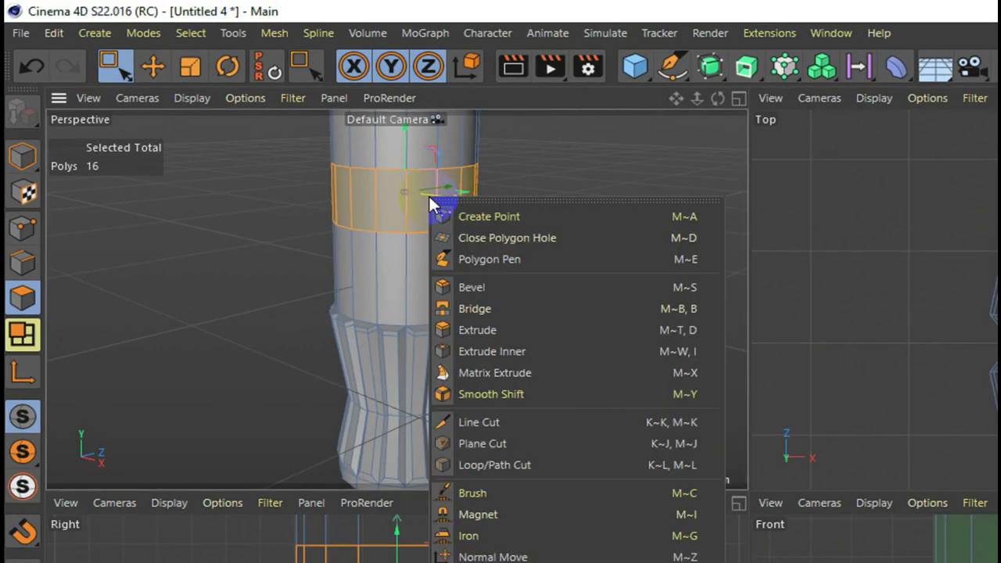
left_click(517, 329)
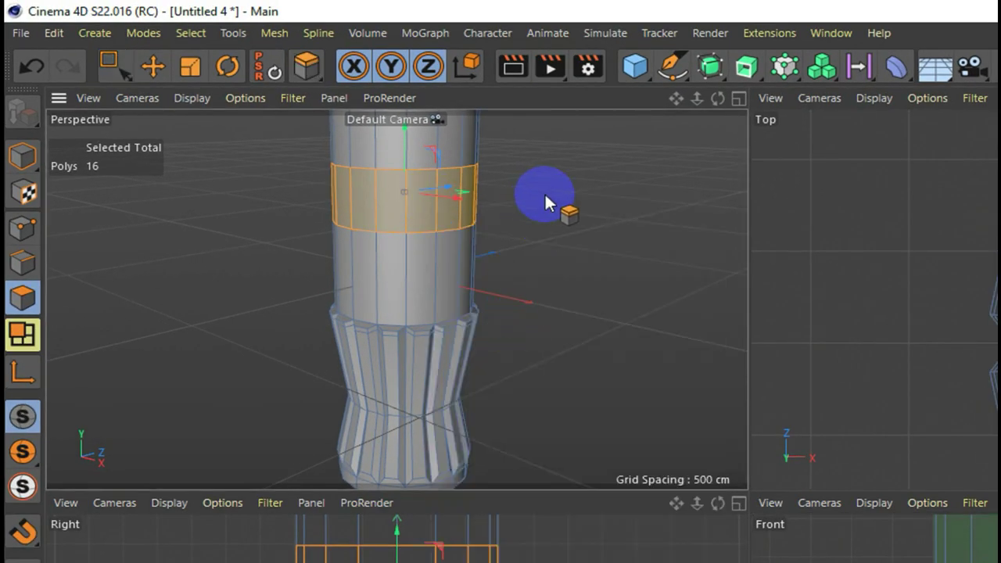
left_click_drag(545, 192, 747, 422)
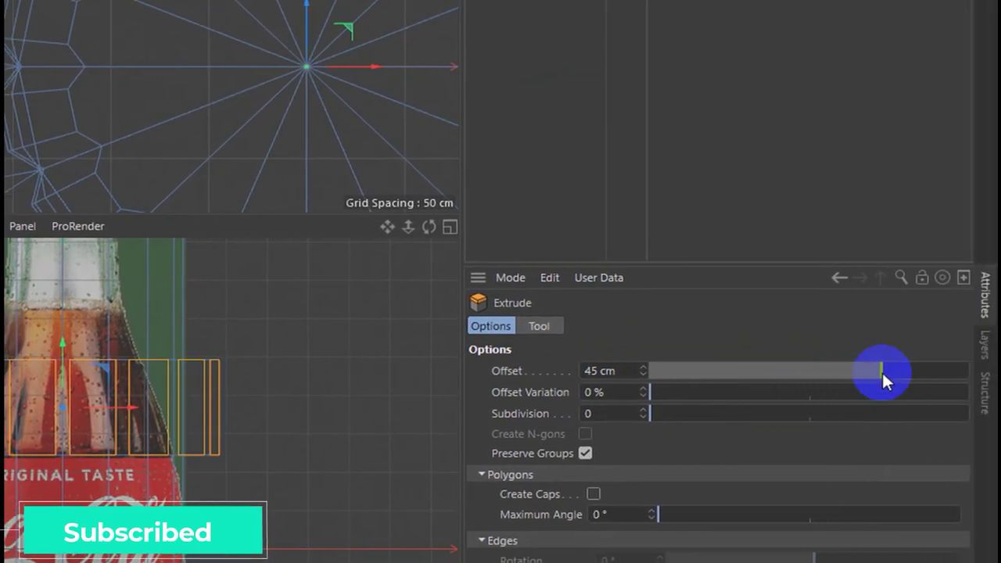
left_click_drag(882, 371, 930, 370)
left_click(612, 370)
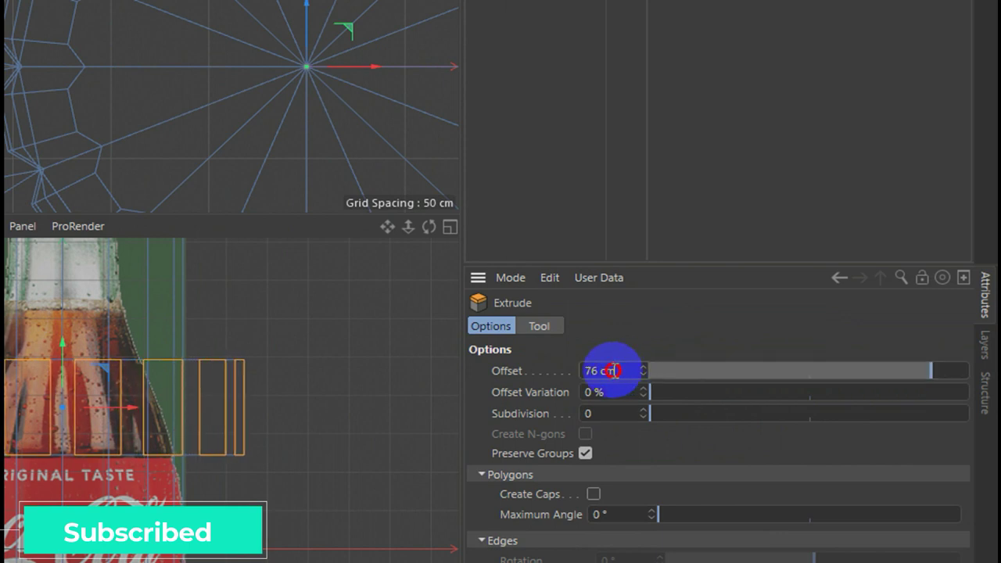
left_click_drag(612, 371, 558, 373)
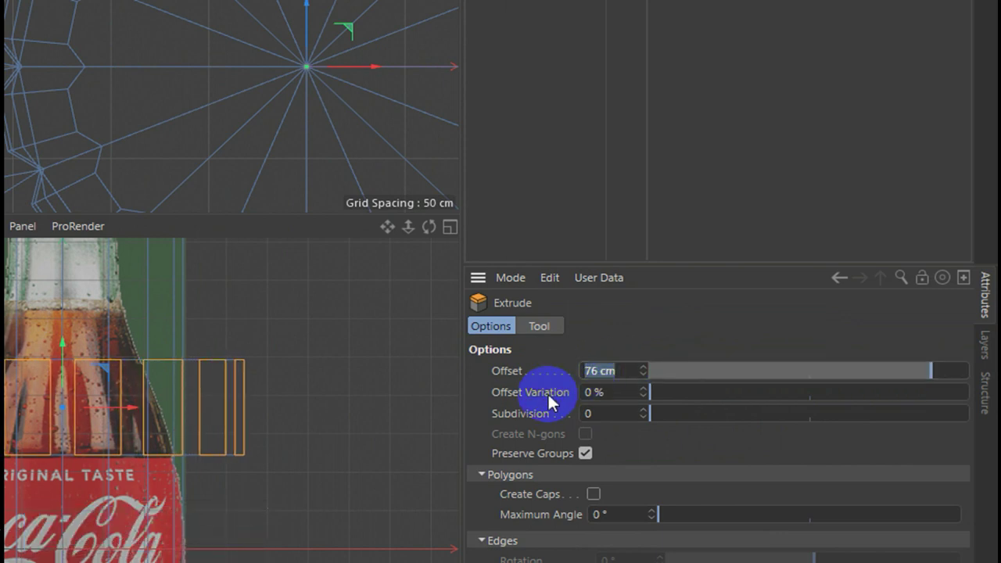
type("200")
key("Return")
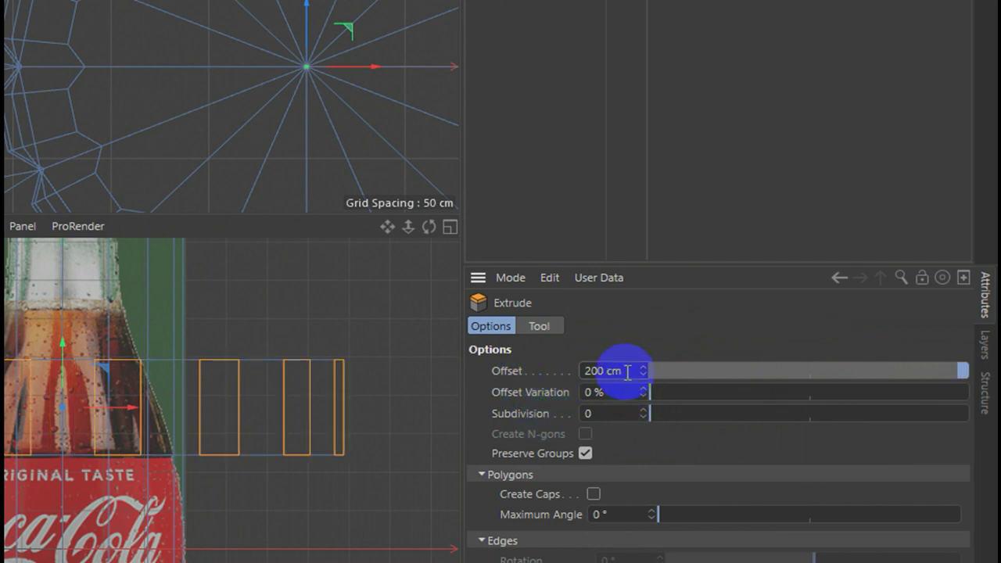
left_click_drag(625, 372, 583, 371)
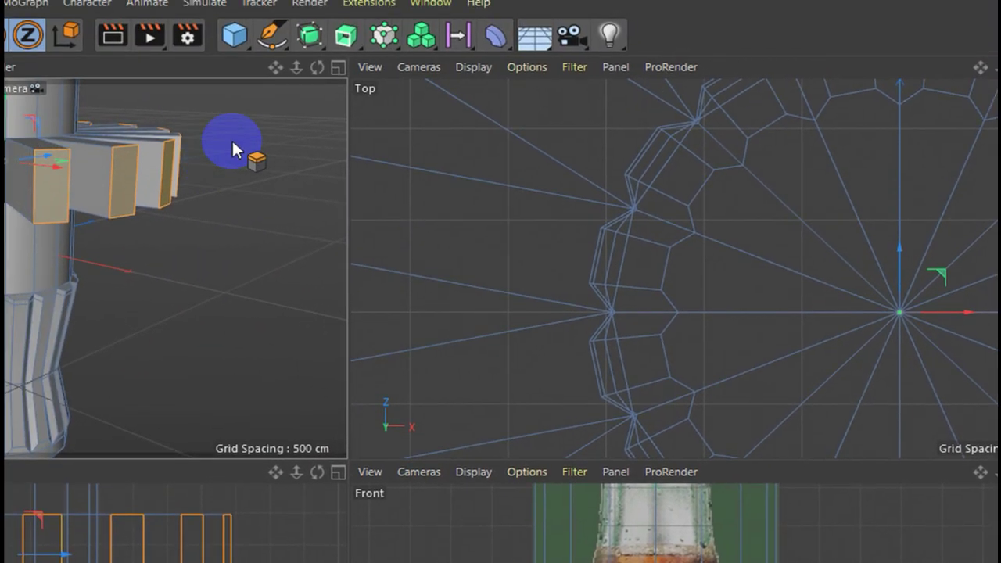
left_click_drag(231, 148, 230, 210, "alt")
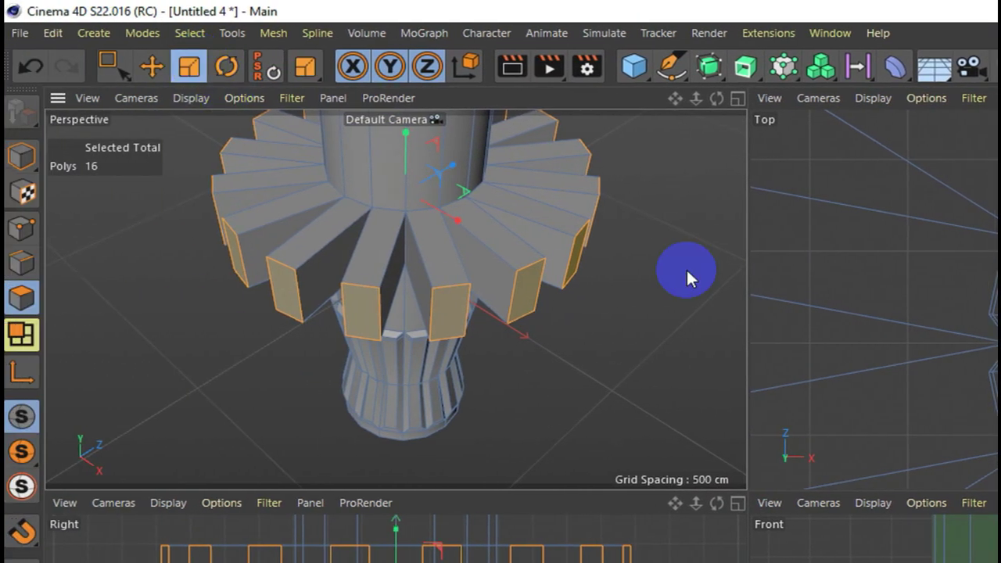
Step: Scale the extruded faces back onto the bottle wall, squashing them into short vertical grooves
mouse_move(670, 174)
left_mouse_down()
mouse_move(381, 354)
mouse_move(502, 290)
left_mouse_up()
left_click_drag(633, 185, 558, 254)
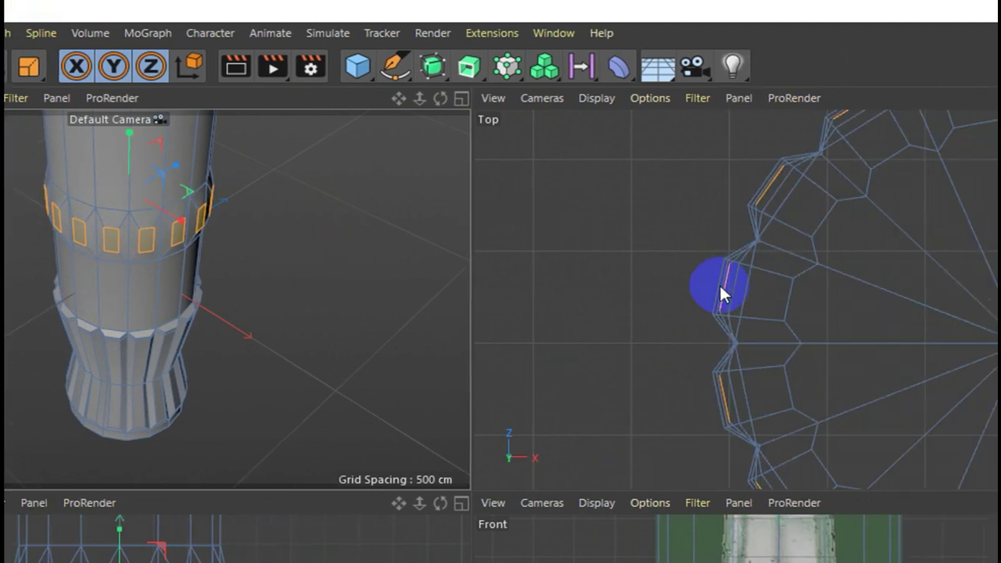
scroll(719, 294, "up", 2)
left_click_drag(298, 185, 318, 198)
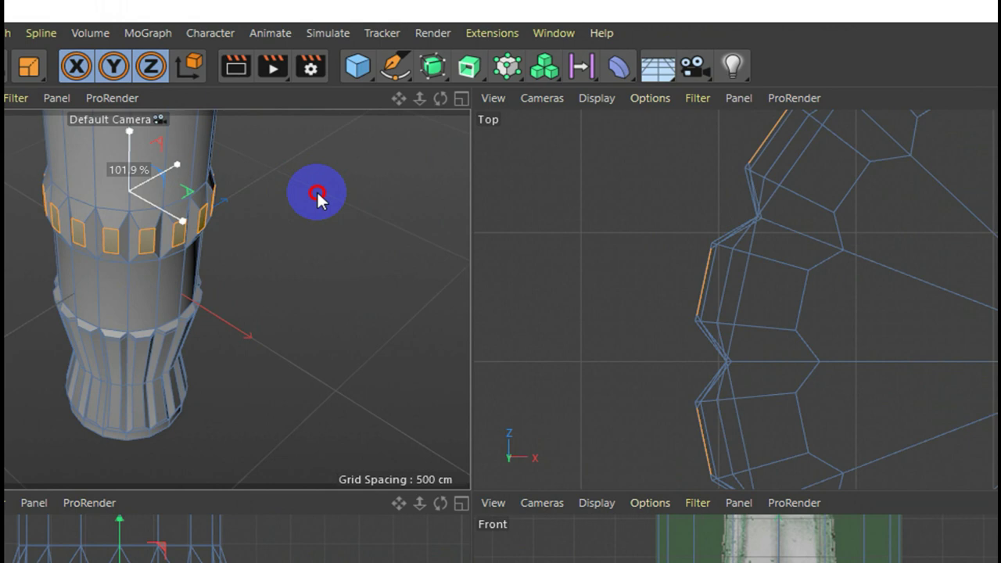
left_click_drag(317, 194, 314, 194)
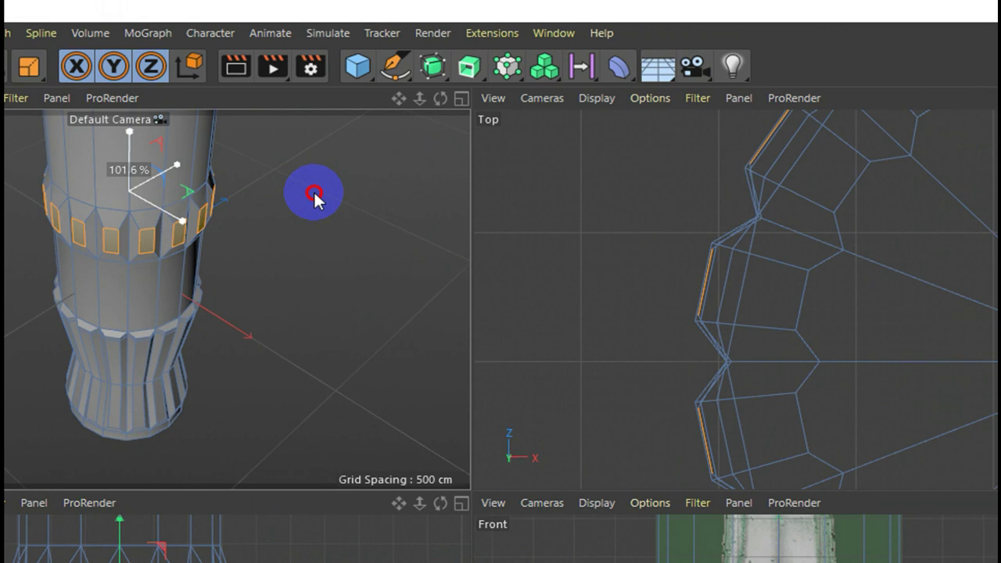
left_click_drag(315, 200, 331, 290)
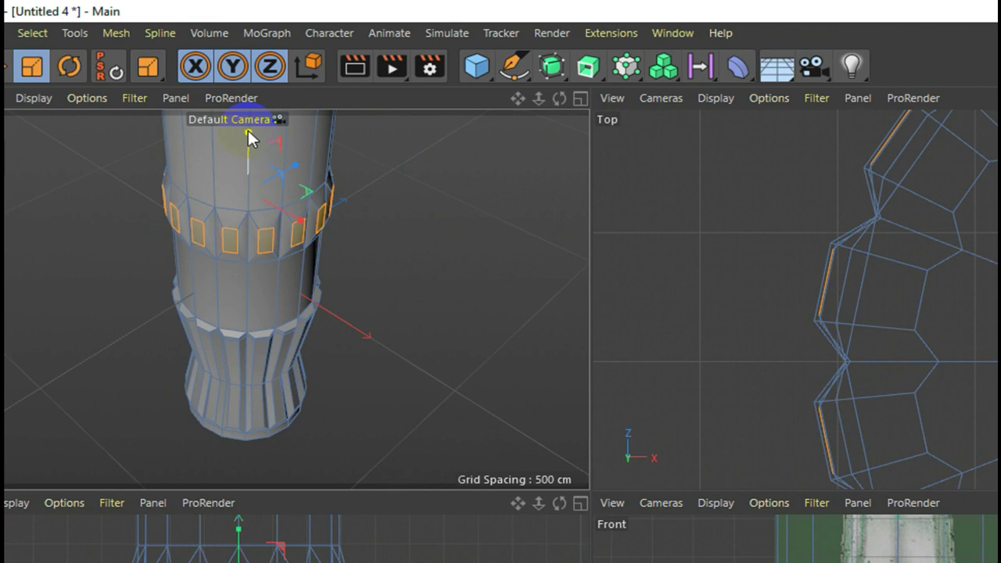
mouse_move(247, 131)
left_mouse_down()
mouse_move(247, 169)
mouse_move(257, 145)
left_mouse_up()
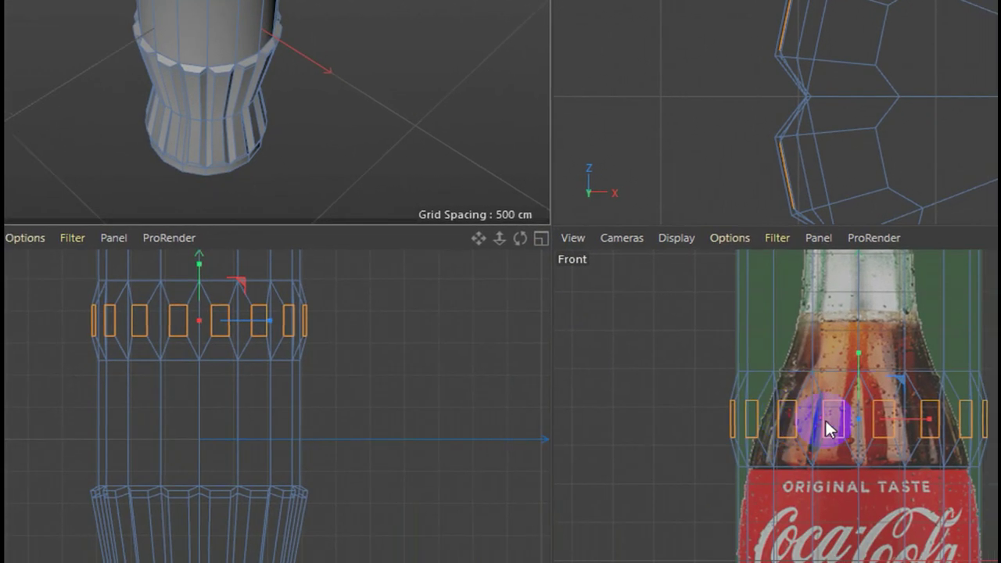
left_click_drag(792, 352, 792, 297)
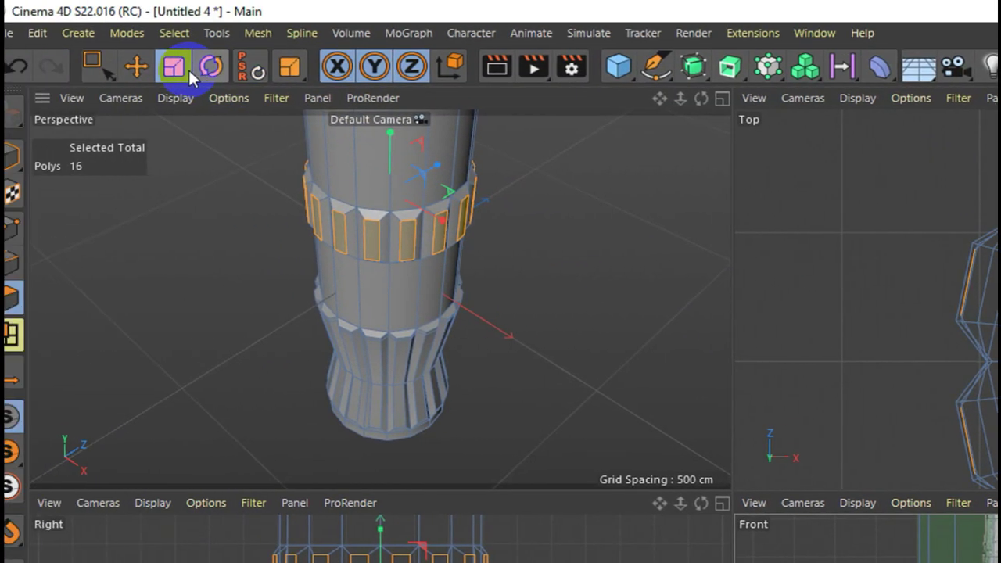
Step: Move the grooves about 9 cm into place and re-enable subdivision smoothing
left_click(153, 66)
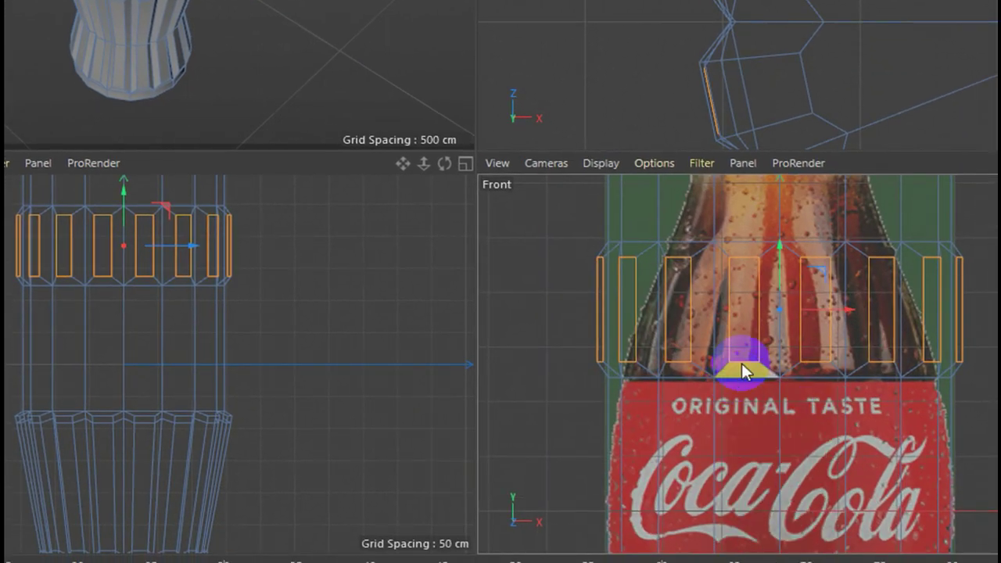
left_click_drag(778, 246, 779, 256)
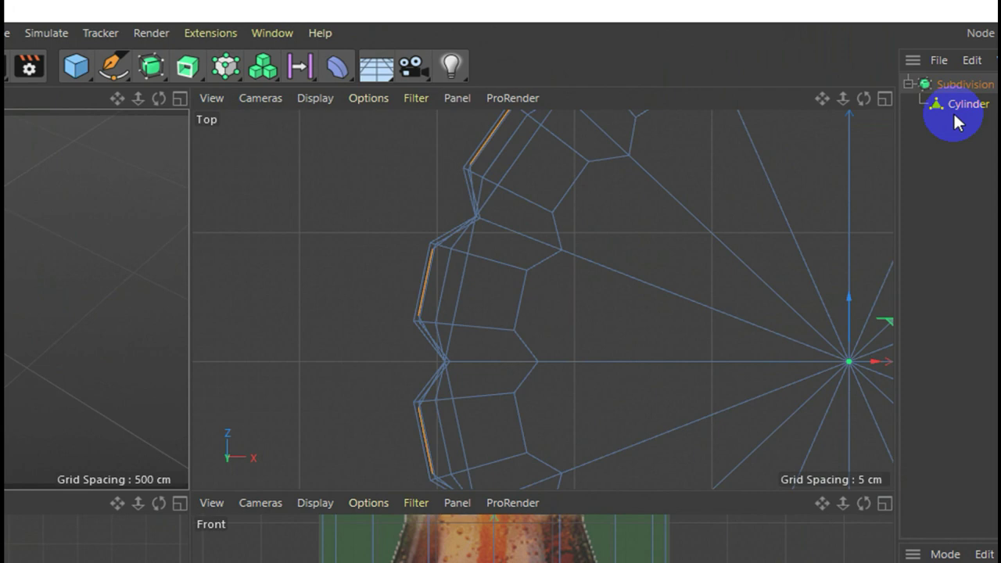
left_click(834, 84)
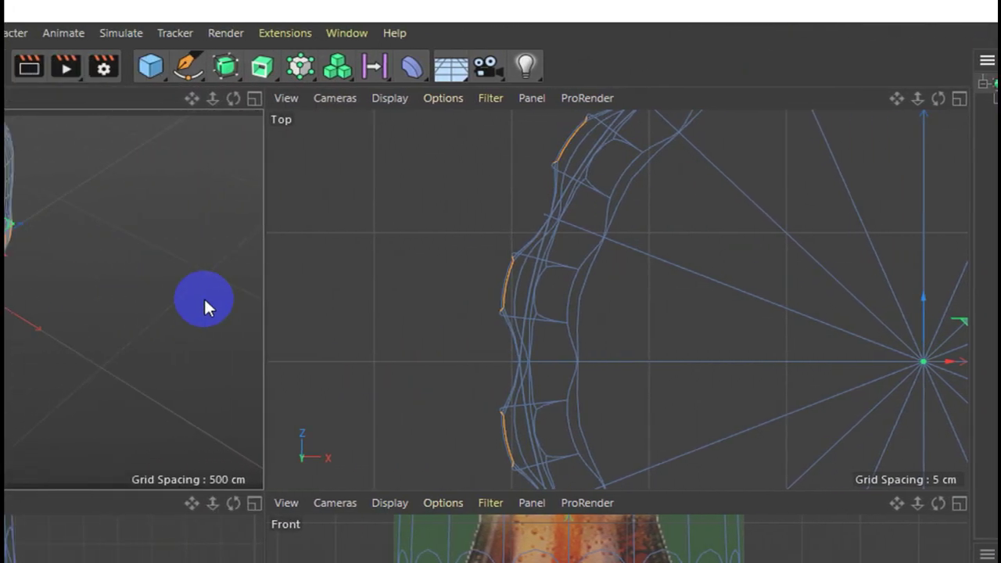
Step: Clear the face selection, pan the Front view to the neck, and turn off smoothing
key("alt+z")
scroll(230, 130, "up", 5)
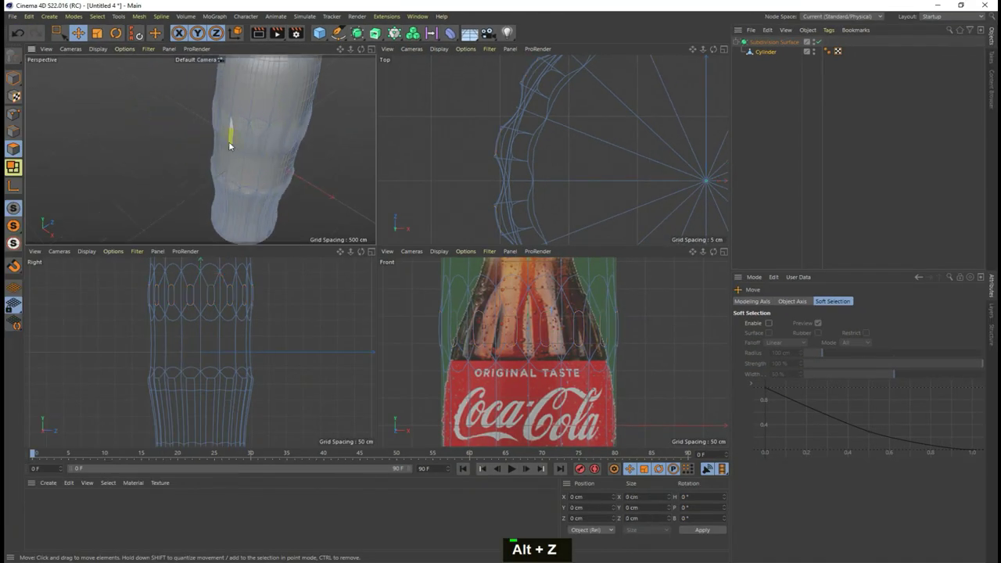
left_click(246, 162)
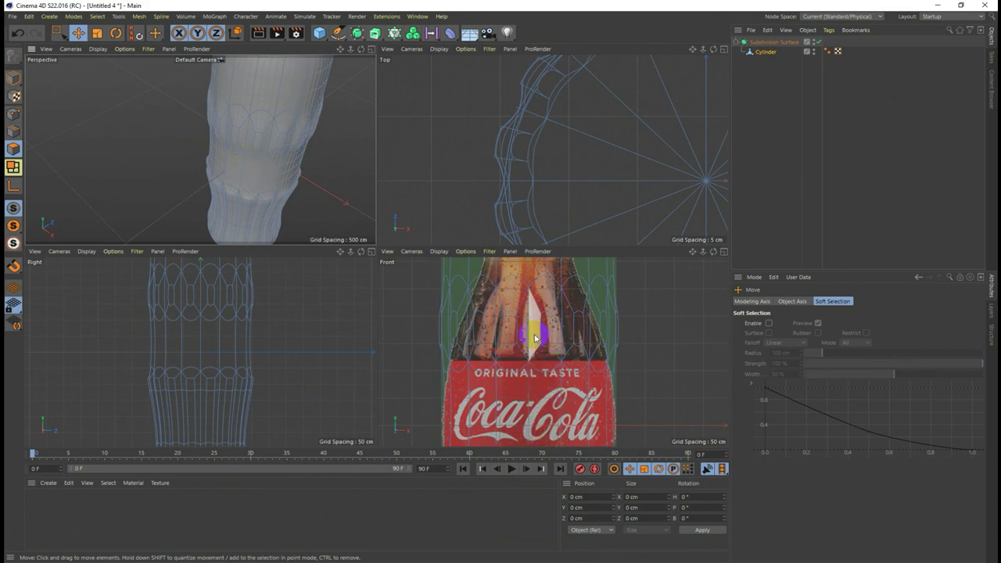
left_click(663, 319)
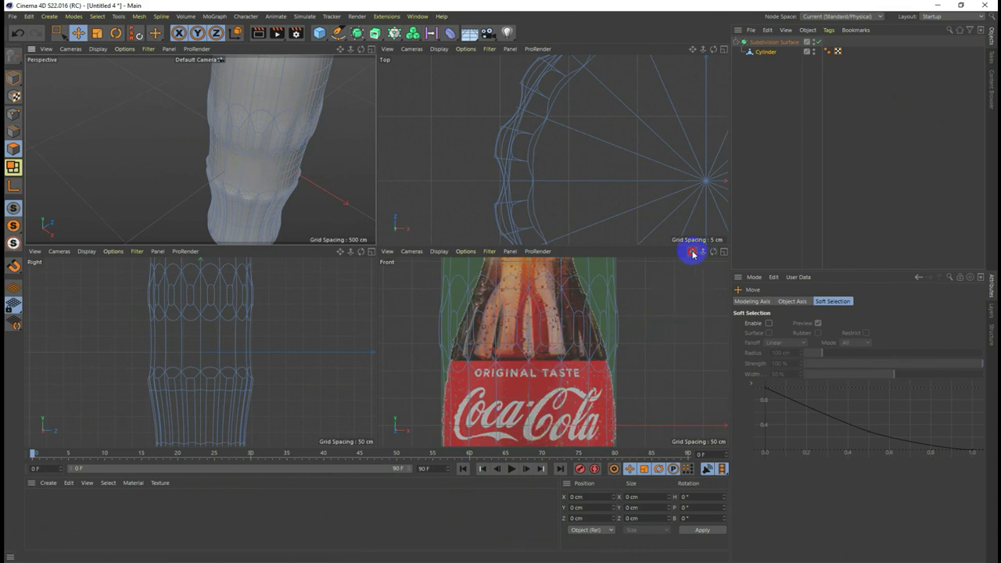
left_click_drag(692, 252, 500, 281)
left_click(818, 41)
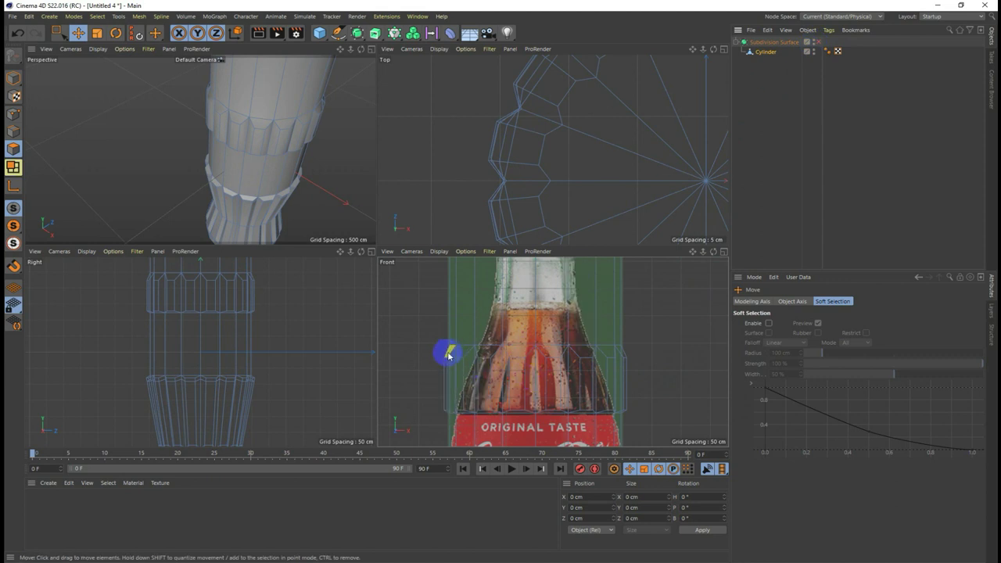
Step: Box-select the shoulder ring of points and scale it inward to 75%
left_click(59, 35)
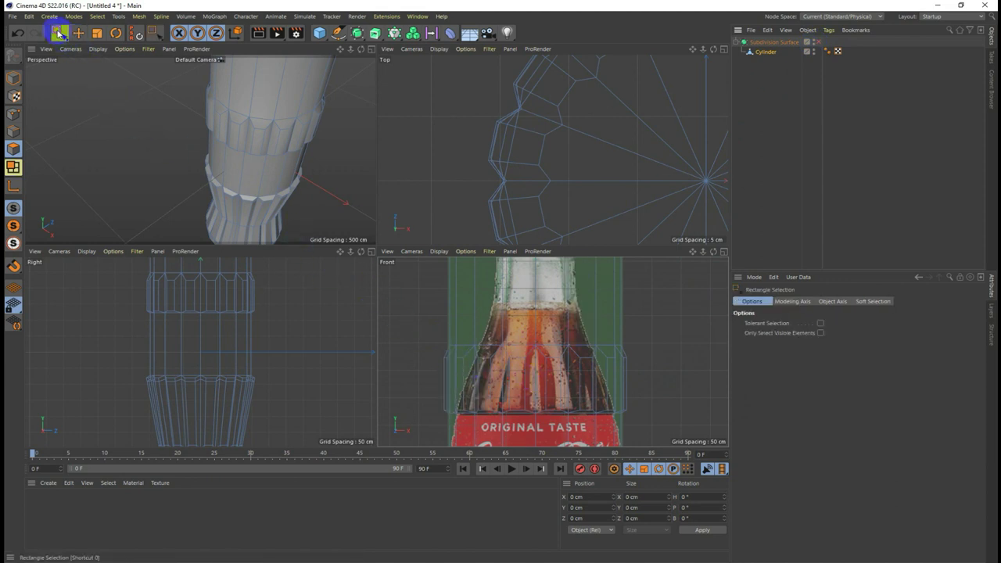
left_click(12, 114)
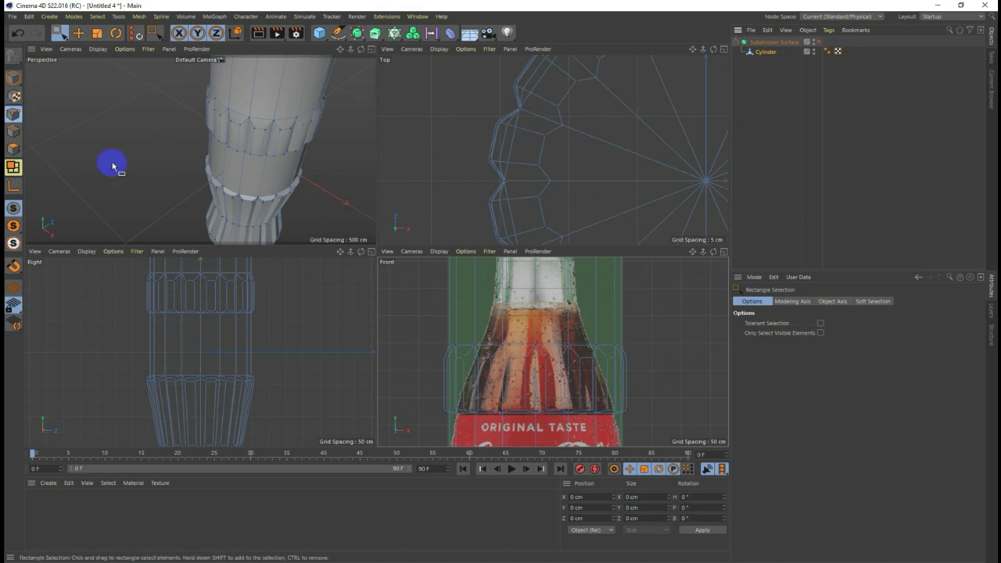
left_click_drag(415, 302, 684, 385)
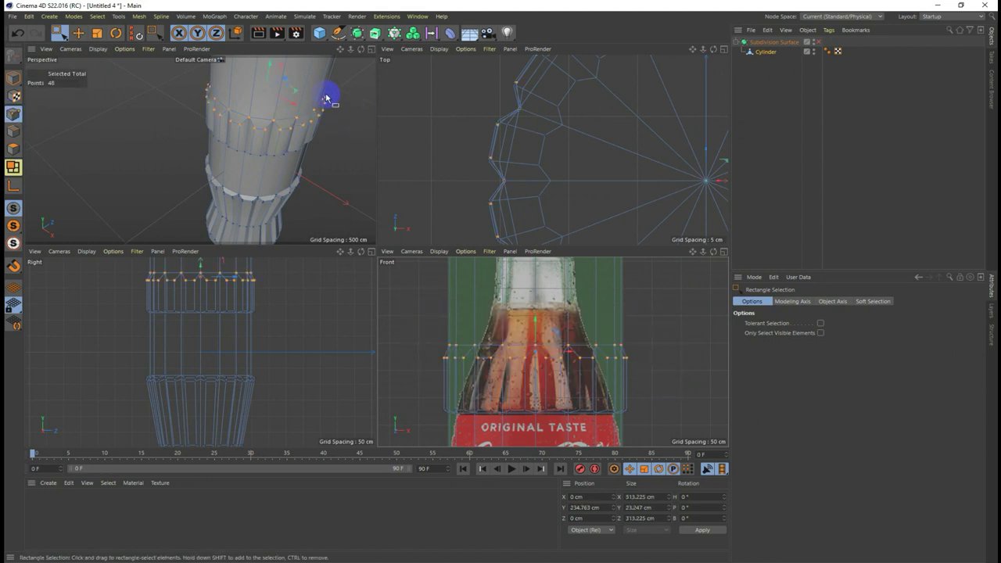
key("t")
mouse_move(158, 97)
left_mouse_down()
mouse_move(123, 125)
mouse_move(130, 134)
mouse_move(92, 185)
mouse_move(124, 171)
left_mouse_up()
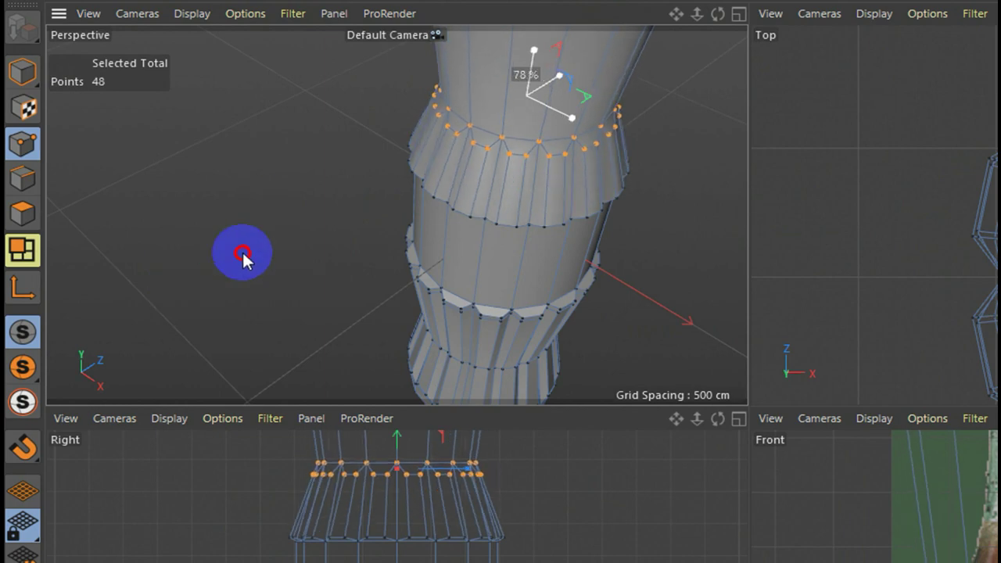
left_click_drag(242, 256, 229, 274)
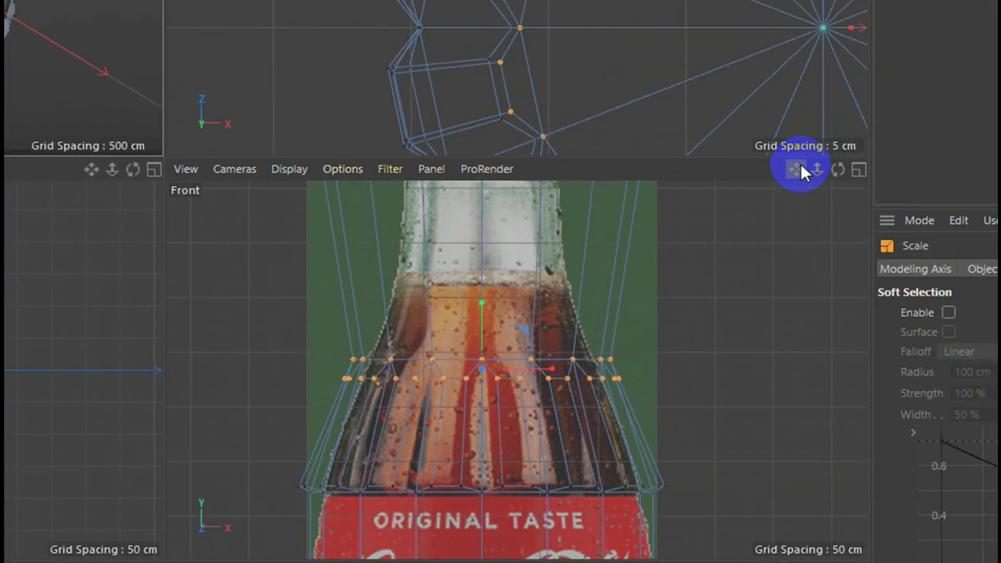
left_click_drag(871, 169, 407, 229)
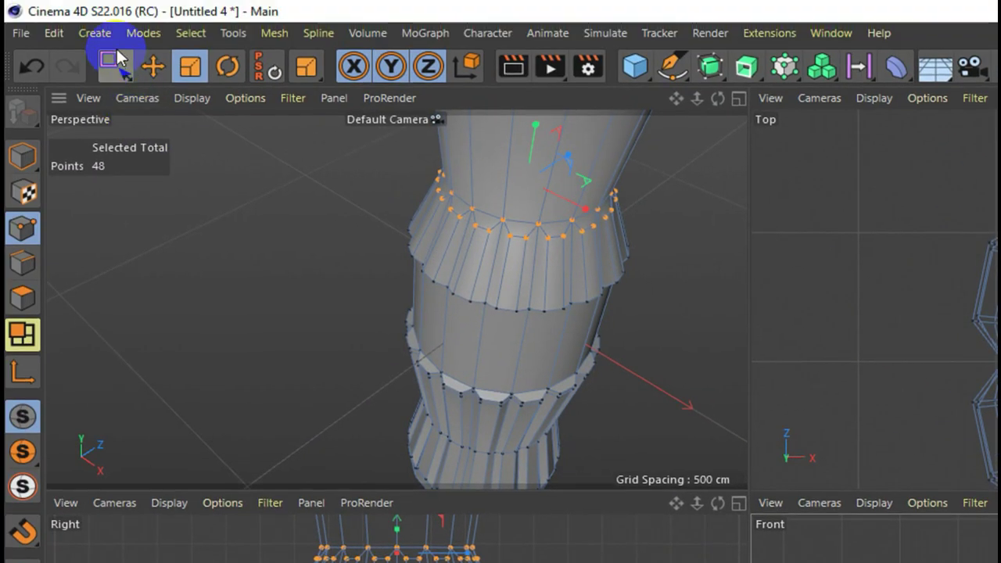
Step: Select the top ring of points and scale it inward to the cap's width
left_click(109, 36)
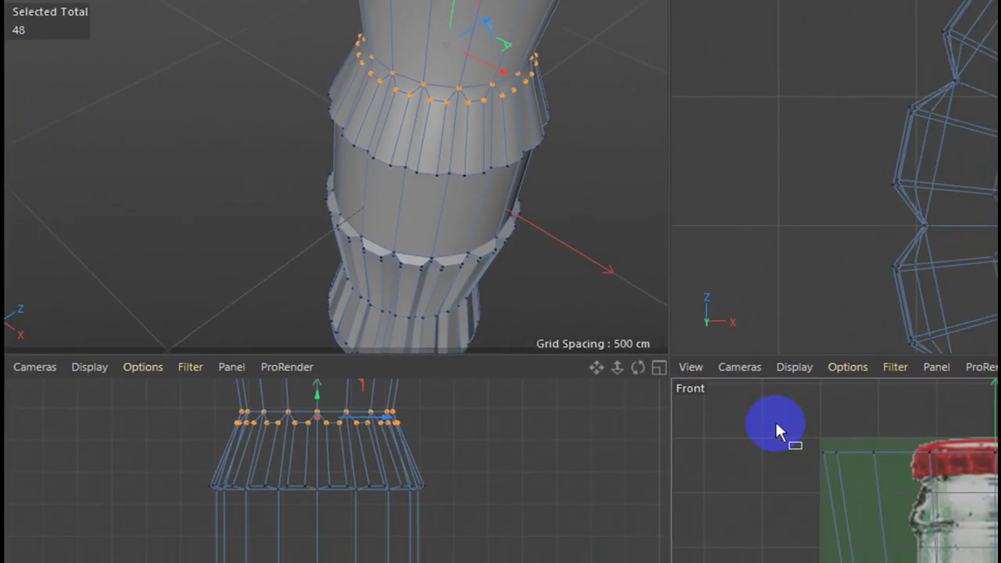
left_click_drag(775, 419, 864, 442)
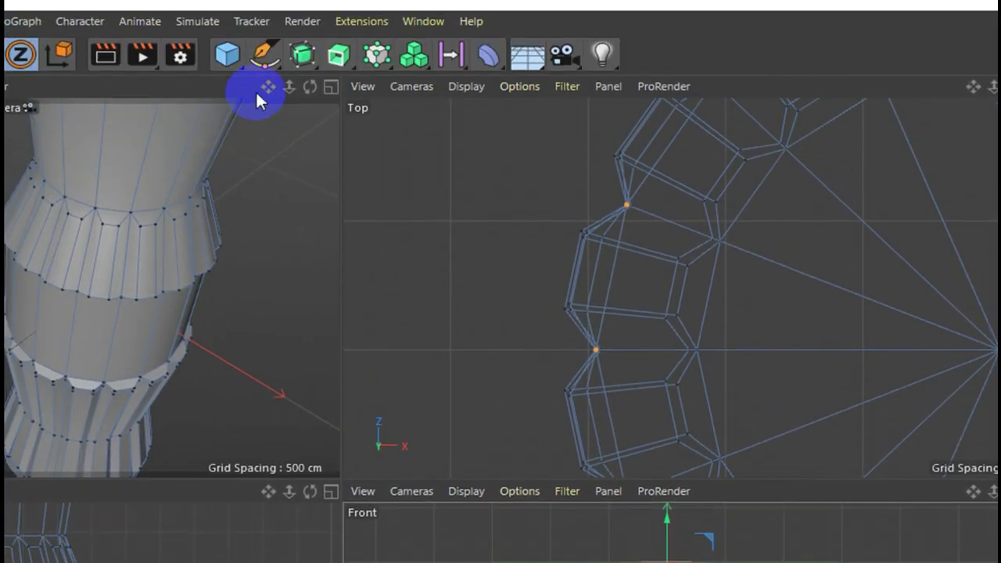
key("s")
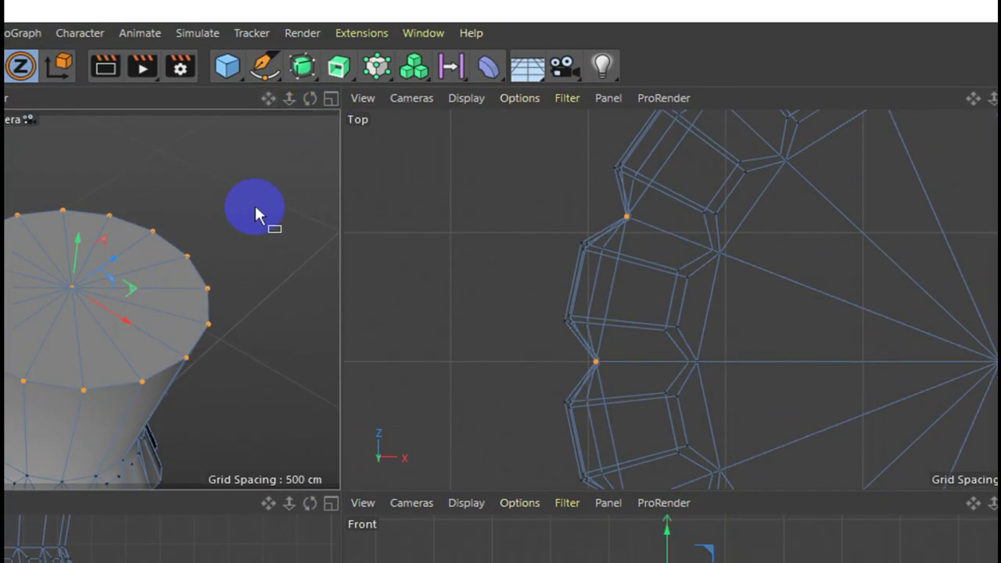
left_click_drag(256, 208, 212, 261)
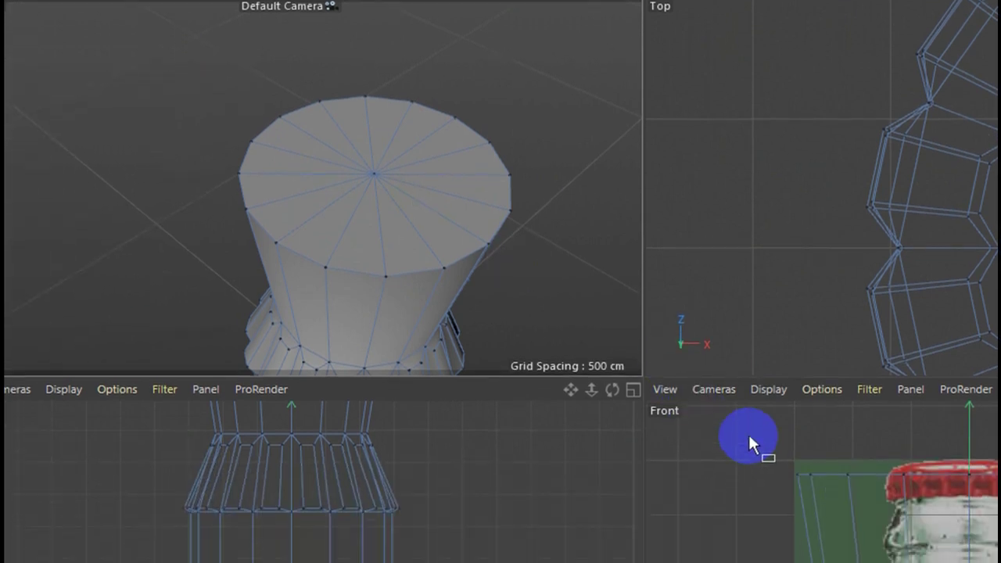
left_click_drag(576, 380, 945, 453)
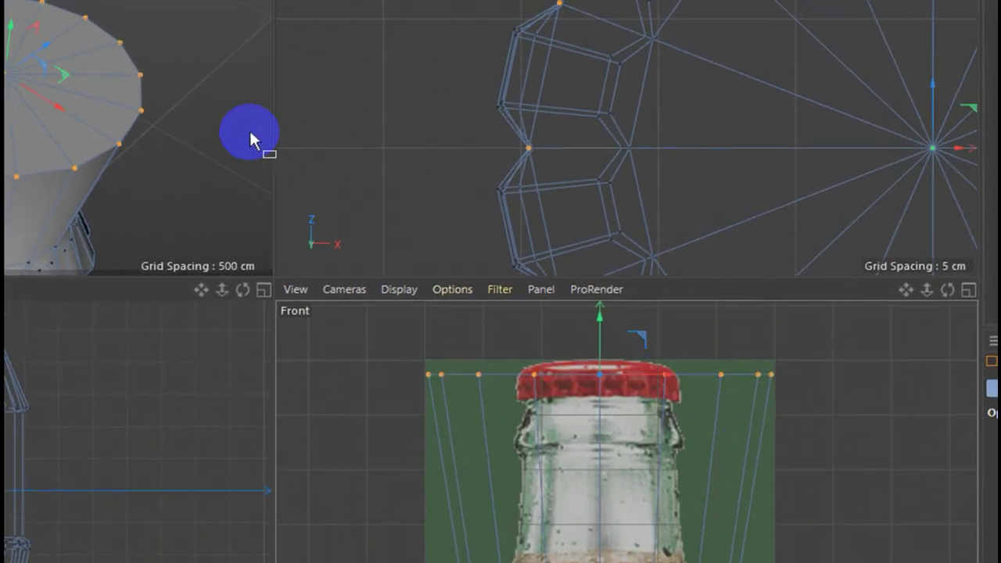
key("alt+z")
key("alt+z")
key("alt+z")
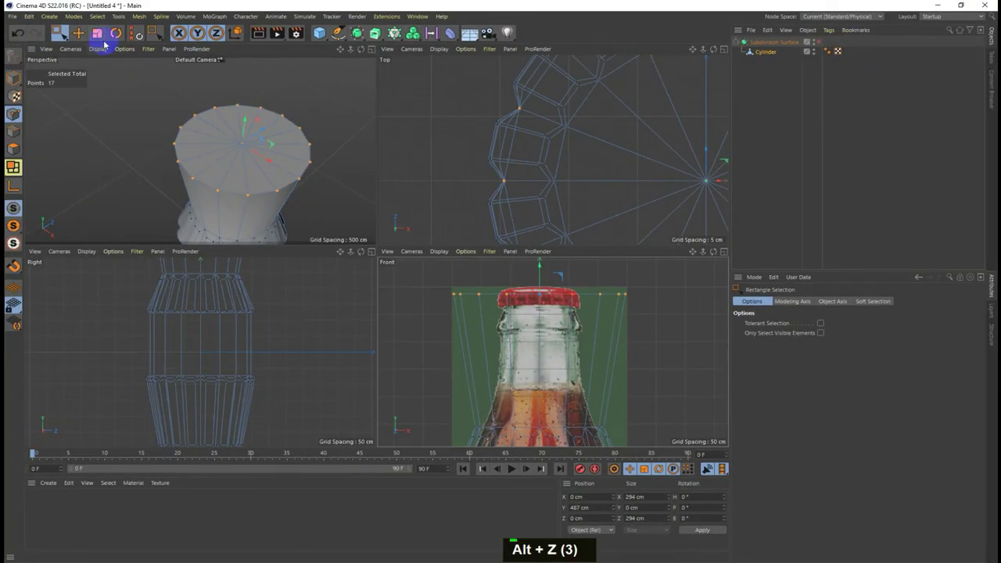
left_click(97, 33)
mouse_move(344, 118)
left_mouse_down()
mouse_move(322, 151)
mouse_move(501, 280)
left_mouse_up()
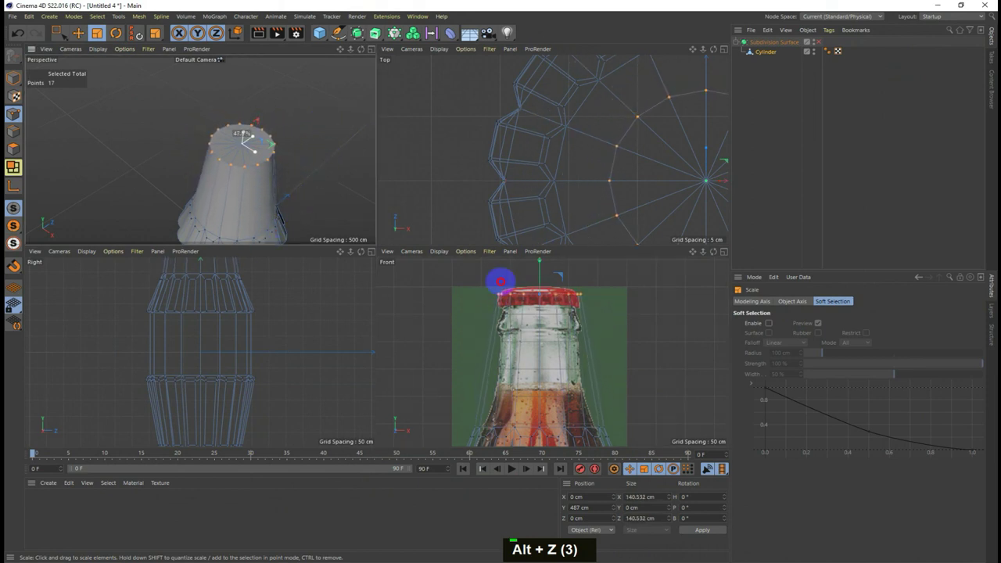
left_click_drag(501, 280, 500, 280)
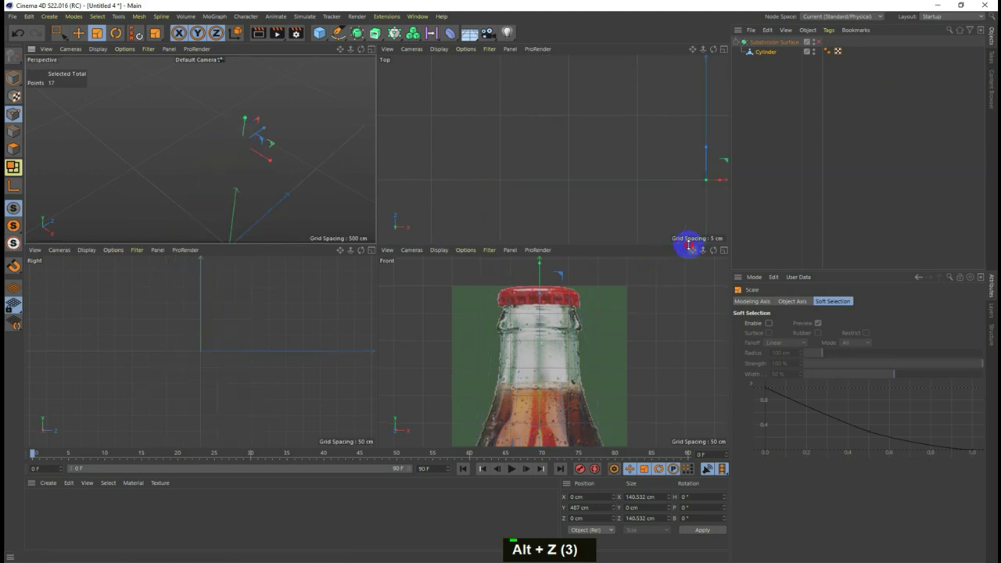
Step: Pan and orbit the maximized perspective view to inspect the tapered neck from the side
left_click_drag(692, 250, 495, 283)
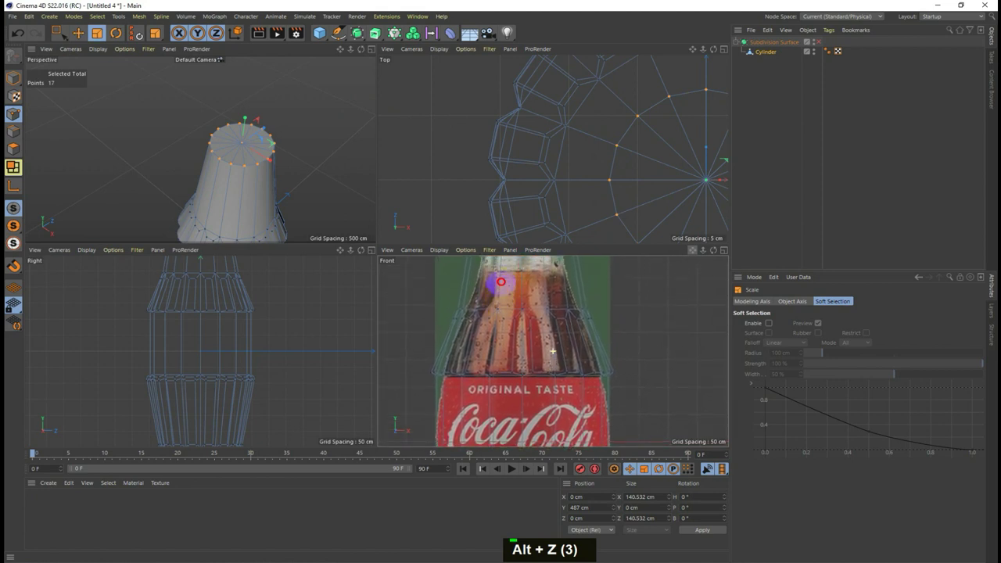
left_click(372, 49)
left_click_drag(435, 186, 579, 337, "alt")
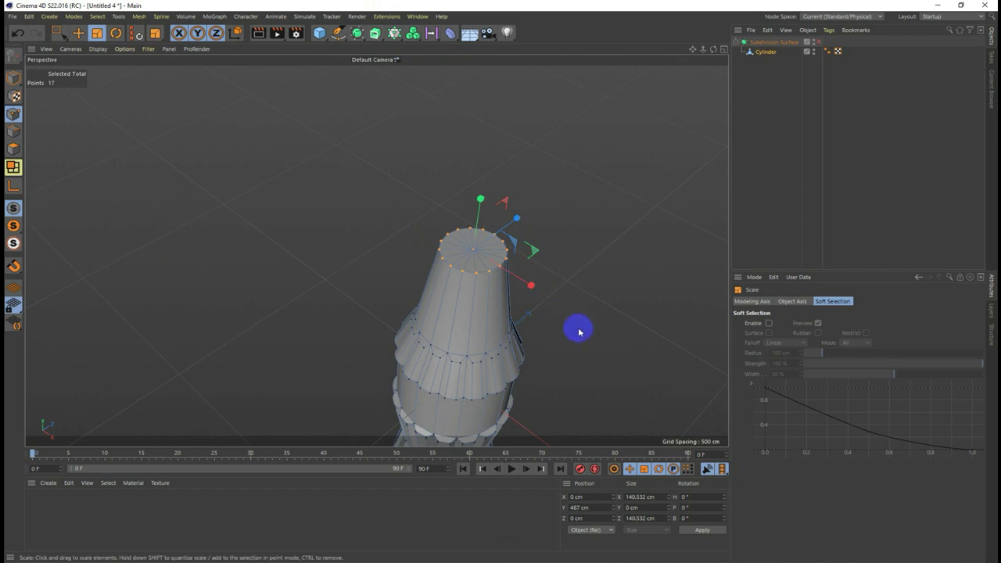
left_click_drag(692, 48, 501, 282)
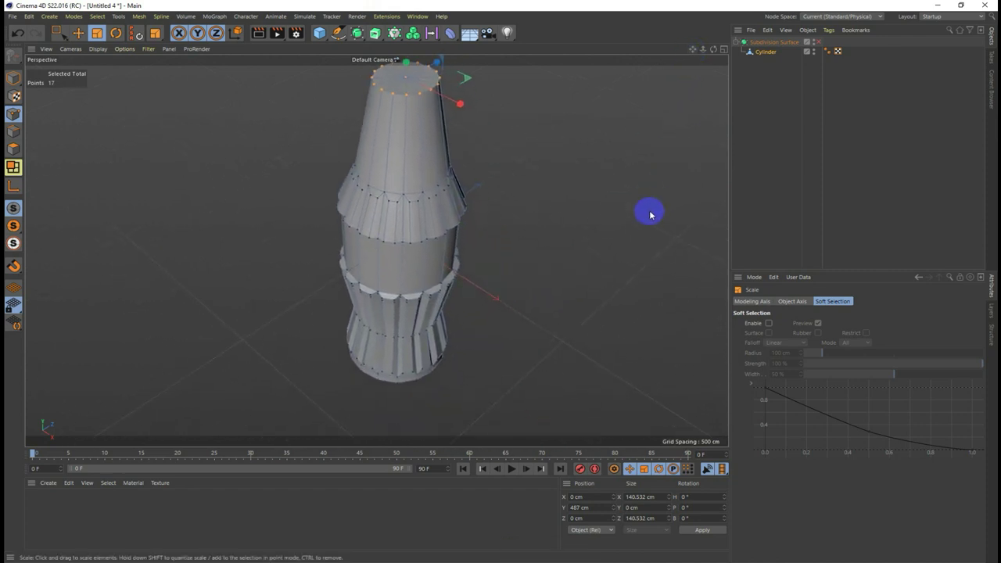
left_click_drag(706, 52, 503, 362)
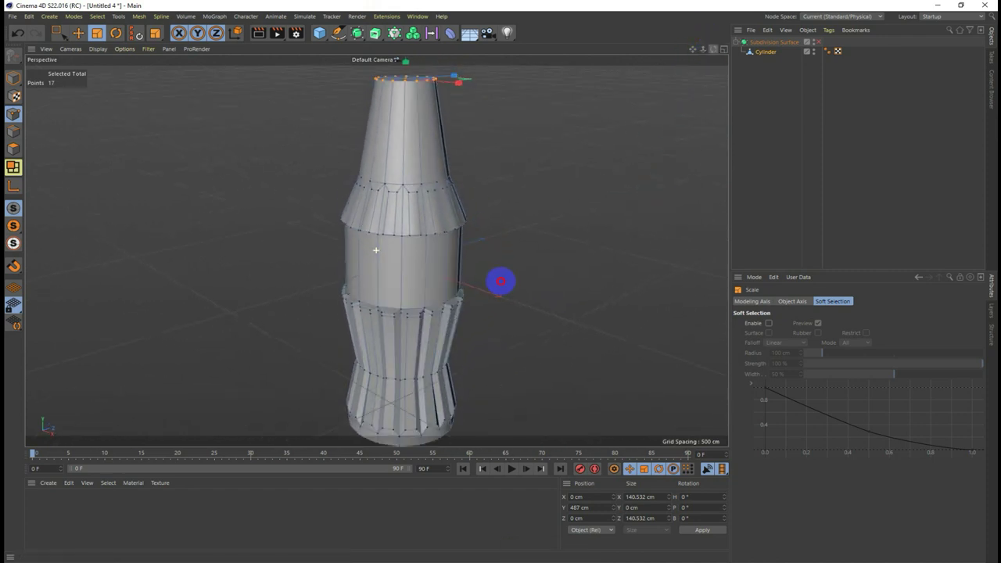
Step: Preview the bottle rendered with Subdivision Surface on, then disable it back in the four-view layout
left_click(817, 42)
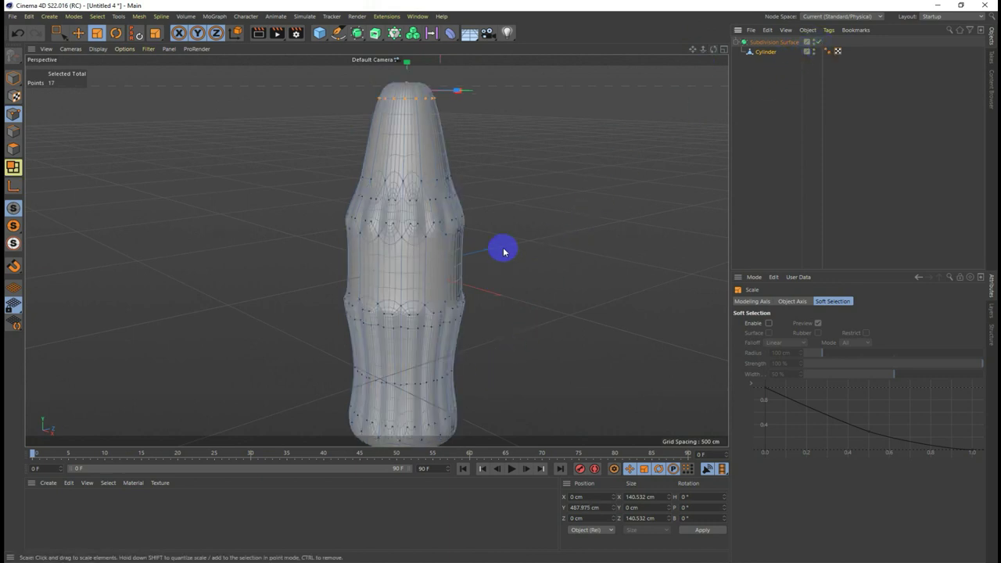
left_click(258, 35)
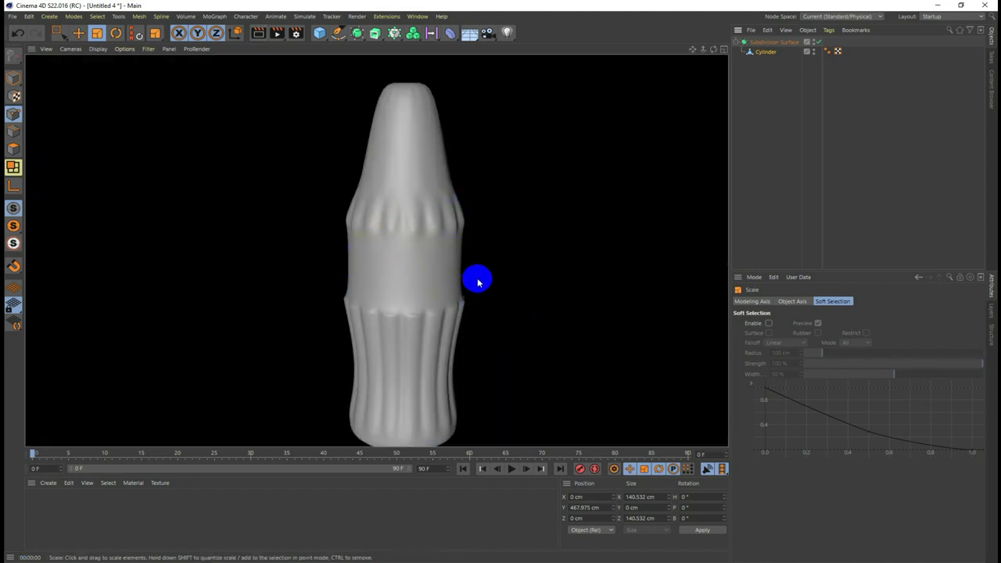
left_click(722, 51)
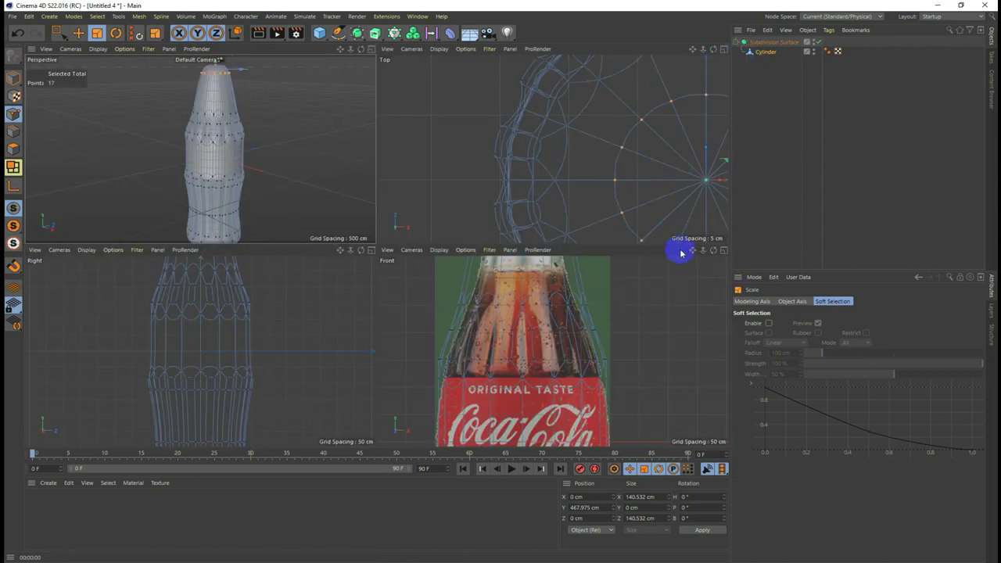
left_click_drag(692, 256, 572, 310)
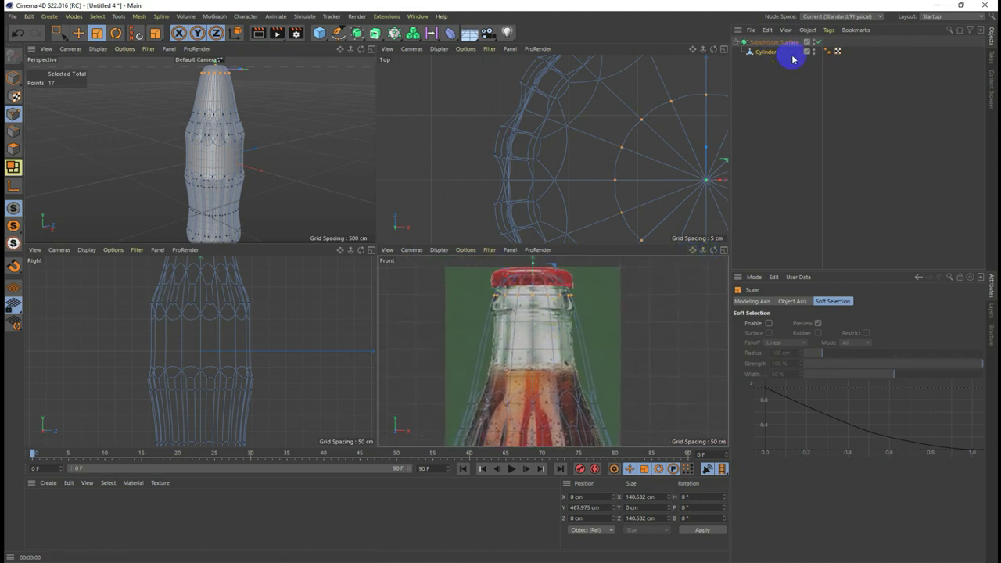
left_click(818, 42)
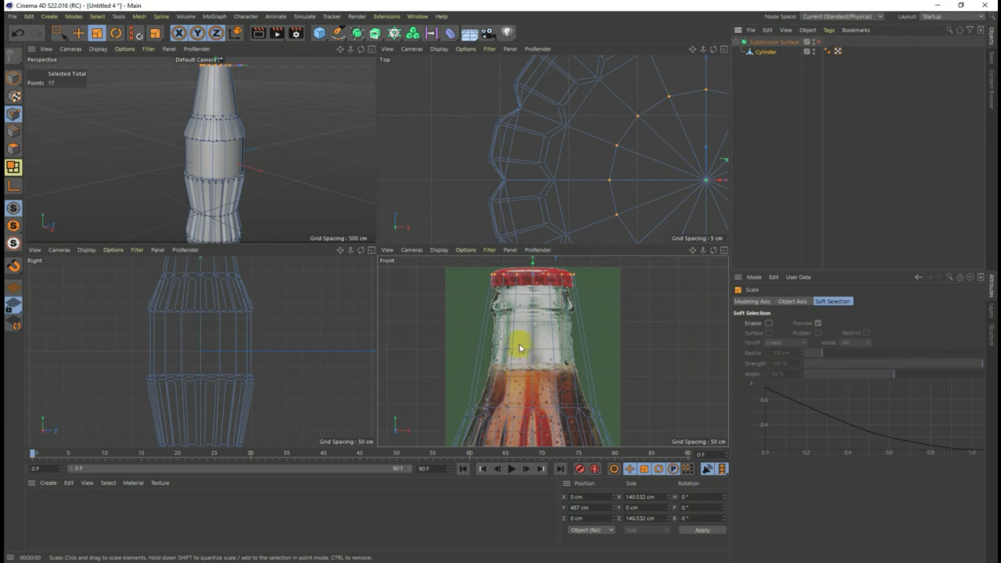
scroll(538, 356, "up", 2)
scroll(538, 356, "up", 1)
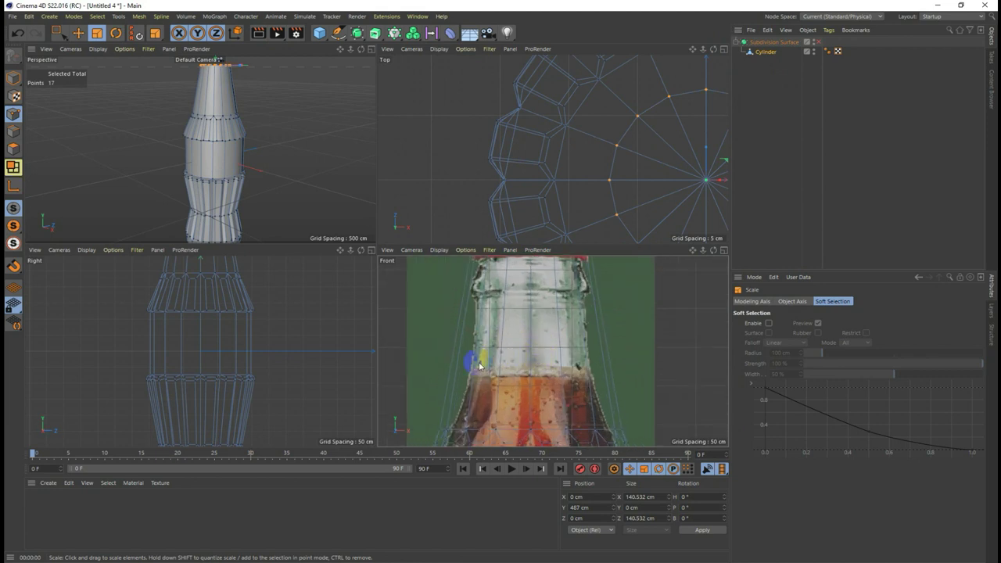
scroll(479, 365, "down", 2)
mouse_move(693, 250)
left_mouse_down()
mouse_move(694, 275)
mouse_move(616, 327)
left_mouse_up()
scroll(571, 354, "up", 1)
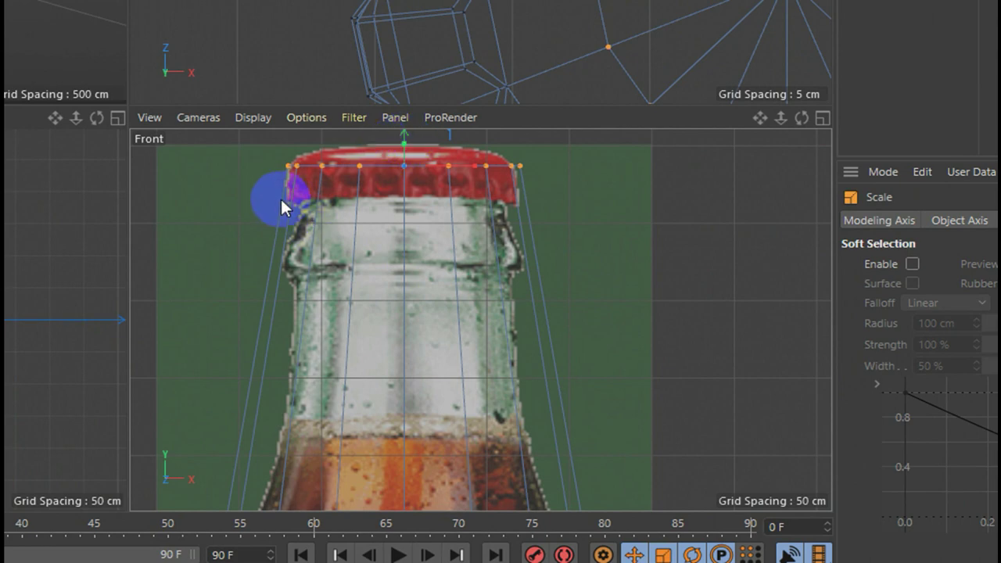
Step: Loop/Path Cut four neck loops: below the cap, two at the lip, one lower down
right_click(352, 221)
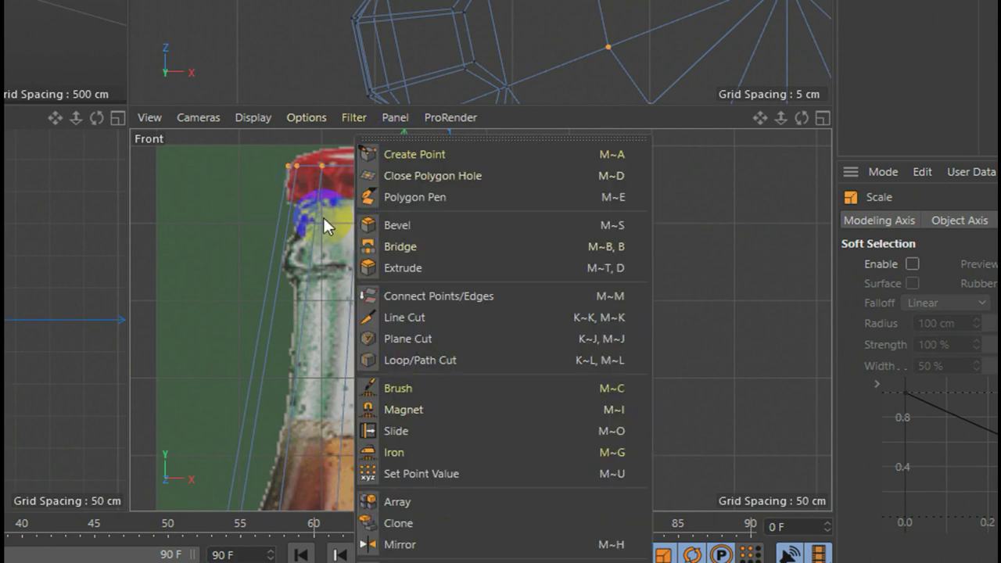
left_click(423, 359)
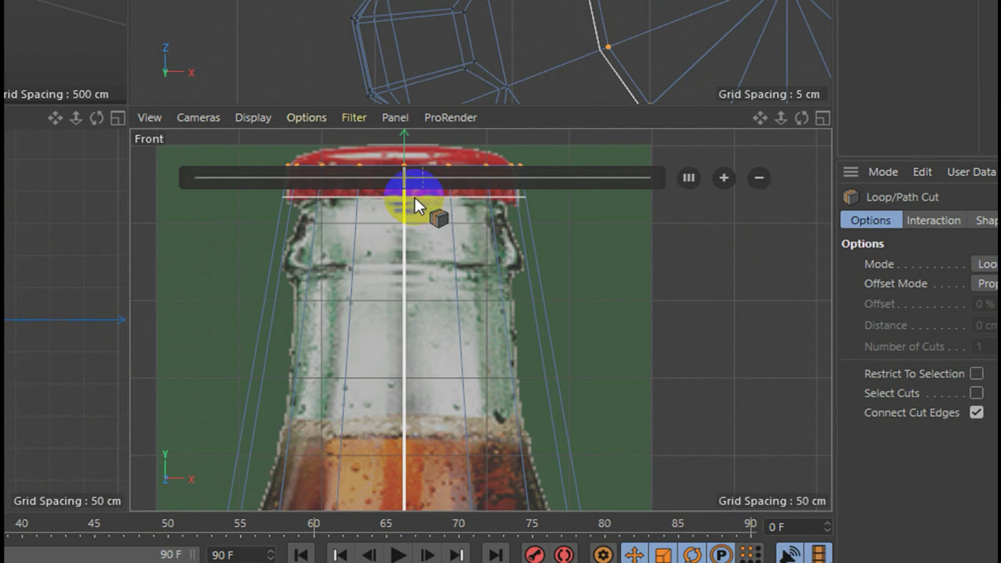
left_click(415, 197)
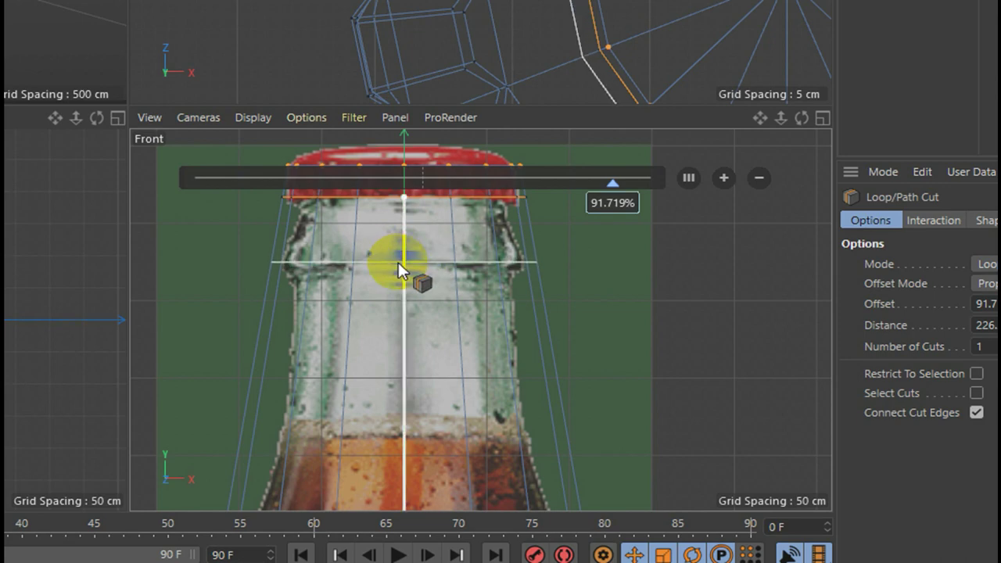
left_click(398, 262)
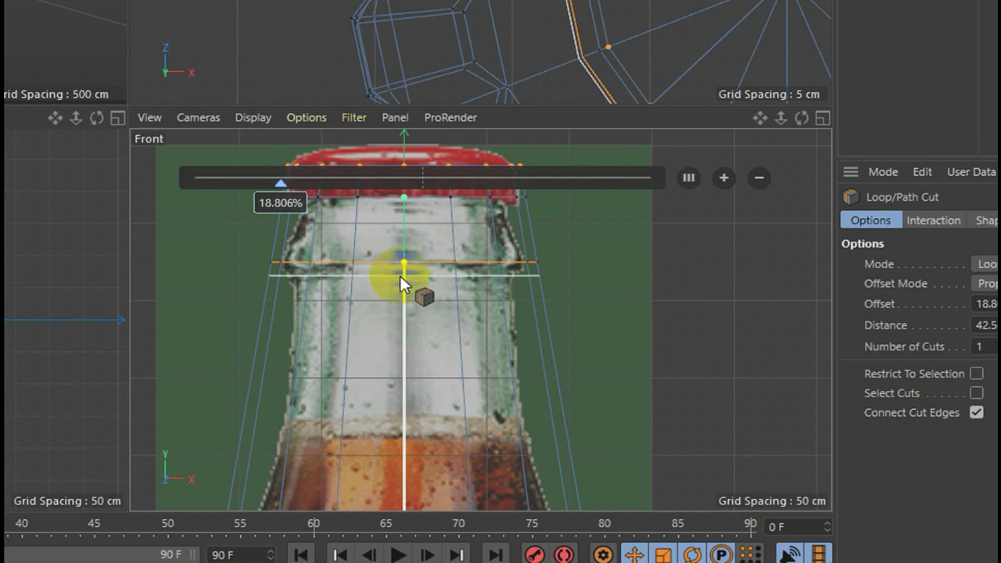
left_click(399, 278)
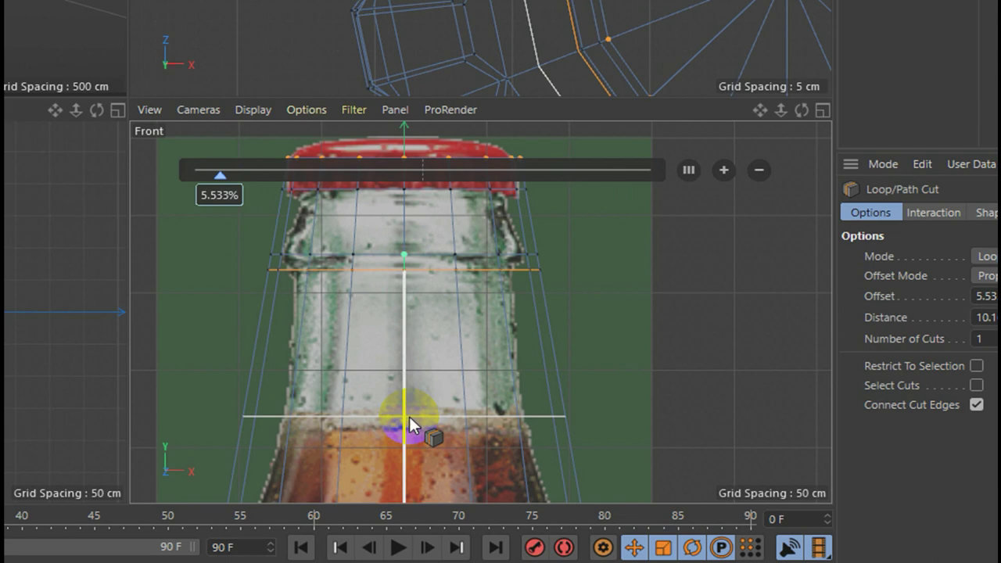
left_click(409, 416)
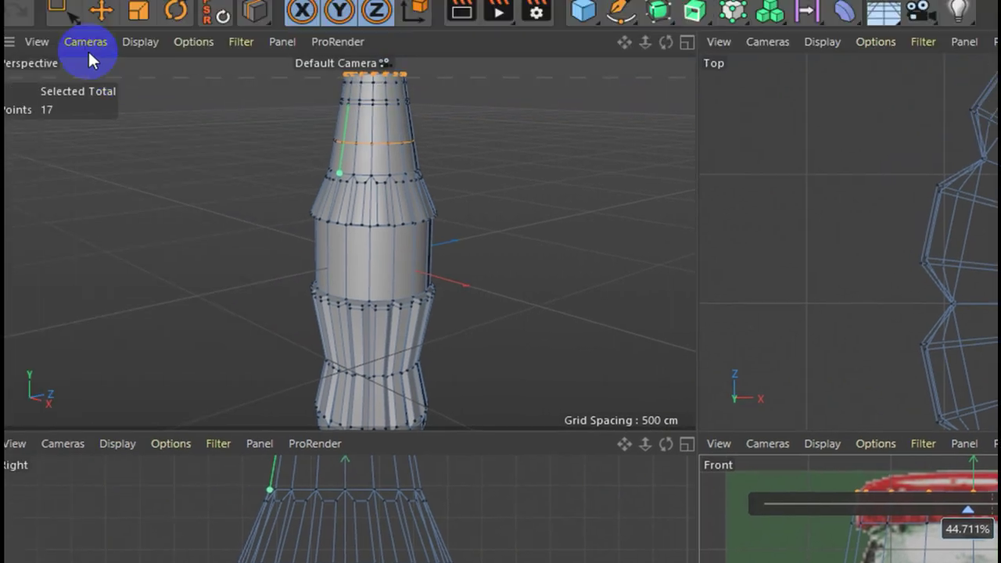
Step: Select the lower neck point ring and scale it slightly inward
left_click(56, 8)
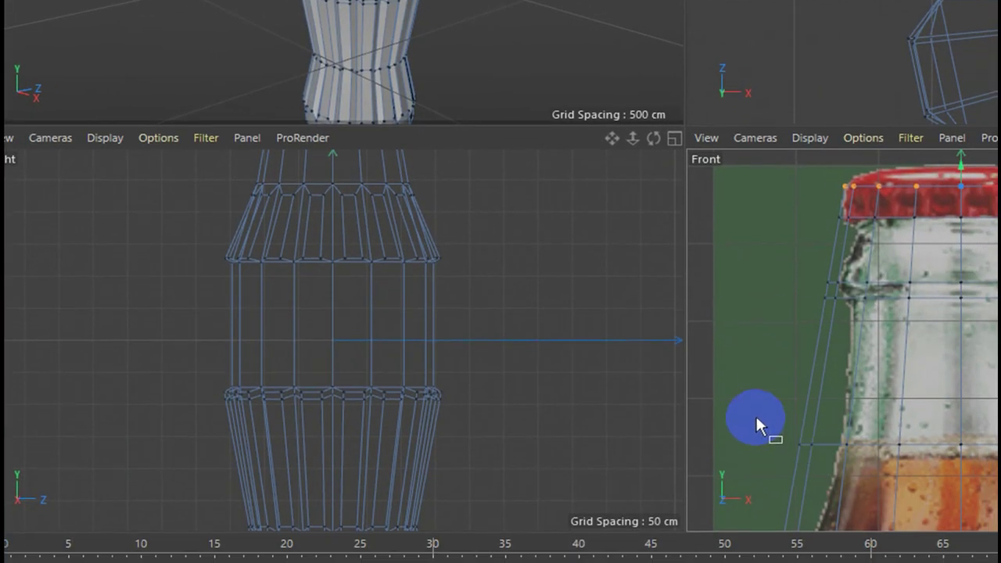
left_click_drag(473, 349, 881, 429)
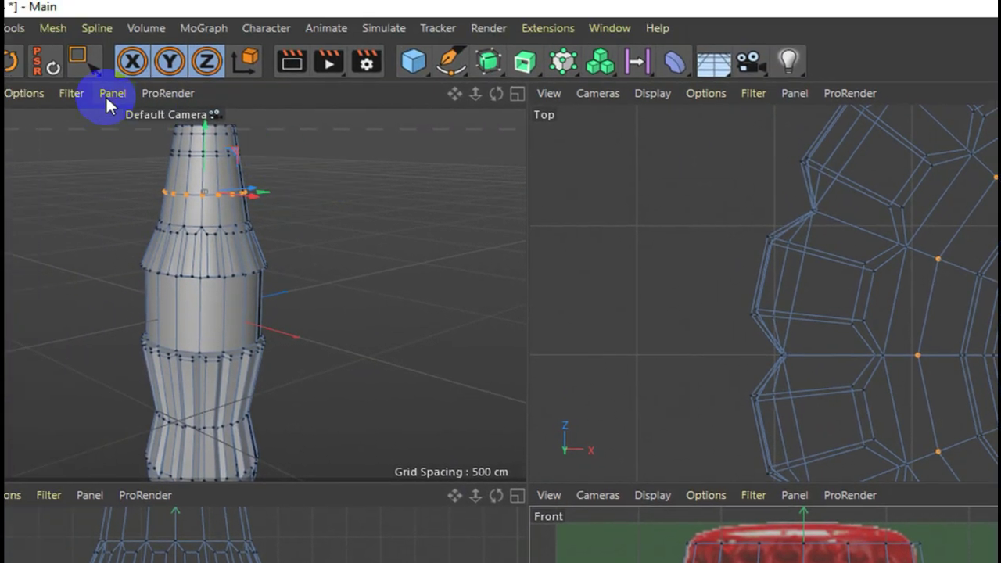
left_click(172, 68)
left_click_drag(603, 179, 535, 294)
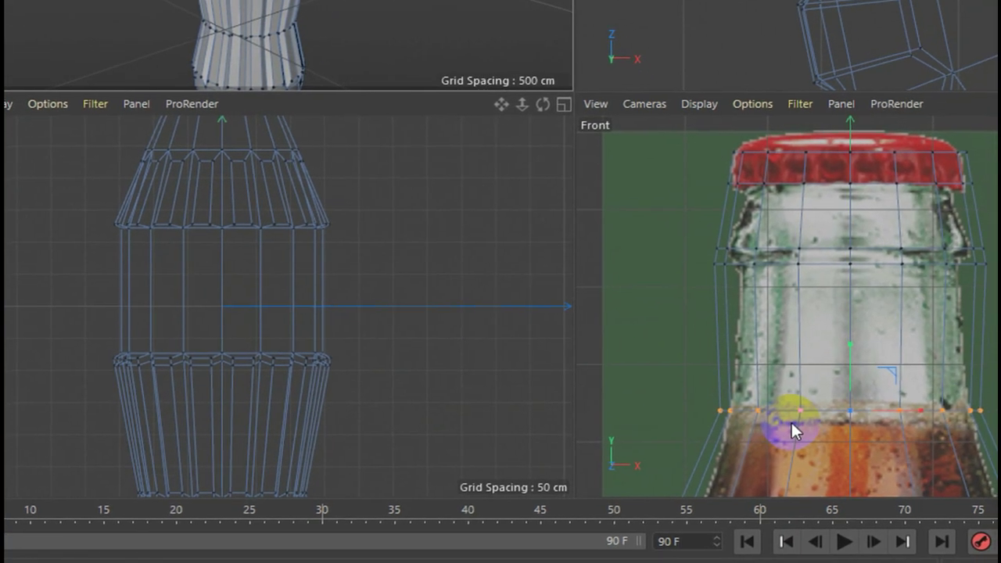
key("alt+z")
key("alt+z")
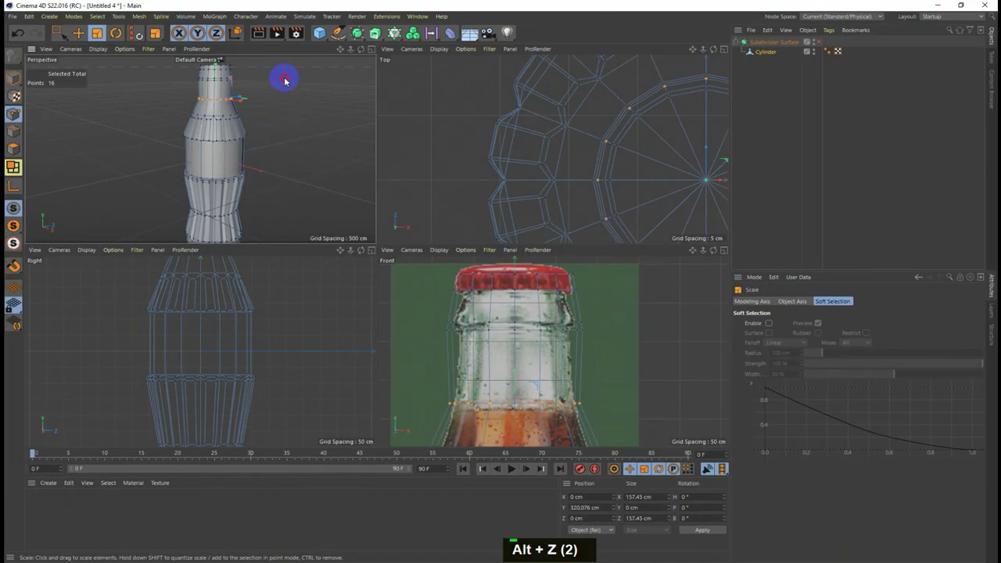
left_click_drag(285, 80, 286, 98)
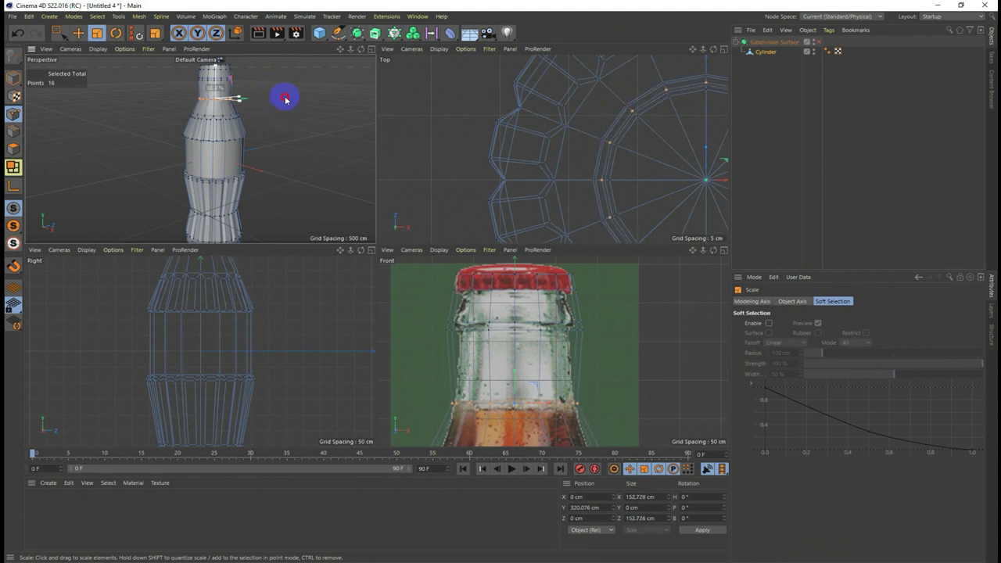
left_click_drag(288, 96, 288, 96)
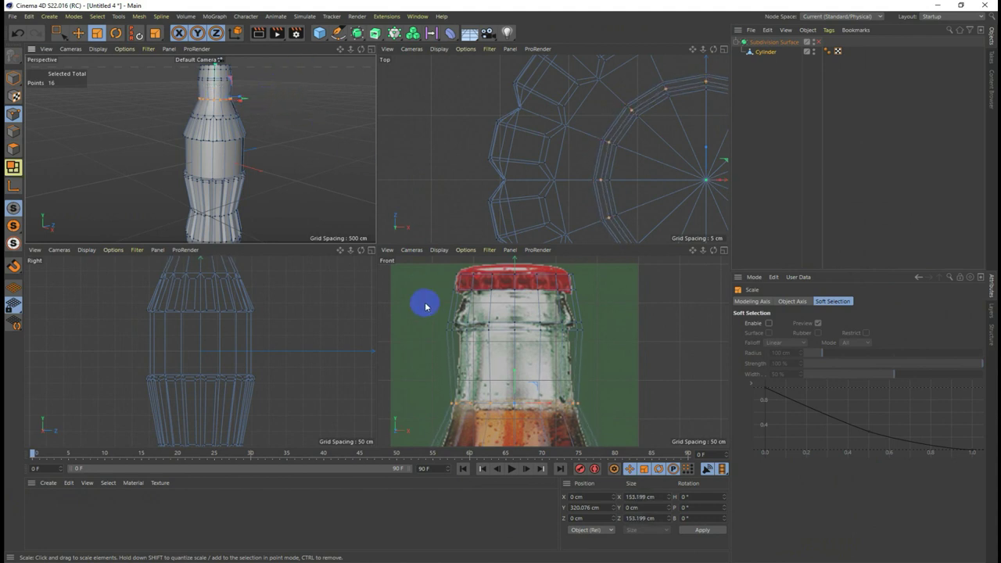
Step: Box-select the point row under the cap and resize it to match the reference photo
left_click(59, 32)
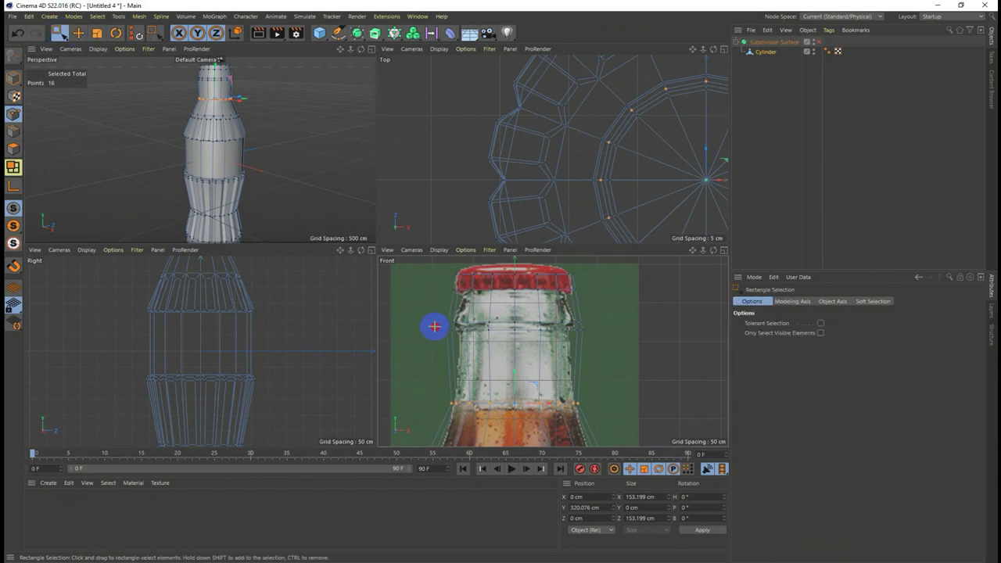
left_click_drag(428, 327, 600, 365)
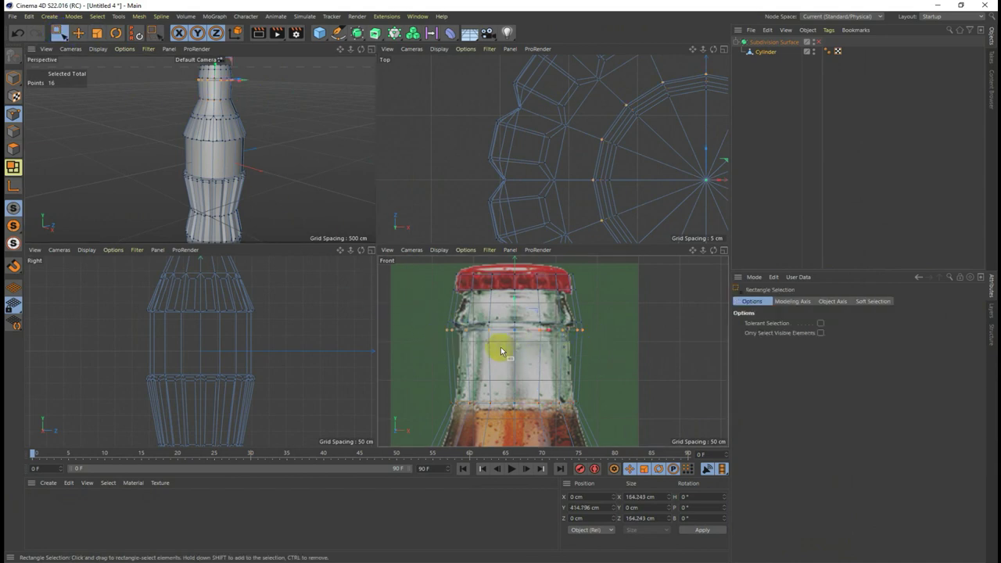
left_click(446, 331)
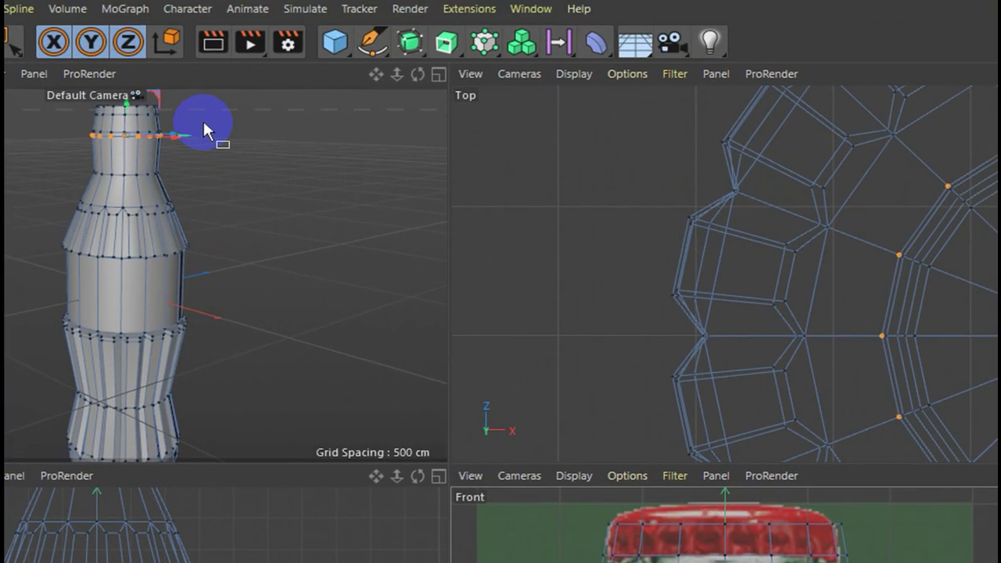
left_click_drag(593, 170, 523, 247)
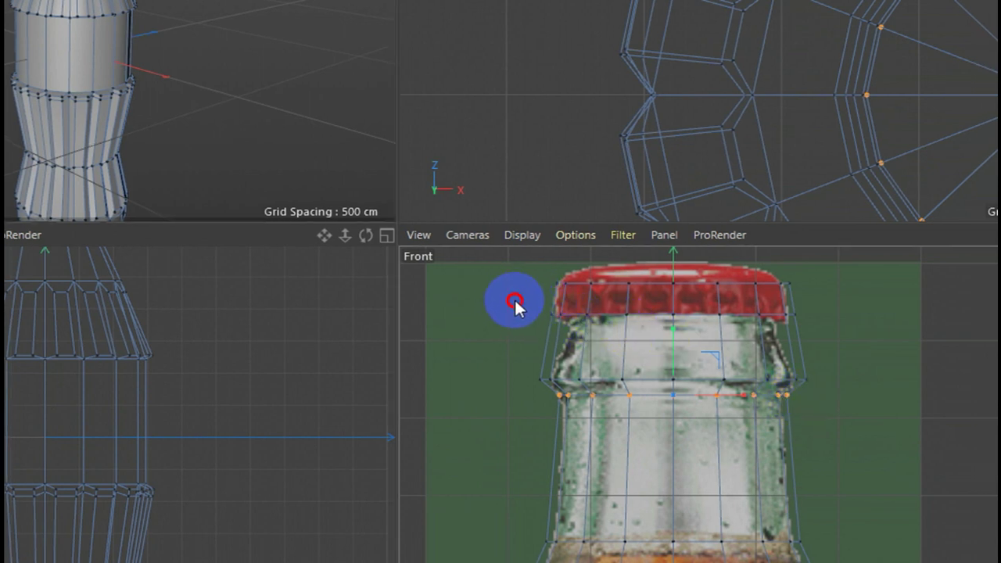
left_click_drag(516, 303, 603, 329)
left_click_drag(568, 375, 631, 384)
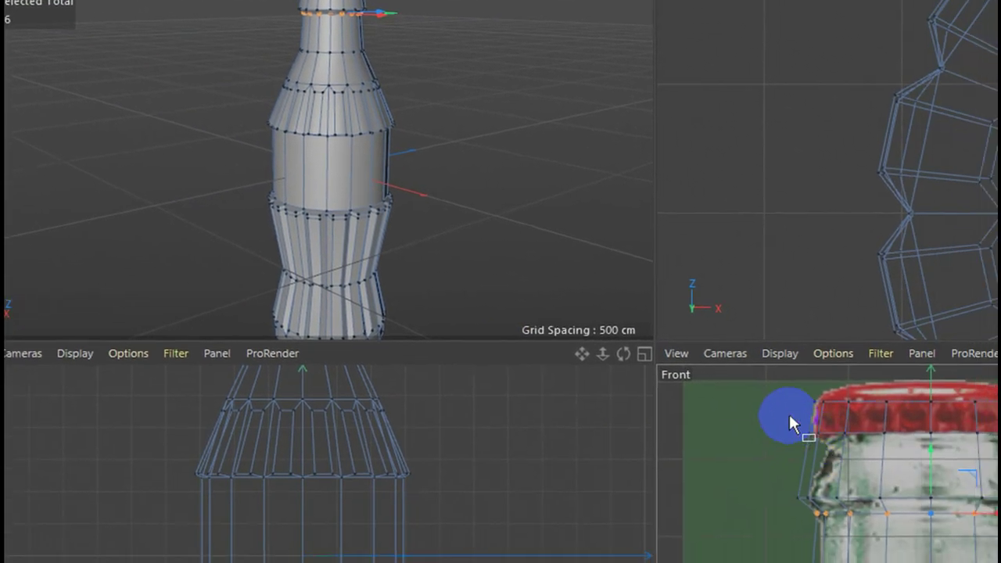
Step: Select the cap's bottom ring of points and move it down on Y
left_click_drag(866, 464, 1000, 518)
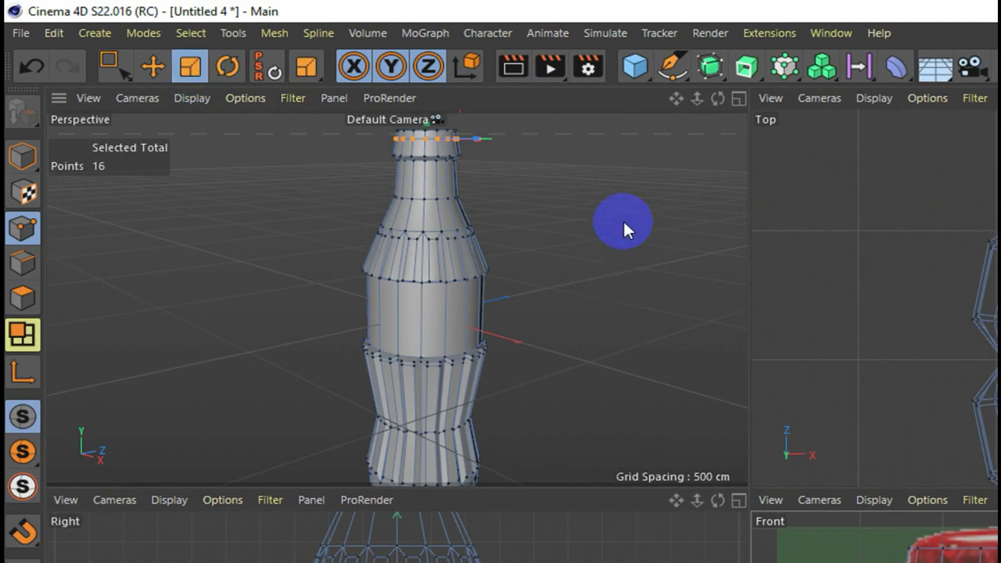
left_click(598, 260)
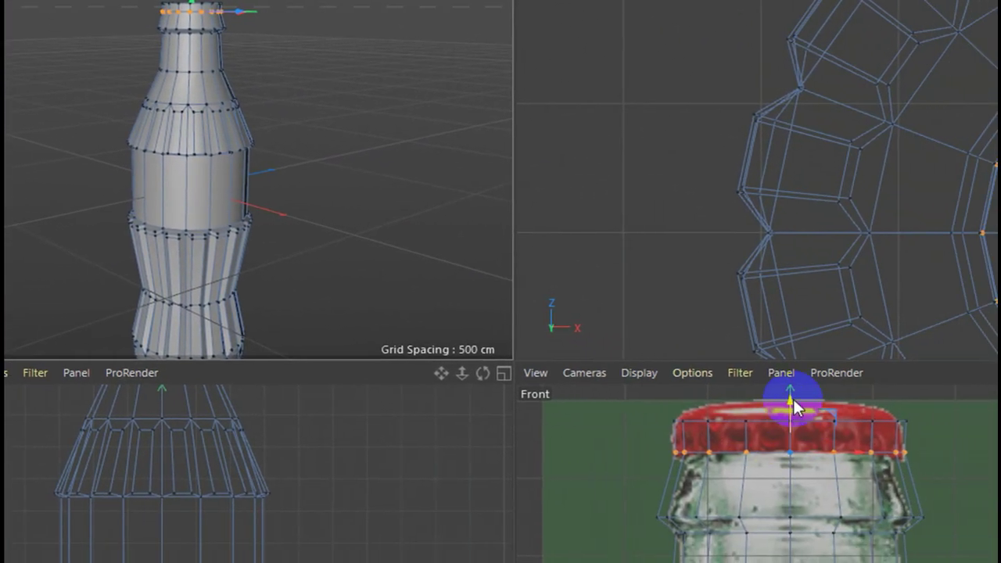
mouse_move(789, 390)
left_mouse_down()
mouse_move(789, 403)
mouse_move(772, 409)
left_mouse_up()
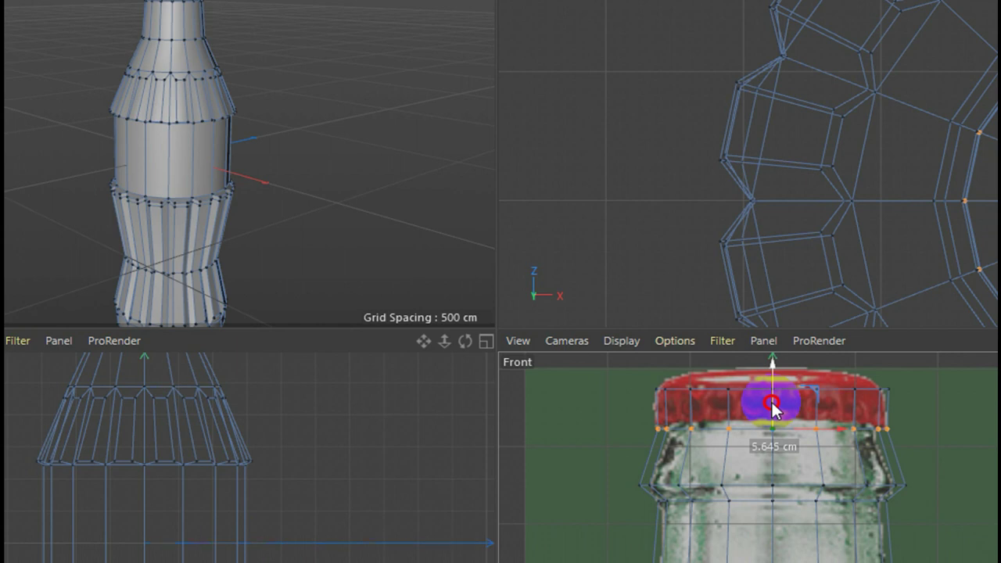
left_click_drag(772, 405, 769, 400)
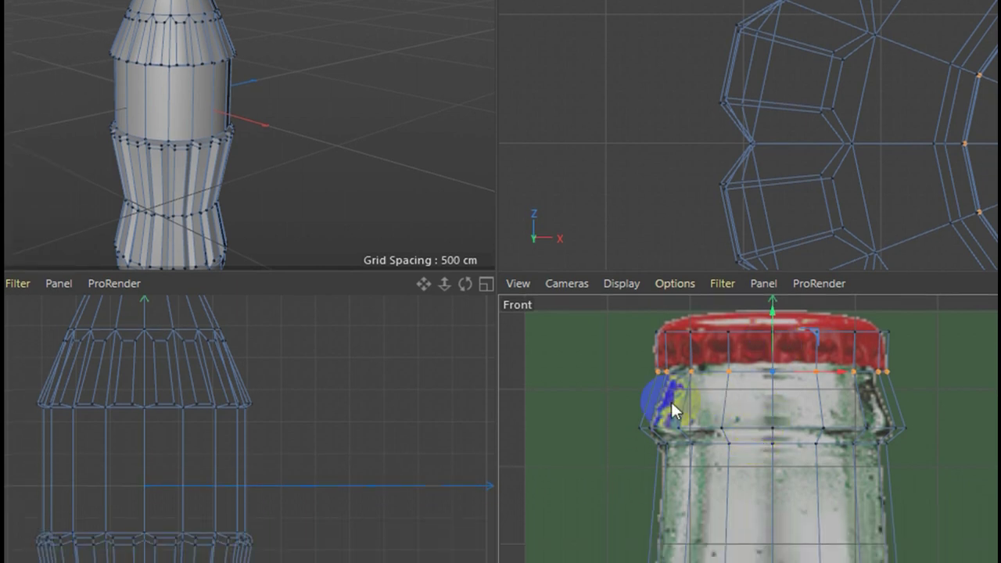
Step: Move the neck lip loop down slightly in Perspective, then deselect it
left_click(804, 411)
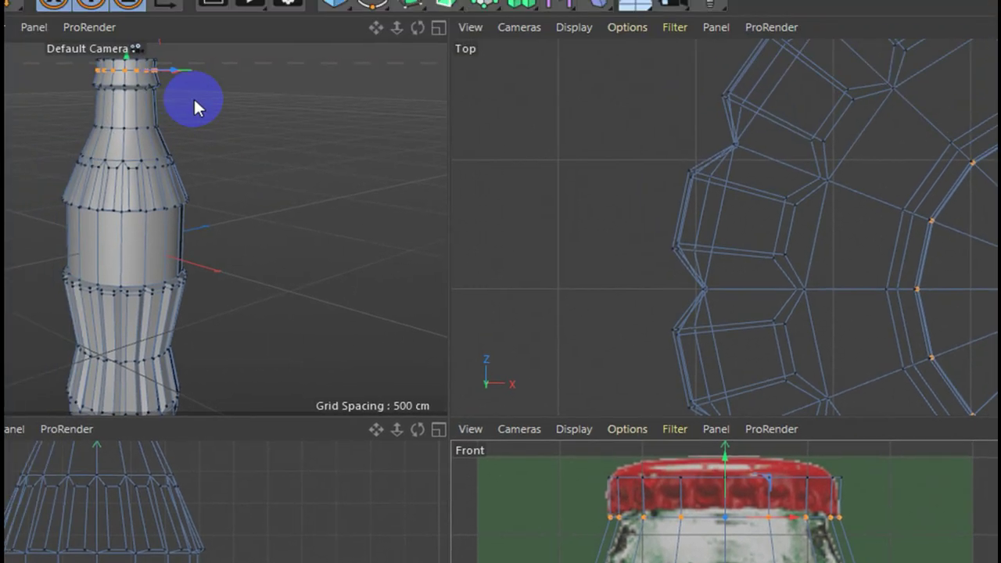
left_click_drag(379, 98, 335, 252)
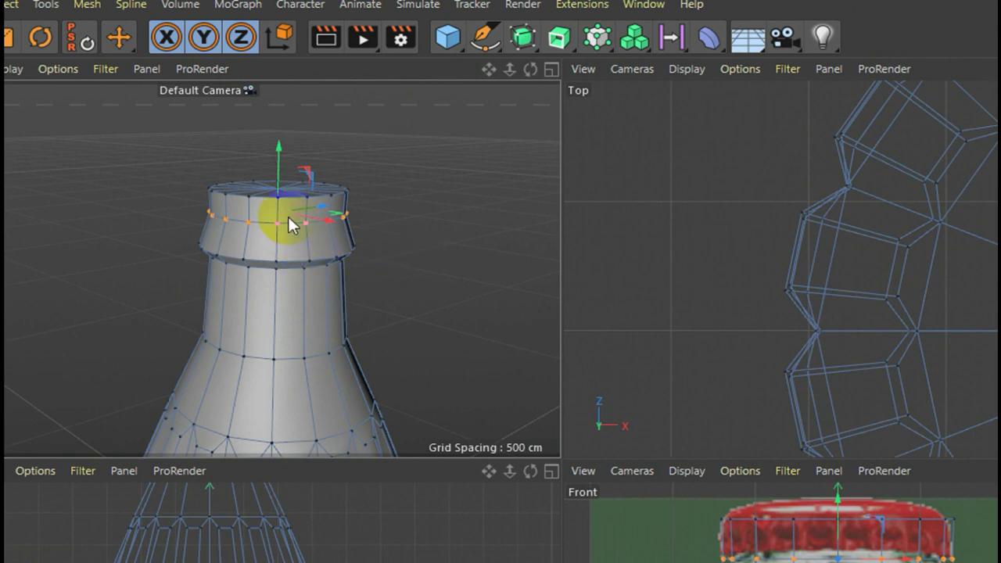
left_click_drag(279, 154, 280, 147)
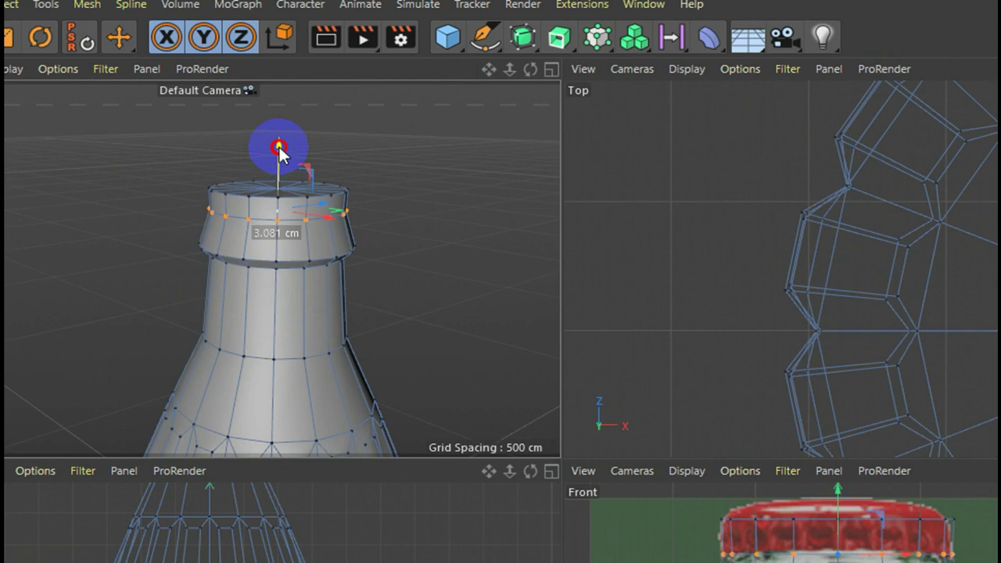
left_click(399, 256)
scroll(399, 255, "down", 3)
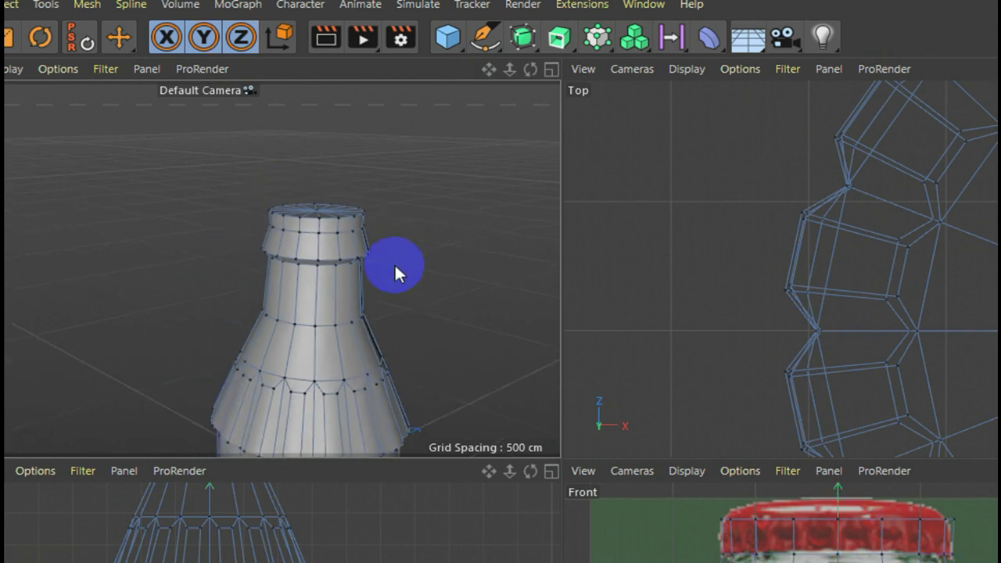
scroll(394, 263, "down", 2)
left_click(549, 71)
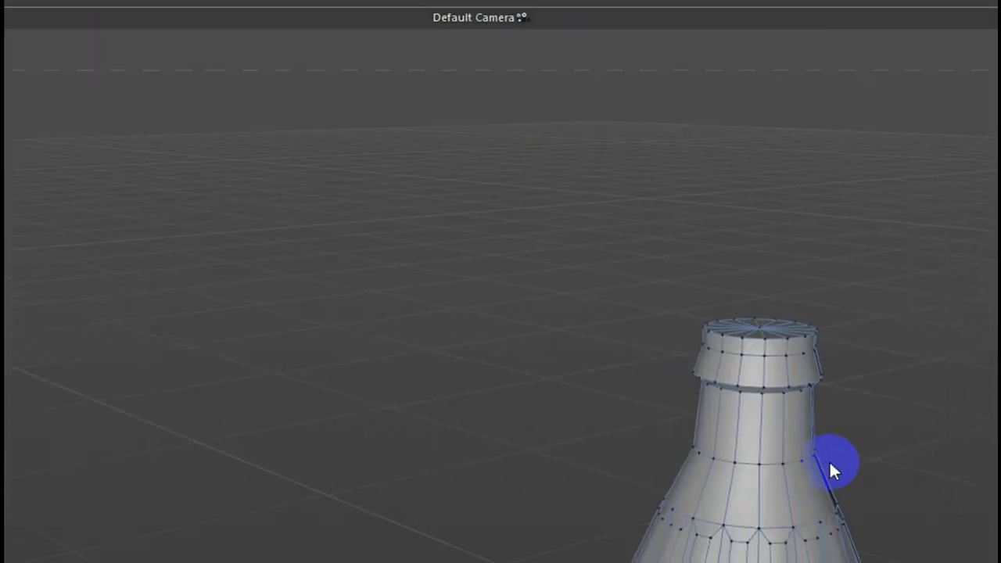
mouse_move(790, 432)
left_mouse_down("alt")
mouse_move(816, 455)
mouse_move(817, 421)
mouse_move(791, 420)
left_mouse_up("alt")
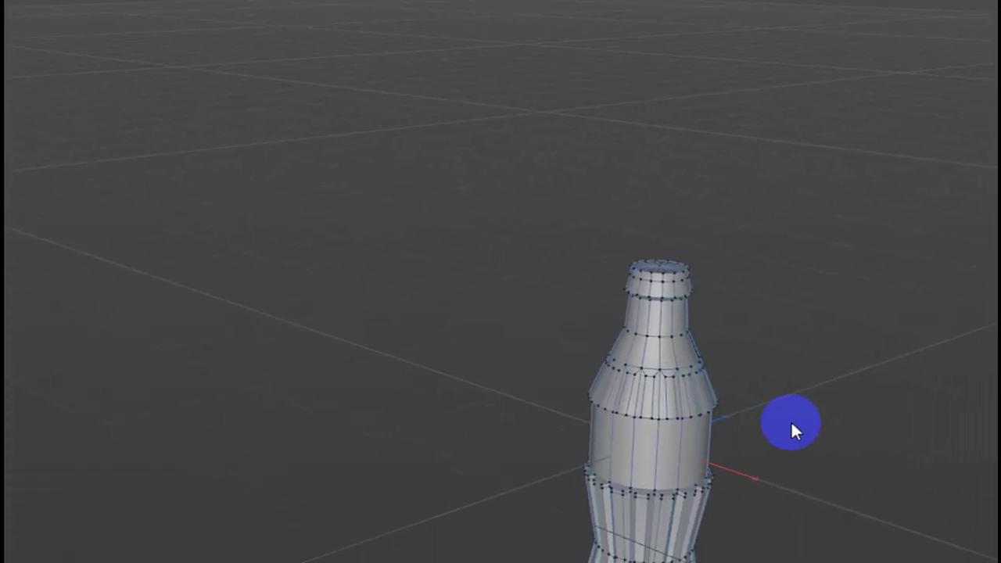
key("alt+z")
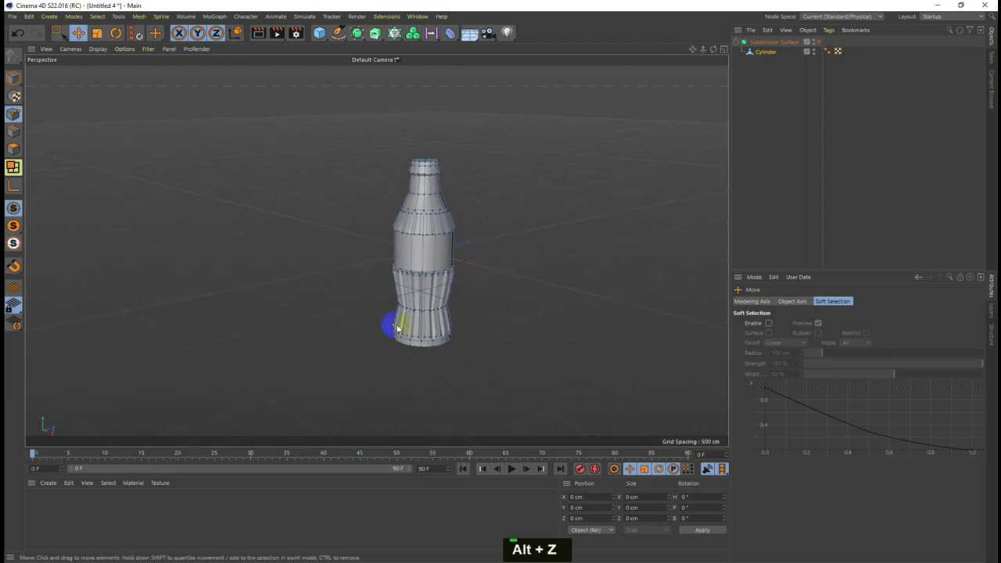
scroll(394, 326, "up", 2)
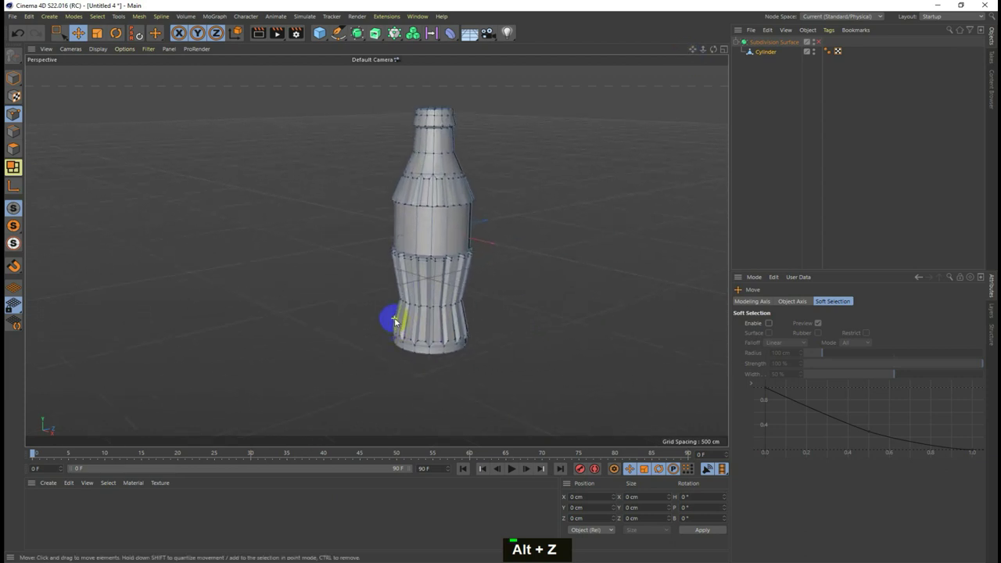
scroll(395, 323, "up", 2)
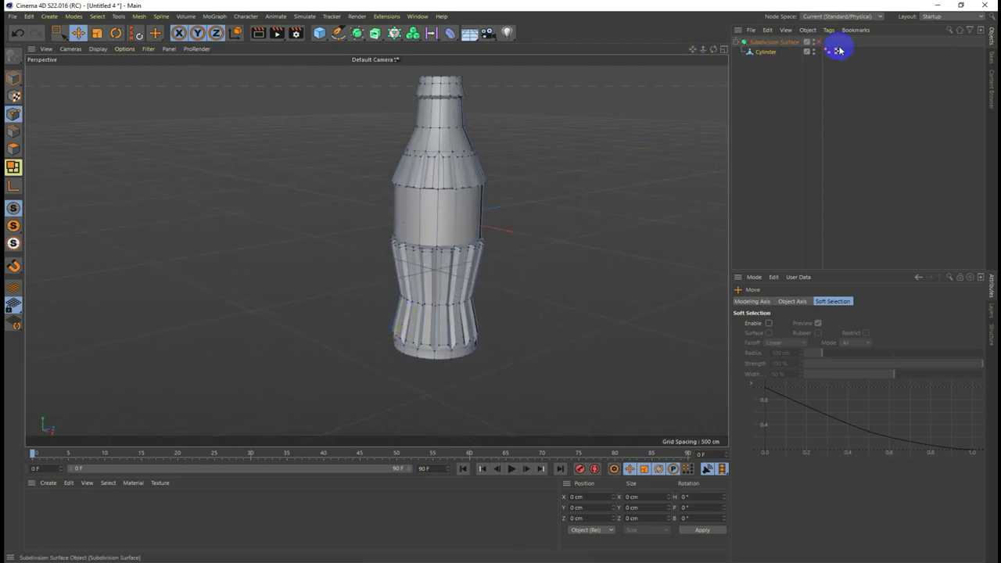
left_click(819, 43)
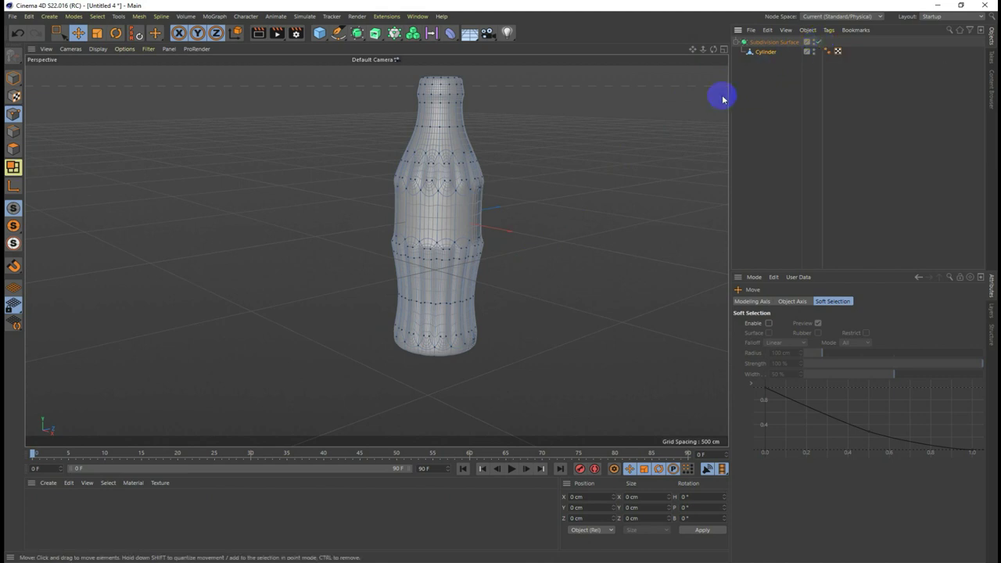
left_click(258, 34)
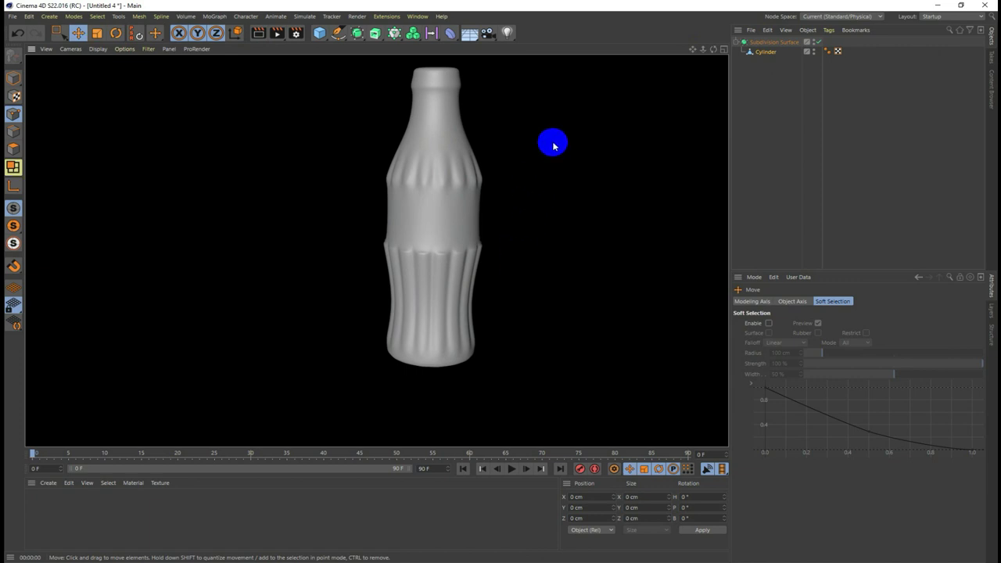
left_click(723, 52)
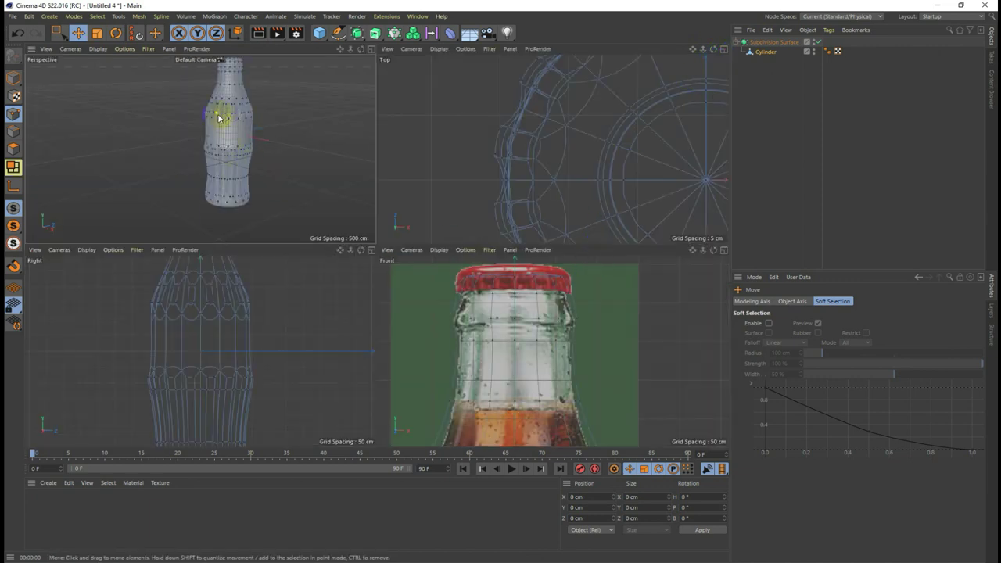
left_click(371, 48)
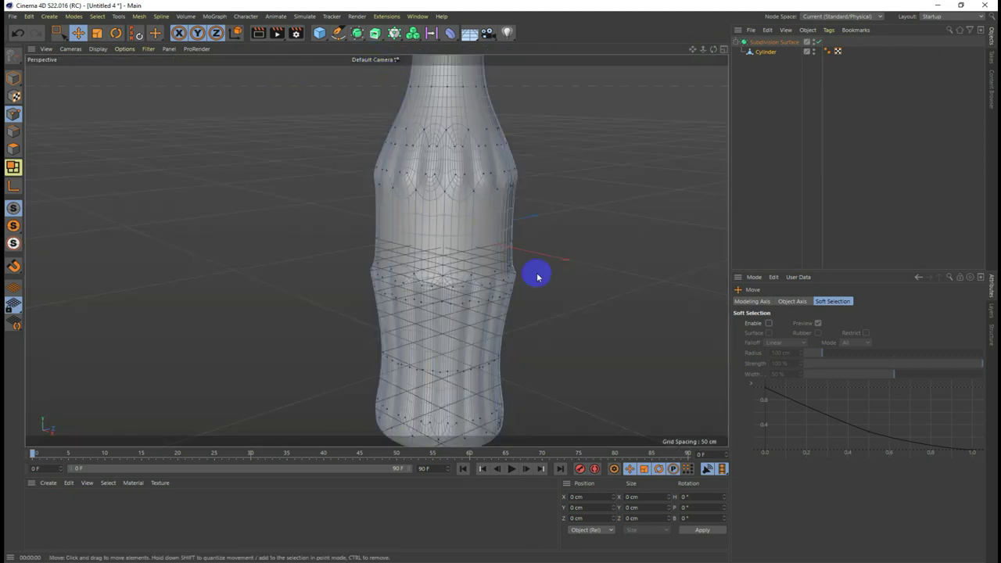
left_click(817, 42)
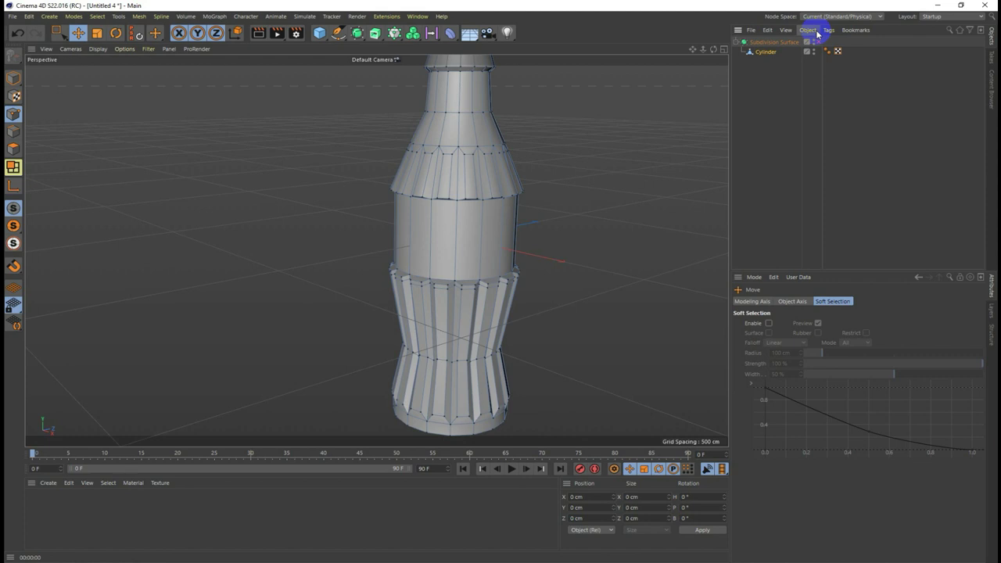
left_click(724, 49)
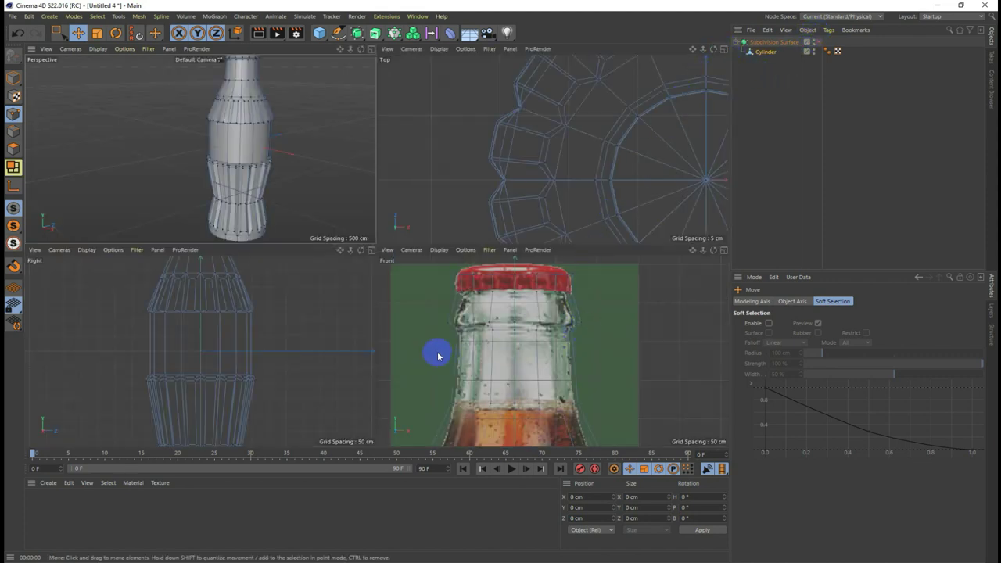
Step: Scale the 65 neck-top points down slightly to about 152 cm wide
left_click(59, 32)
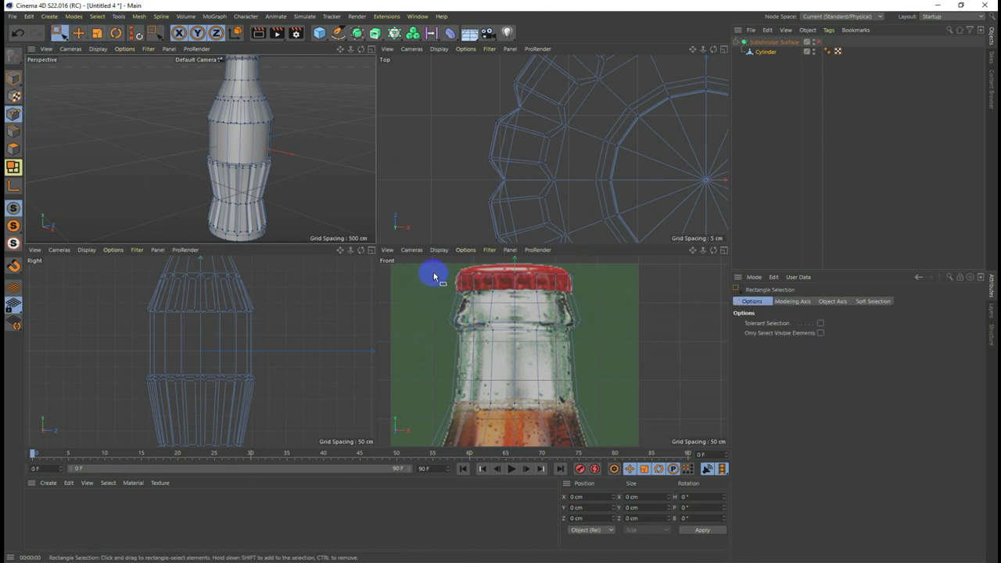
left_click_drag(431, 267, 614, 352)
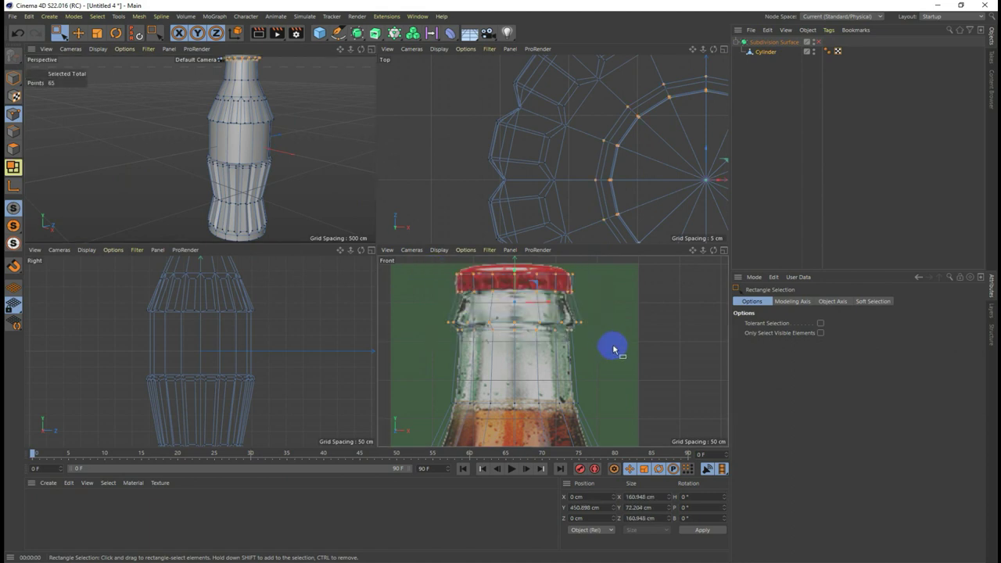
left_click(97, 33)
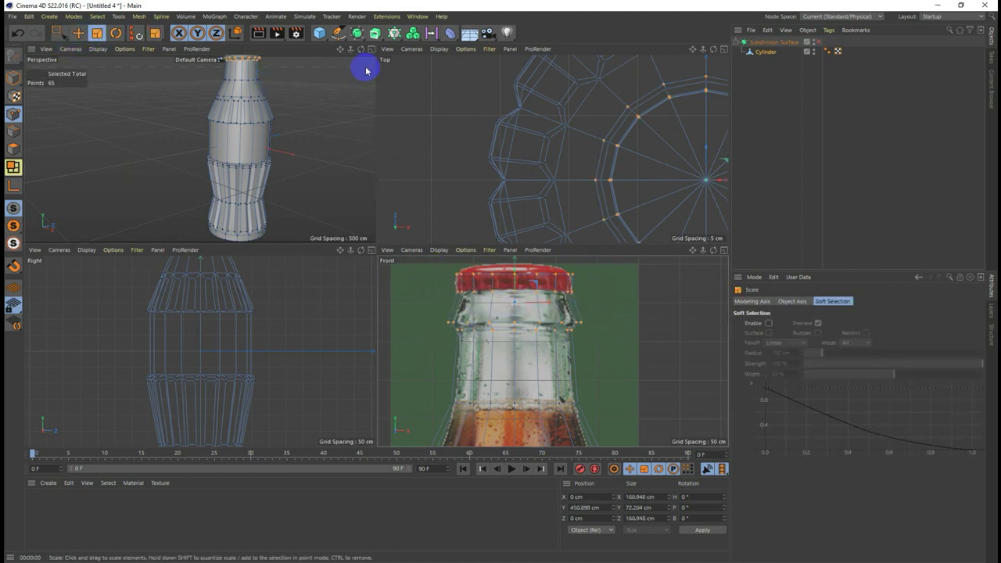
left_click_drag(341, 51, 375, 242)
scroll(376, 241, "up", 2)
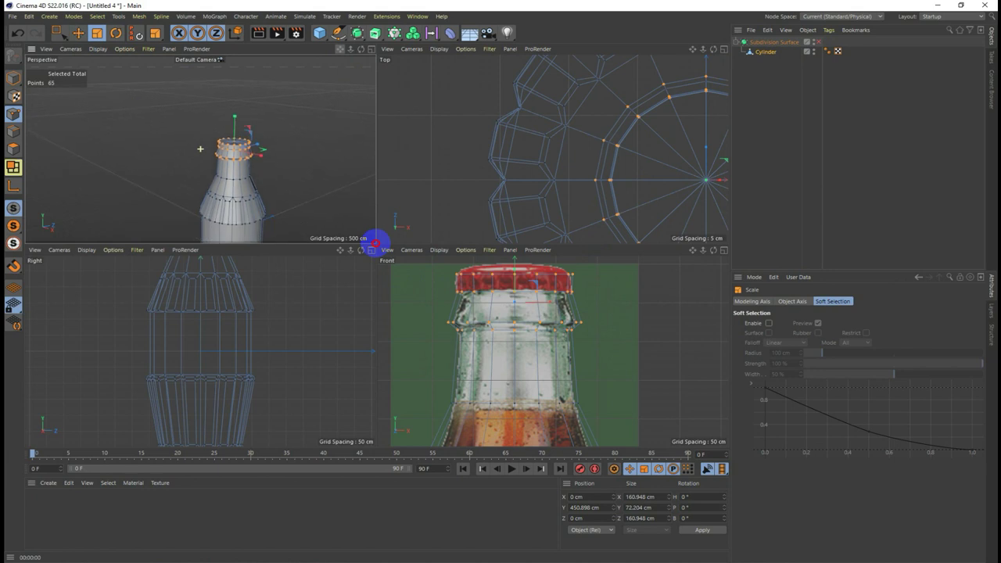
scroll(375, 242, "up", 1)
left_click_drag(297, 118, 290, 136)
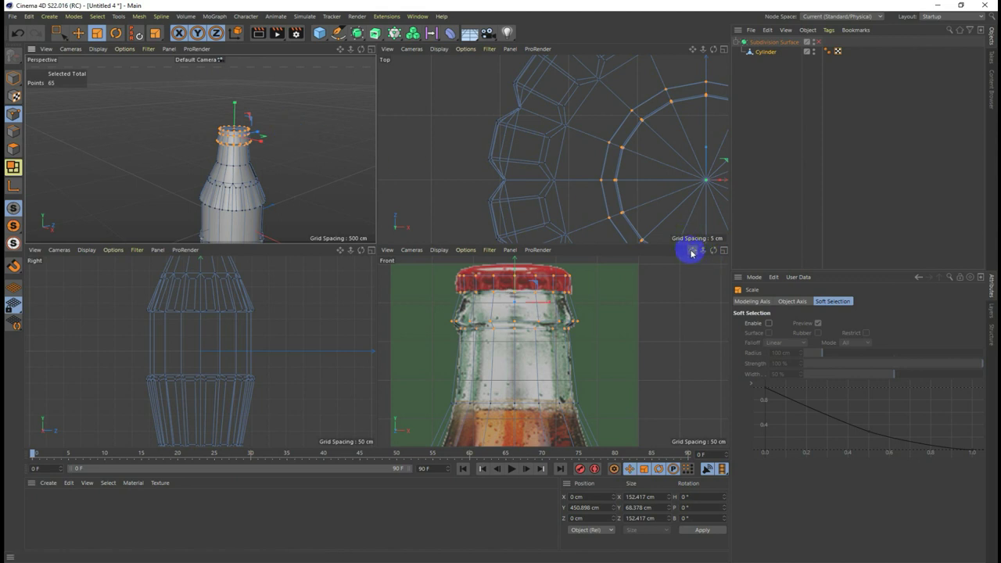
left_click_drag(693, 249, 500, 282)
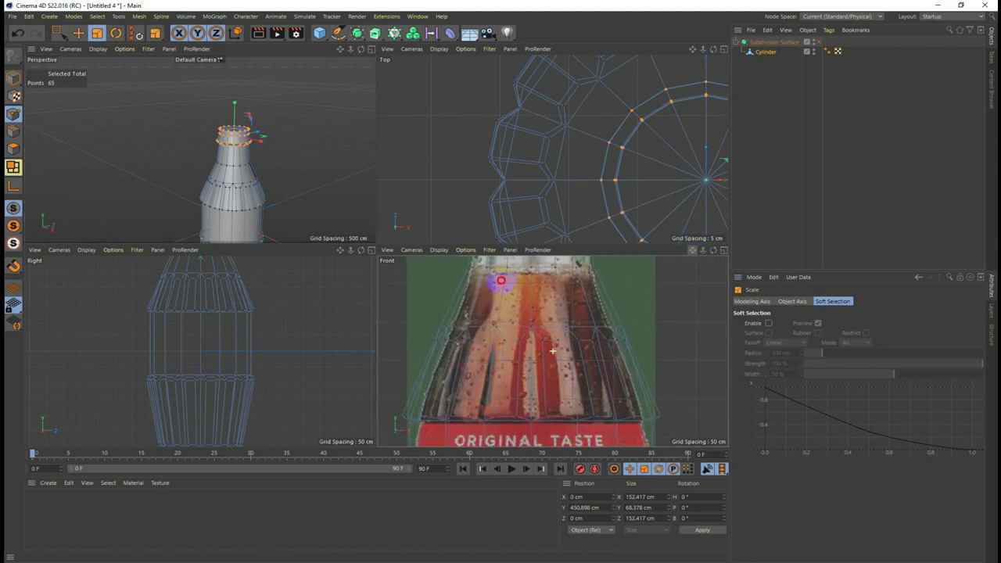
left_click(59, 33)
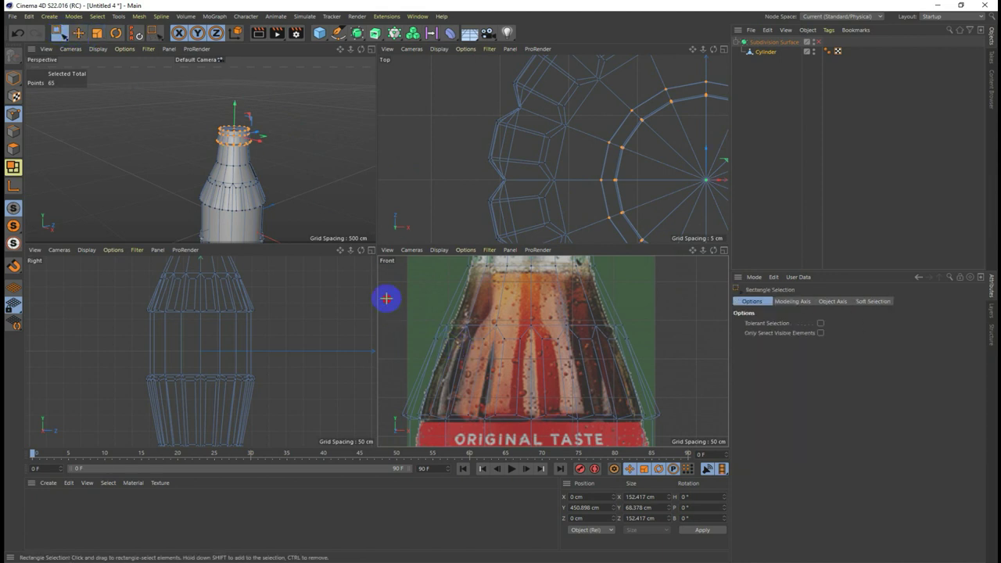
Step: Scale the shoulder point ring to about 96% and move it slightly down
left_click_drag(386, 298, 682, 439)
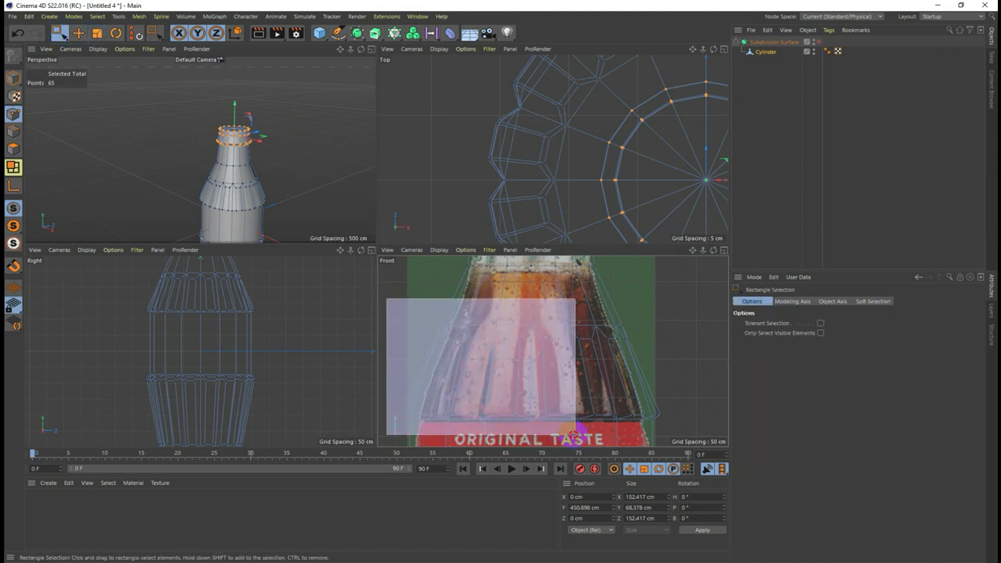
left_click(97, 33)
left_click_drag(327, 175, 310, 182)
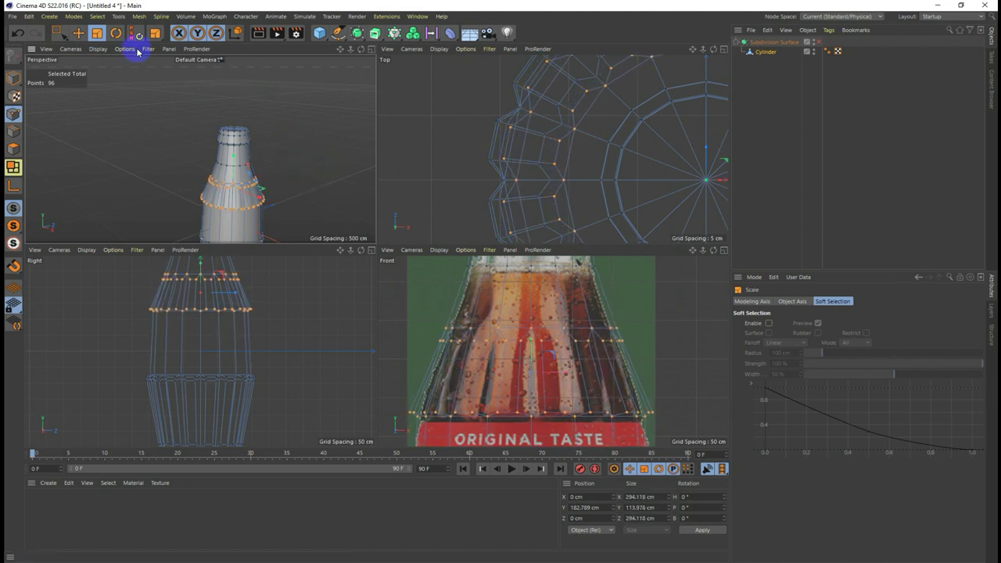
left_click(78, 33)
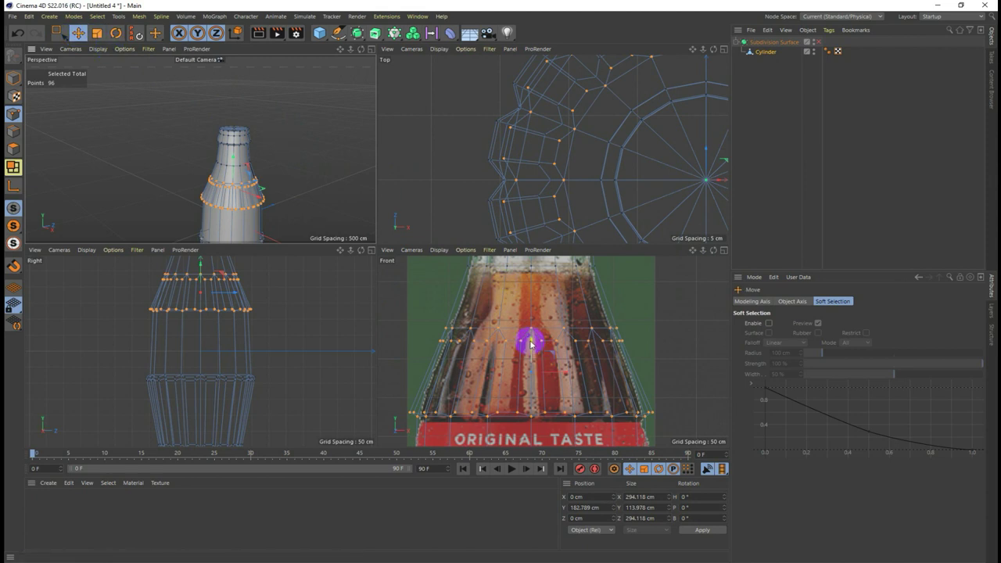
left_click_drag(529, 341, 531, 346)
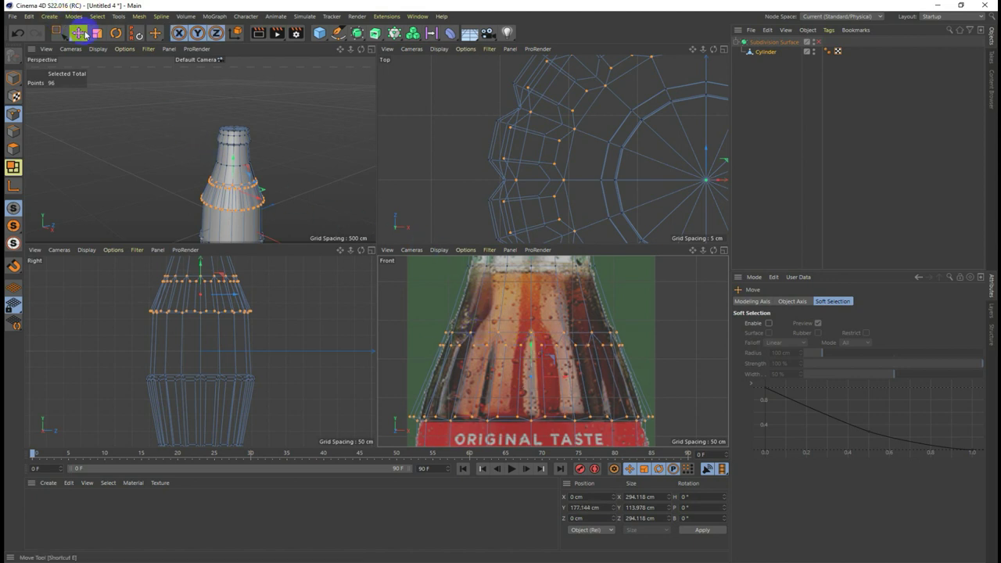
left_click(397, 306)
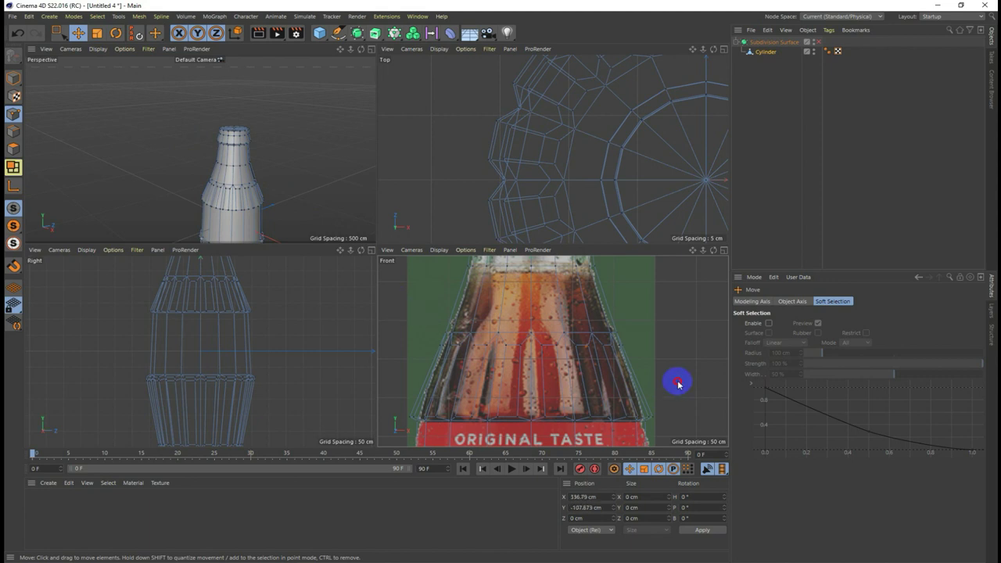
Step: Select the 16-point ring on the upper slope and scale it to about 97%
left_click(59, 32)
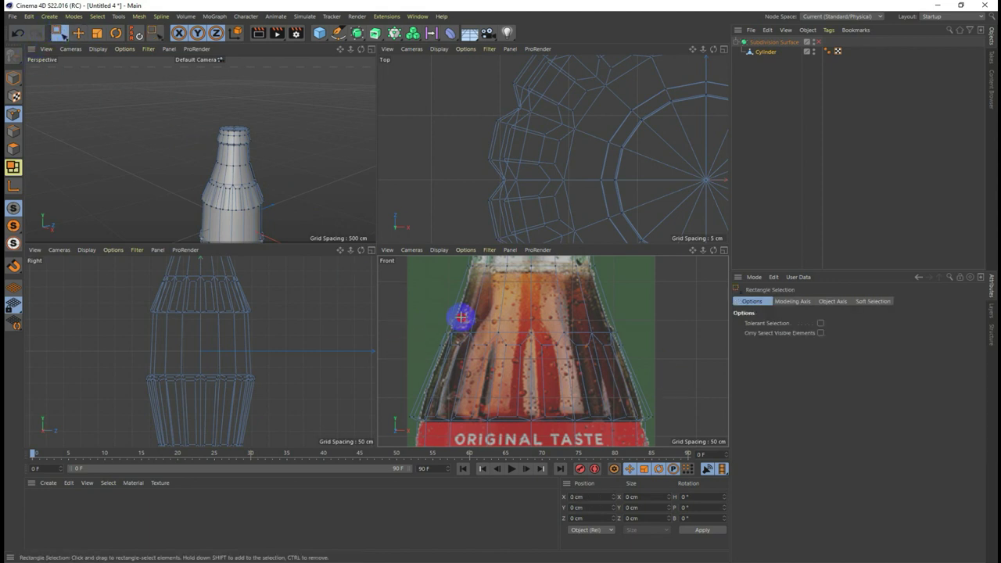
left_click_drag(408, 302, 683, 372)
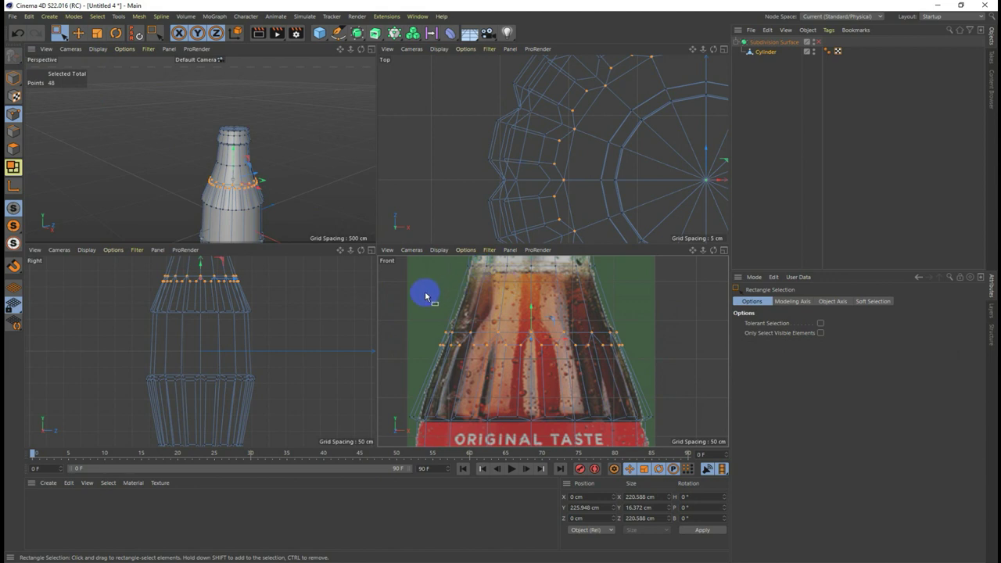
left_click_drag(413, 296, 649, 336)
left_click(97, 33)
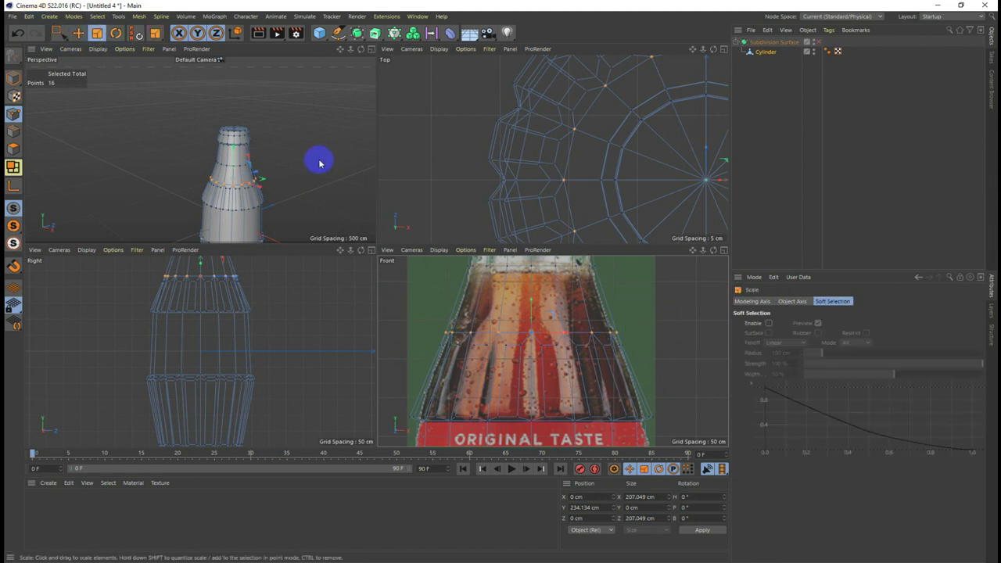
left_click_drag(315, 161, 306, 167)
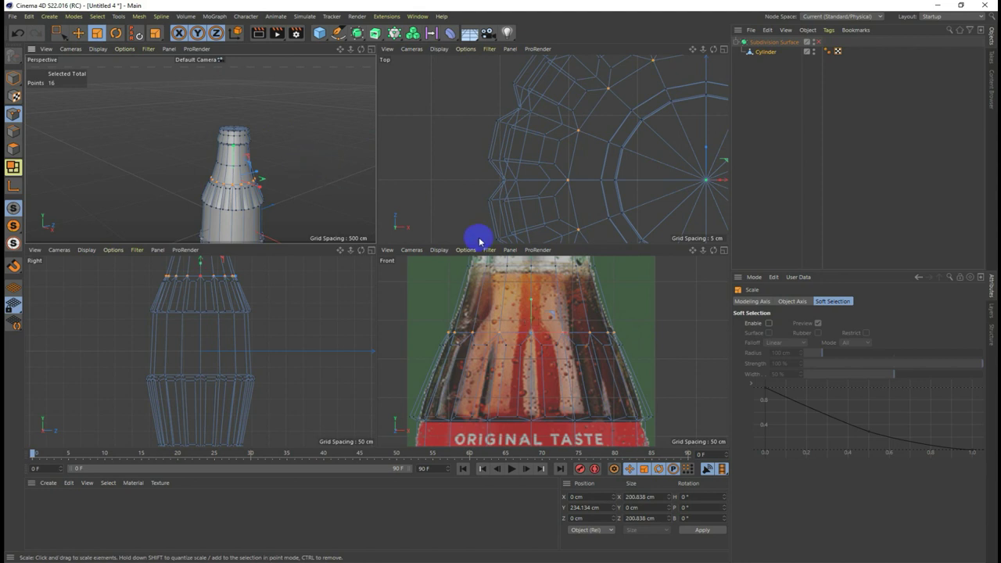
scroll(592, 313, "down", 2)
scroll(592, 316, "down", 2)
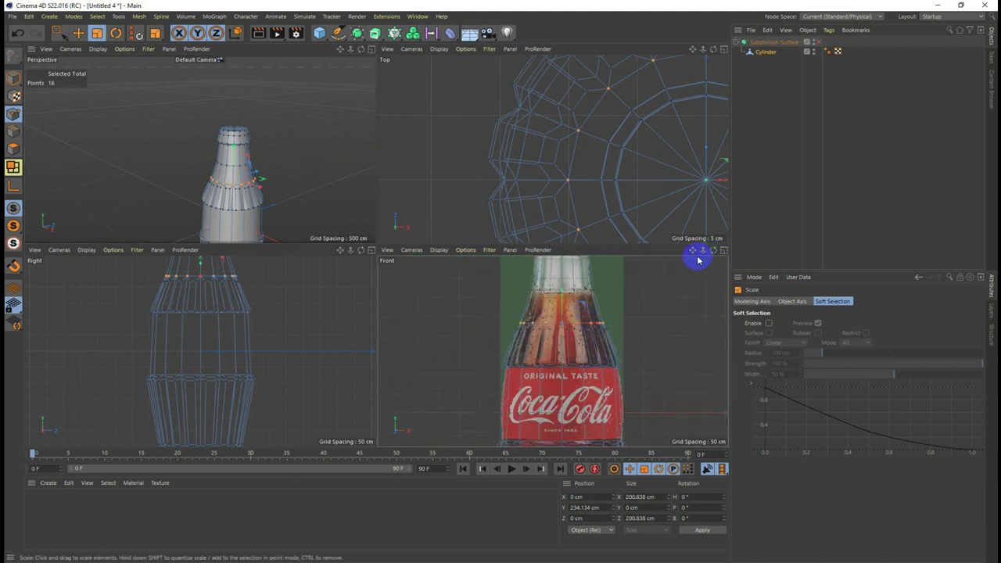
Step: Scale the 96-point ring at the label's lower edge to about 96%, then view the base
left_click_drag(692, 250, 552, 351)
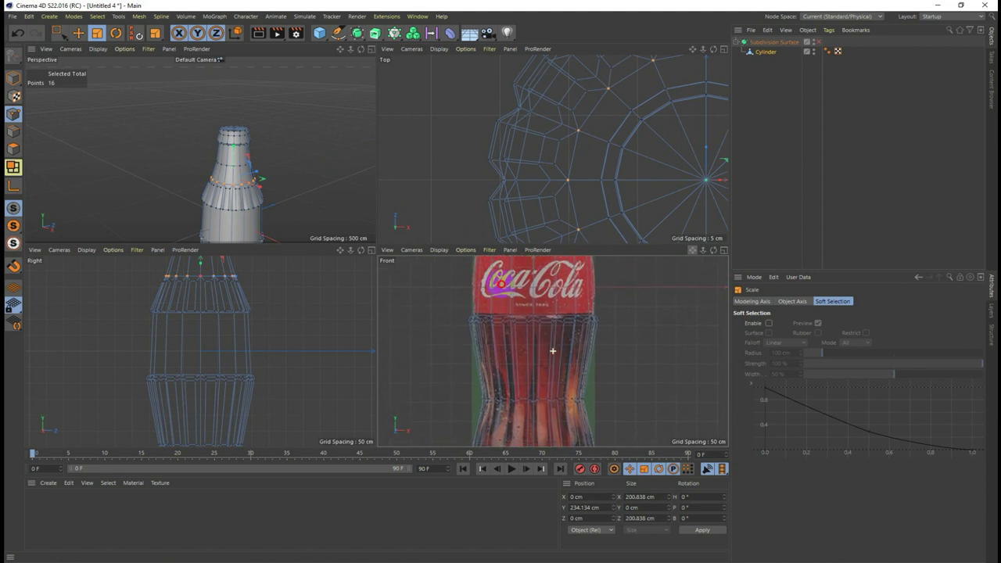
left_click(442, 299)
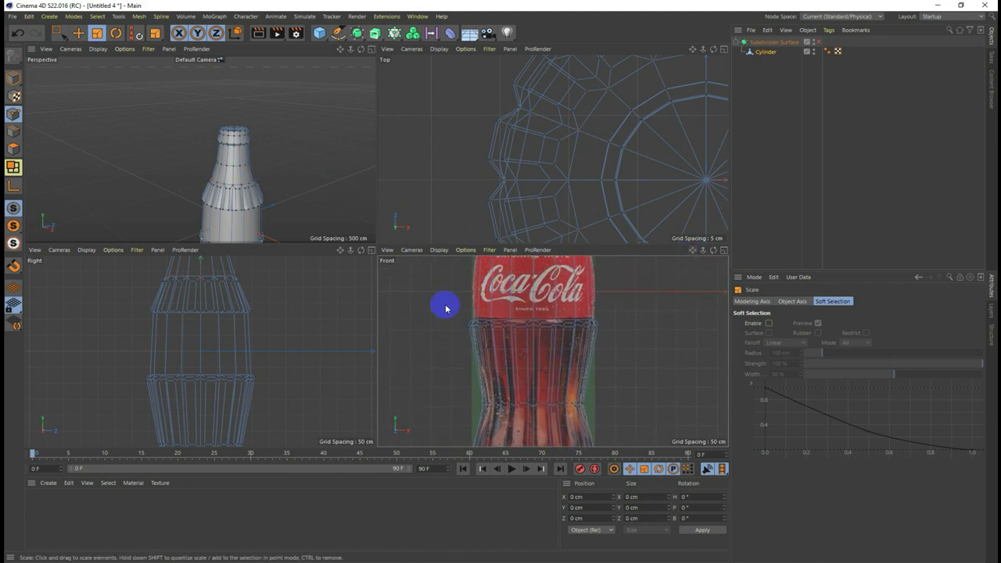
key("0")
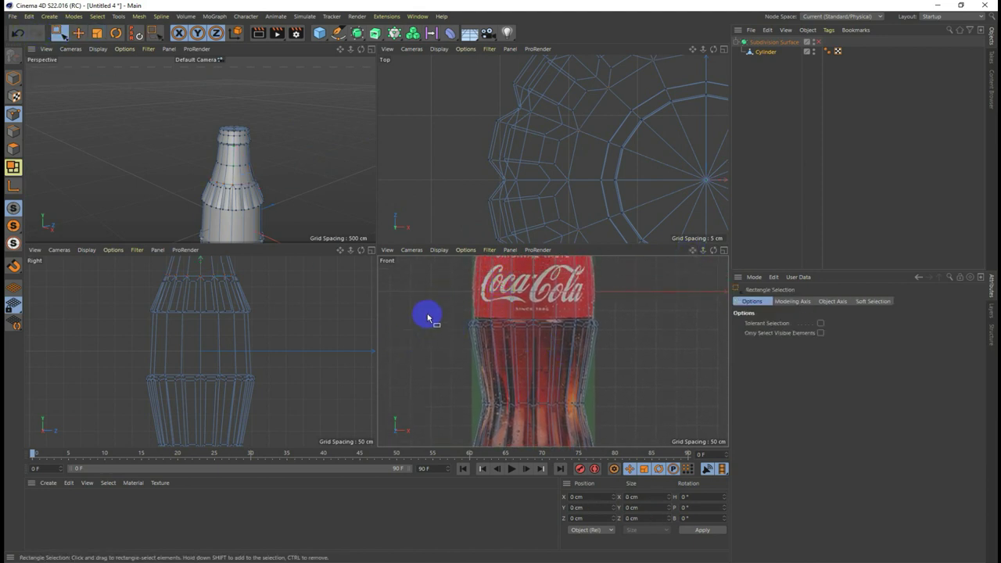
left_click_drag(439, 307, 630, 370)
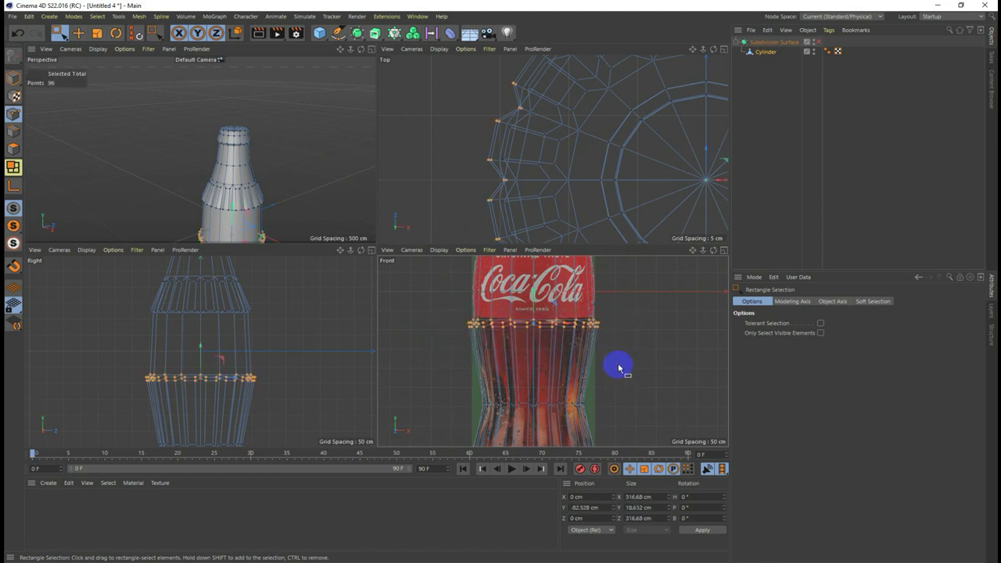
left_click(98, 33)
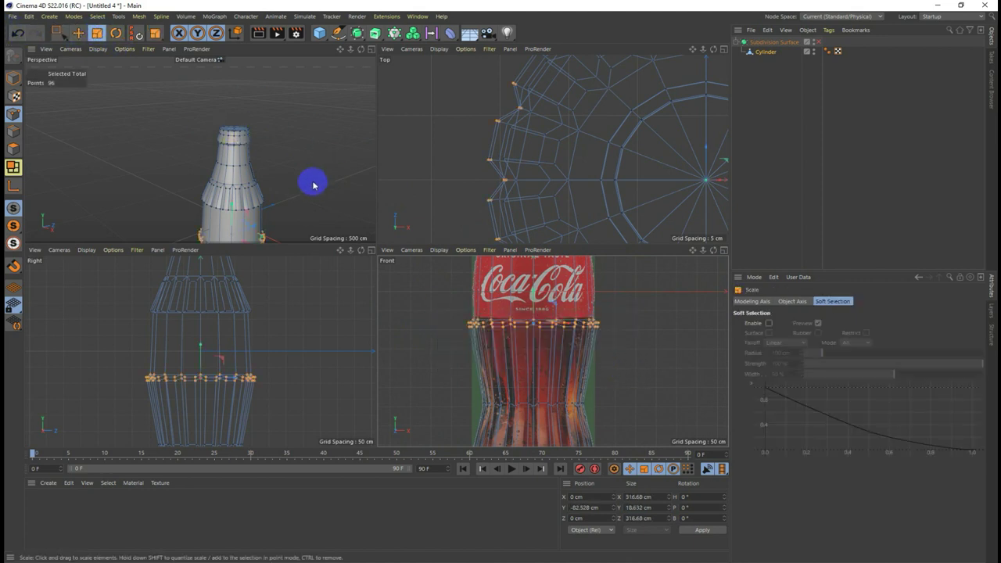
middle_click_drag(374, 241, 368, 178, "alt")
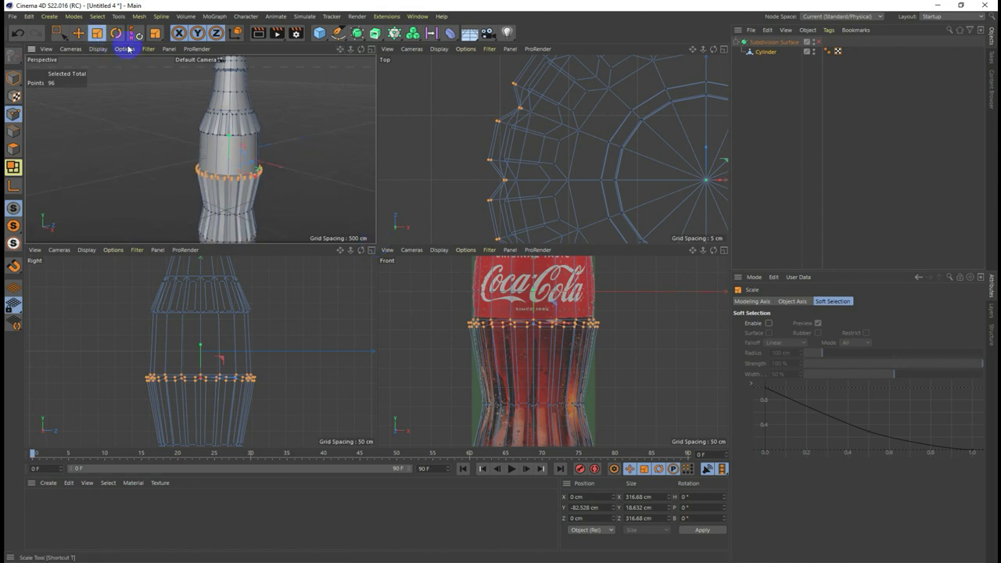
left_click_drag(315, 144, 306, 158)
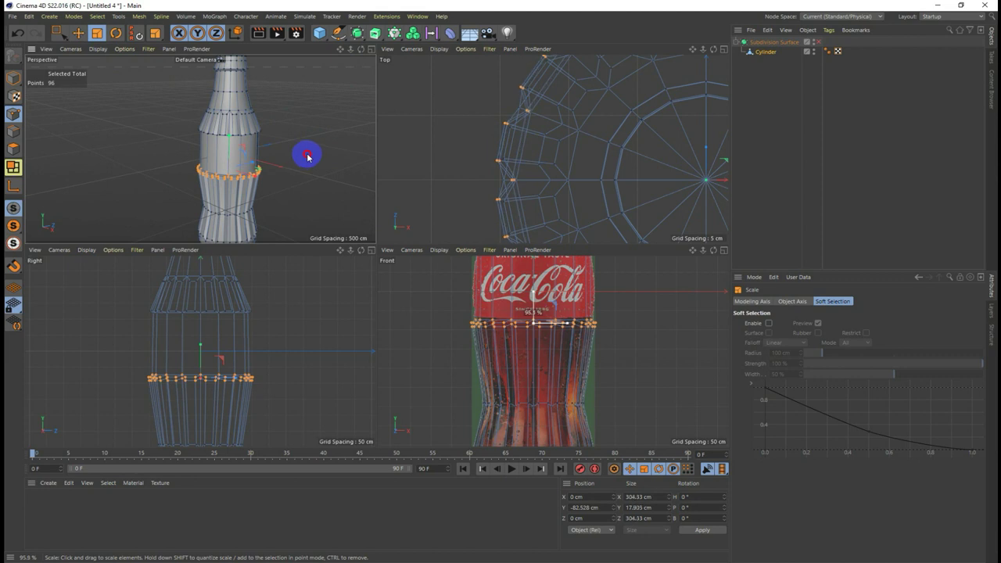
left_click(693, 243)
left_click_drag(693, 251, 505, 282)
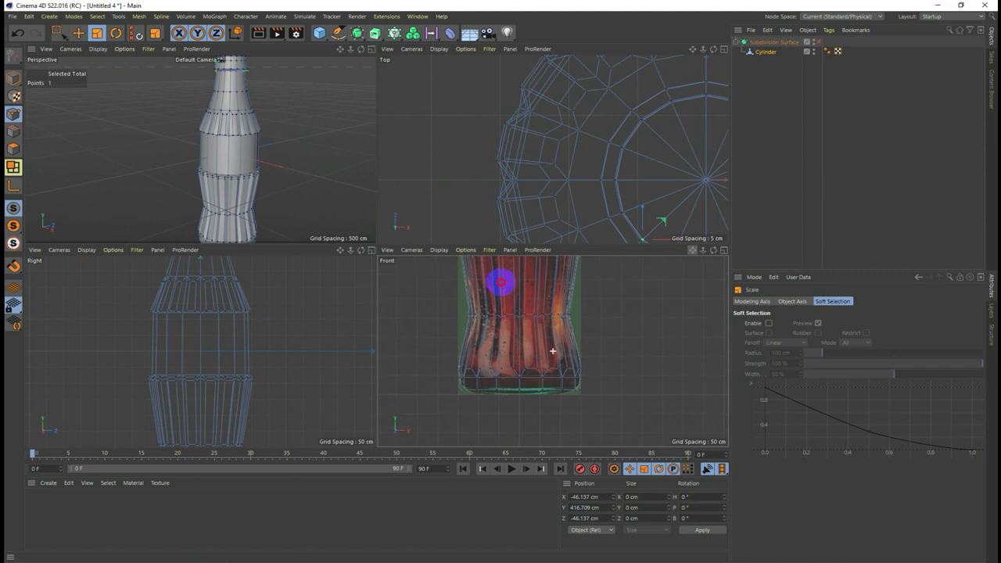
left_click(439, 306)
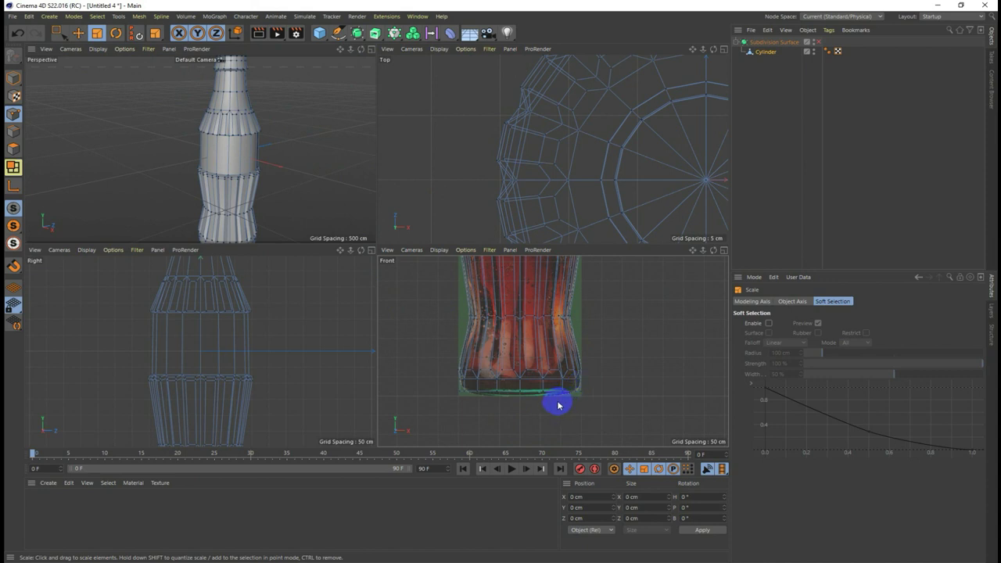
scroll(511, 415, "up", 1)
scroll(507, 408, "up", 1)
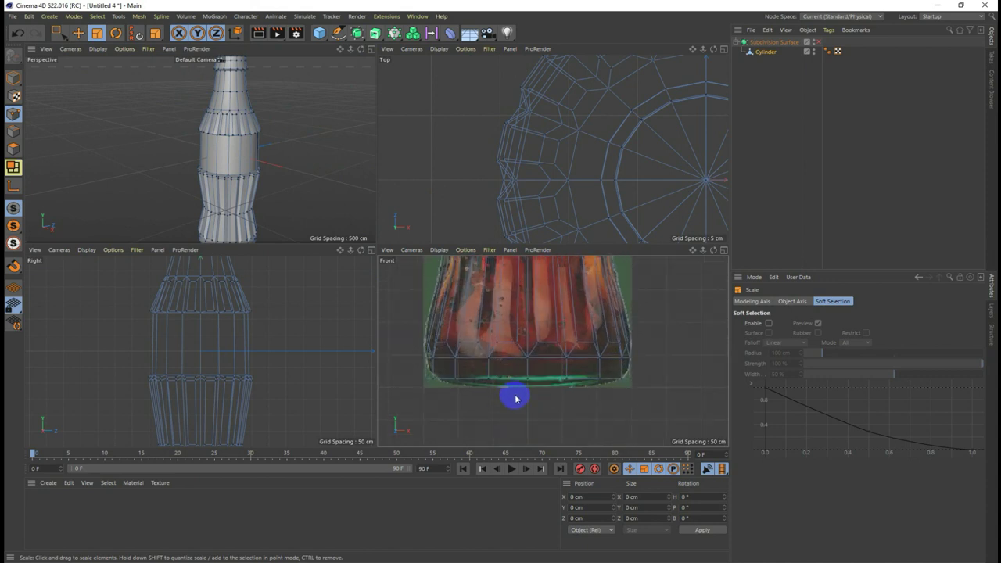
Step: Maximize the Perspective view and orbit and zoom onto the bottle's triangular-fan base
left_click(371, 51)
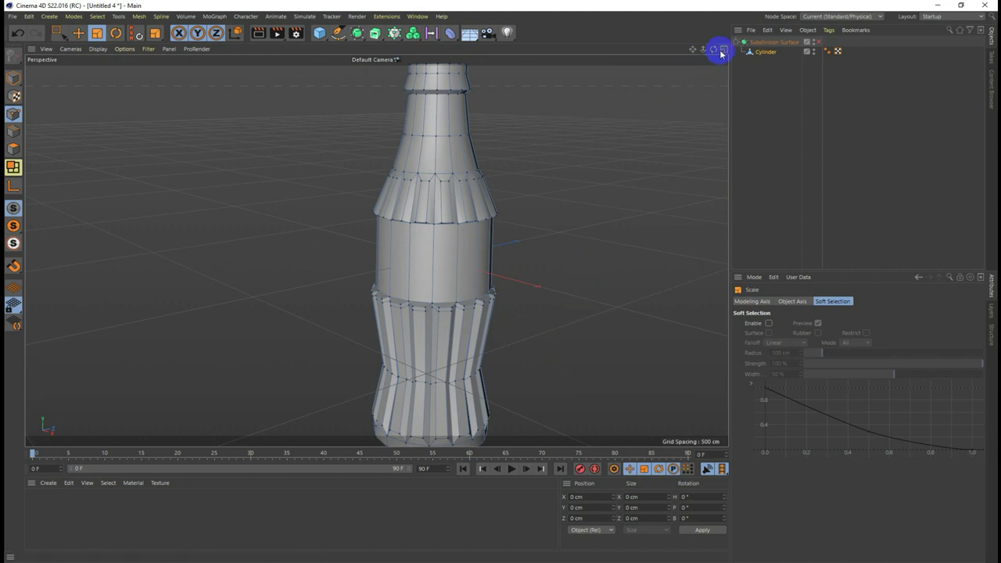
left_click_drag(692, 51, 500, 279)
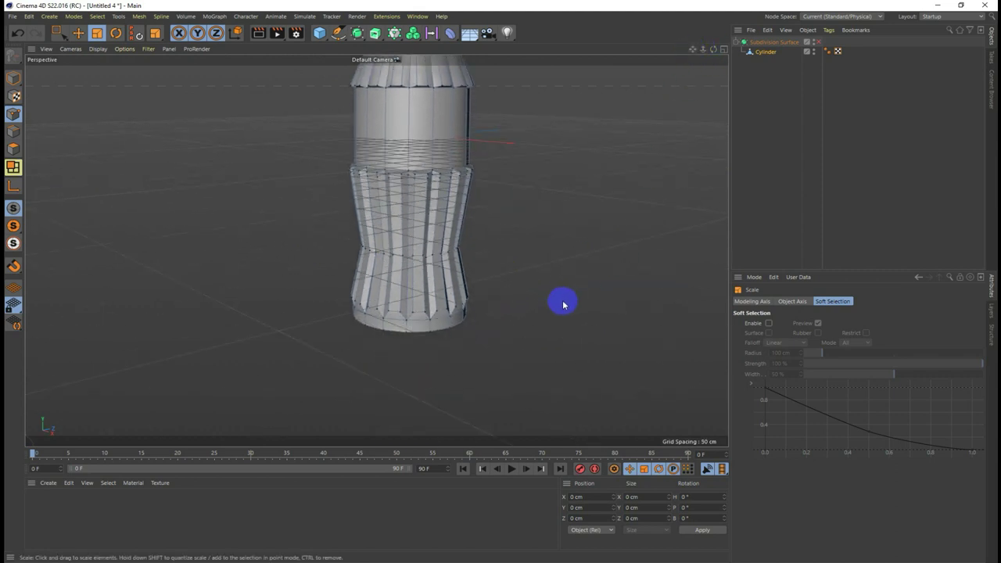
mouse_move(713, 49)
left_mouse_down()
mouse_move(500, 281)
mouse_move(675, 84)
left_mouse_up()
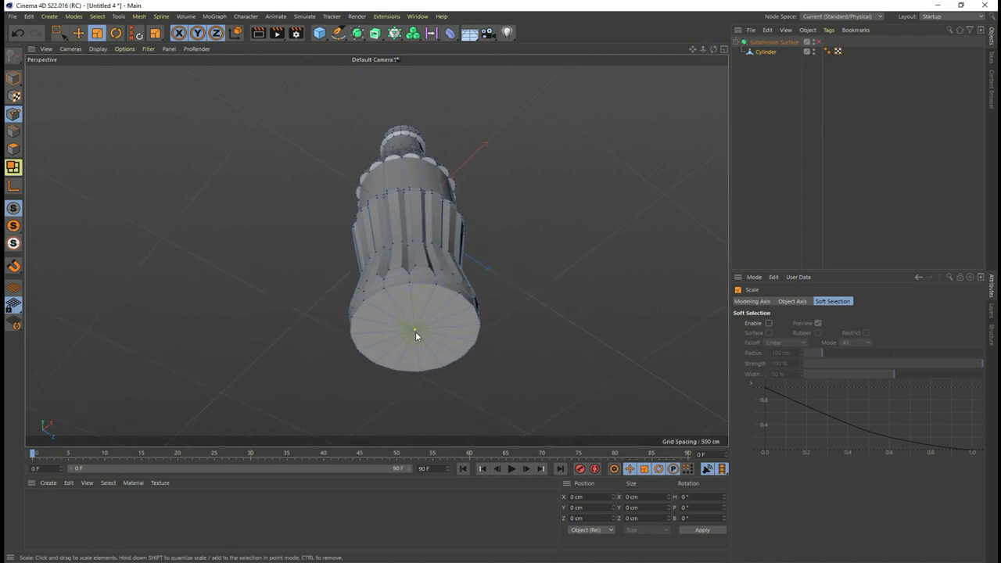
scroll(416, 334, "up", 2)
scroll(420, 335, "up", 2)
scroll(423, 334, "up", 2)
scroll(426, 334, "up", 2)
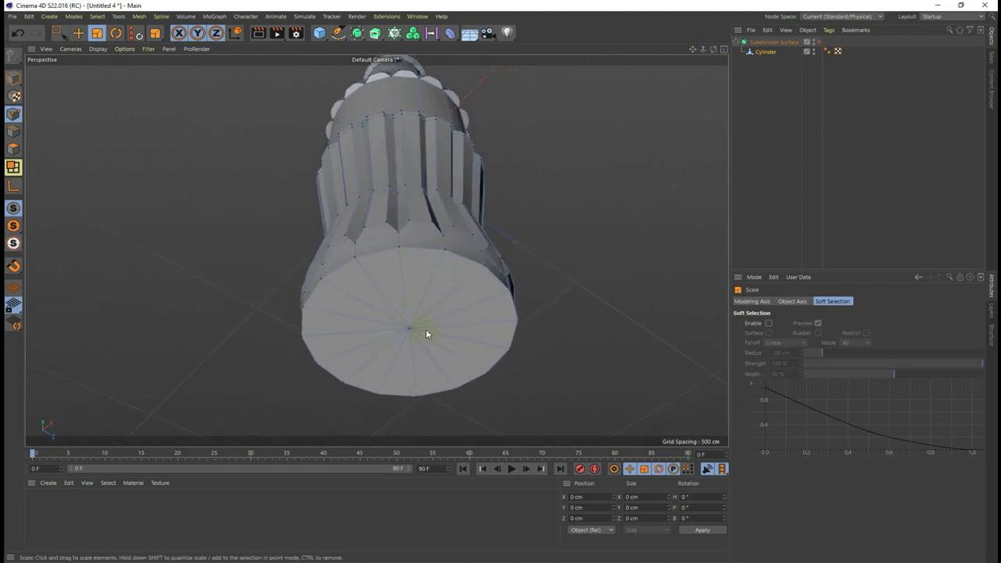
Step: Switch to Polygons mode and bring up the selection tool flyout
left_click(390, 266)
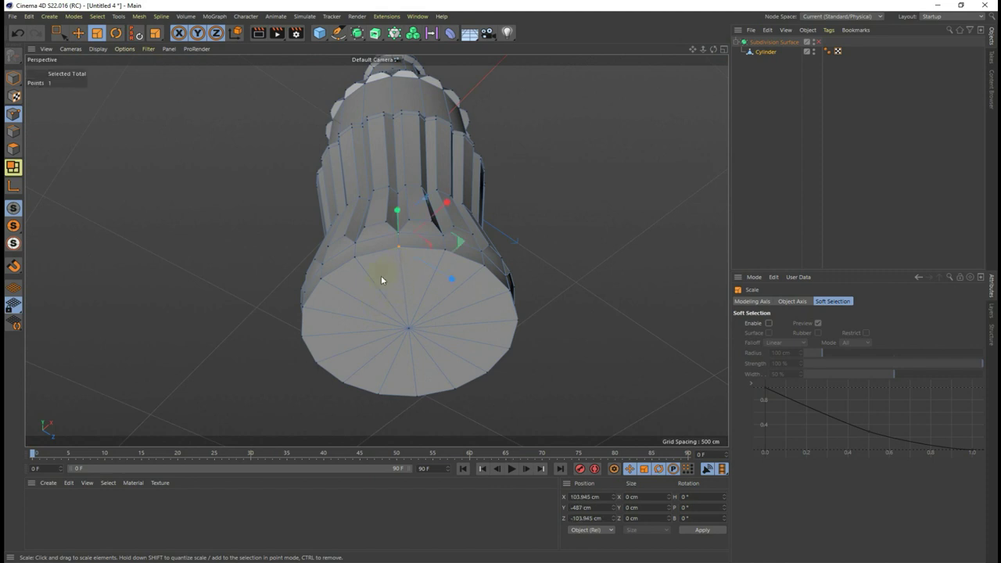
left_click(14, 149)
left_click(370, 294)
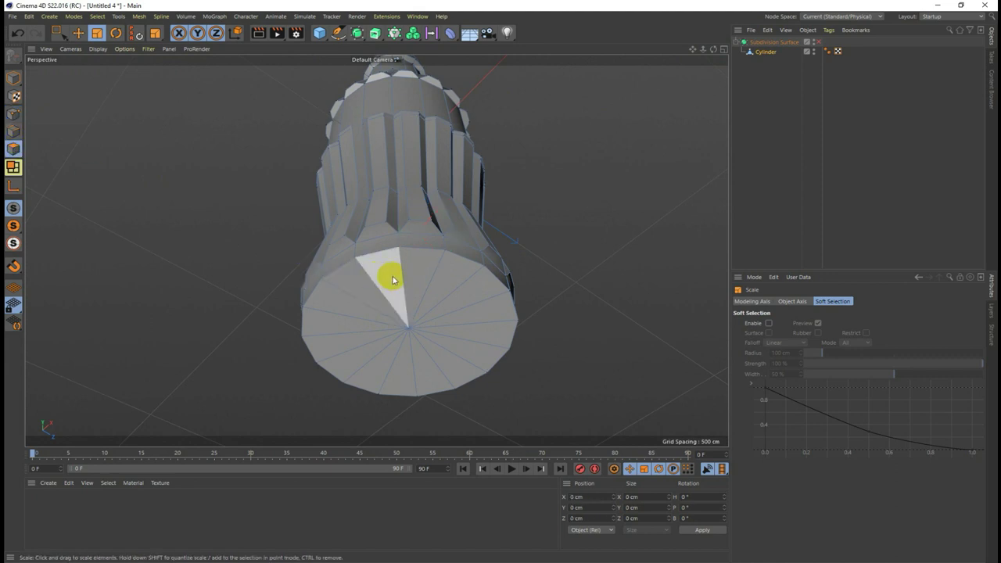
left_click(311, 224)
left_click(61, 35)
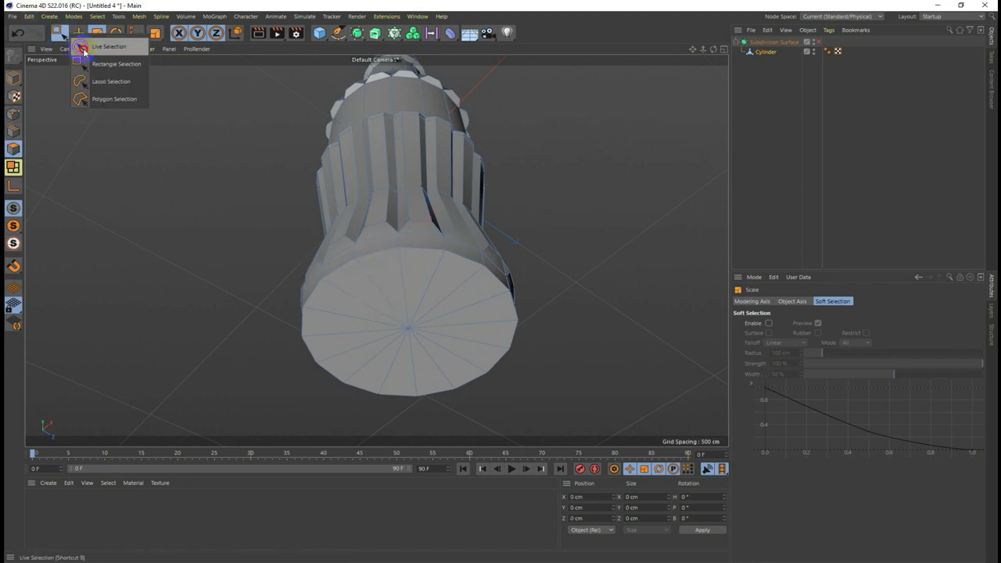
Step: Live-select all 16 triangular faces of the bottom cap and open the Mesh context menu
left_click(84, 53)
mouse_move(348, 304)
left_mouse_down()
mouse_move(479, 321)
mouse_move(419, 371)
left_mouse_up()
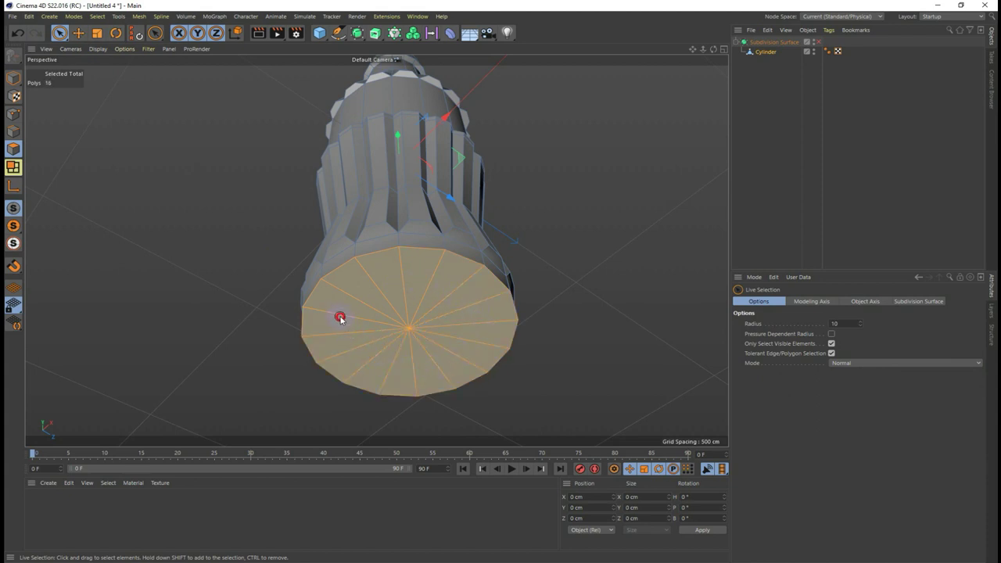
left_click_drag(339, 318, 364, 331)
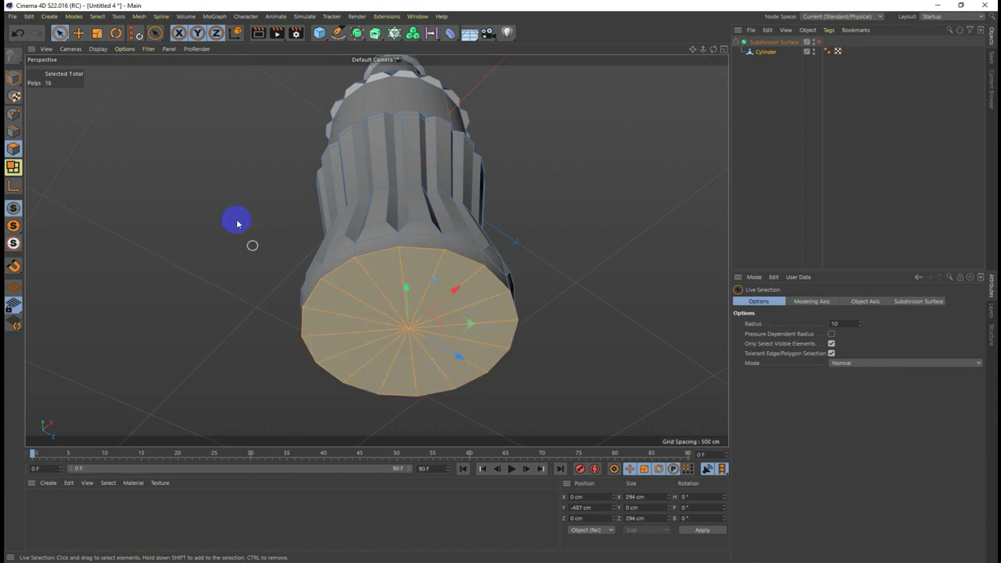
right_click(344, 310)
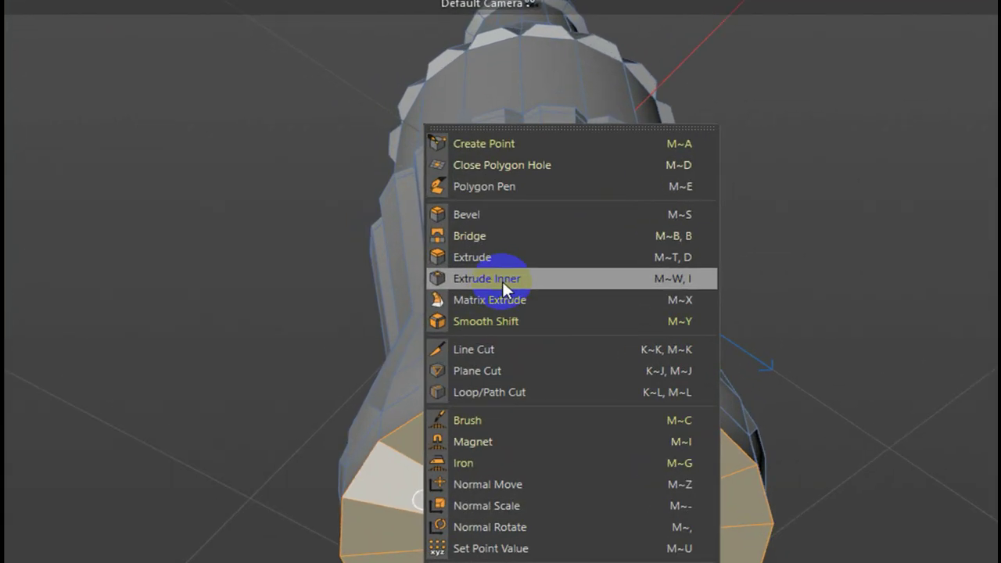
Step: Extrude Inner the bottom cap into an inner ring and raise it up into the bottle along Y
left_click(381, 202)
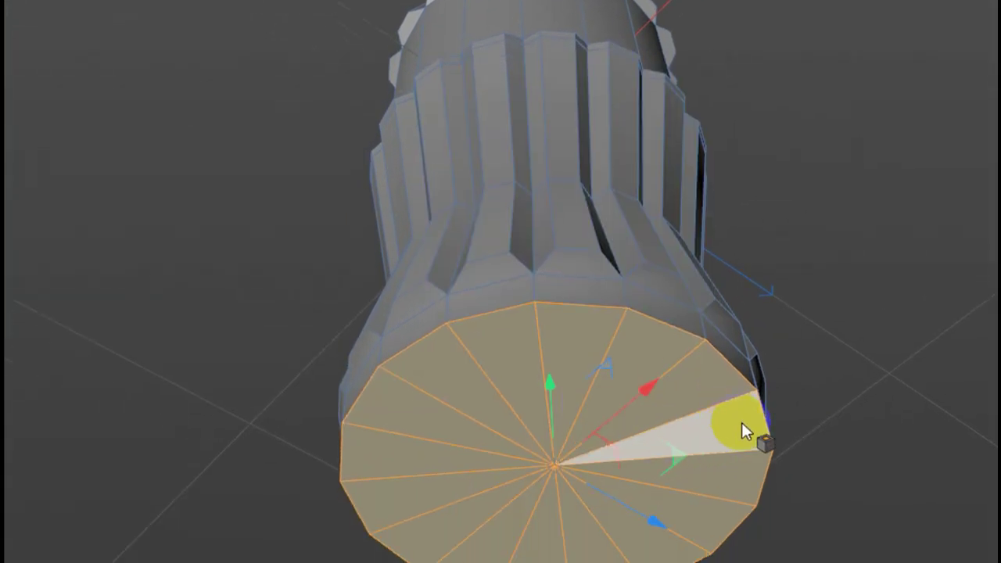
left_click_drag(822, 394, 654, 373)
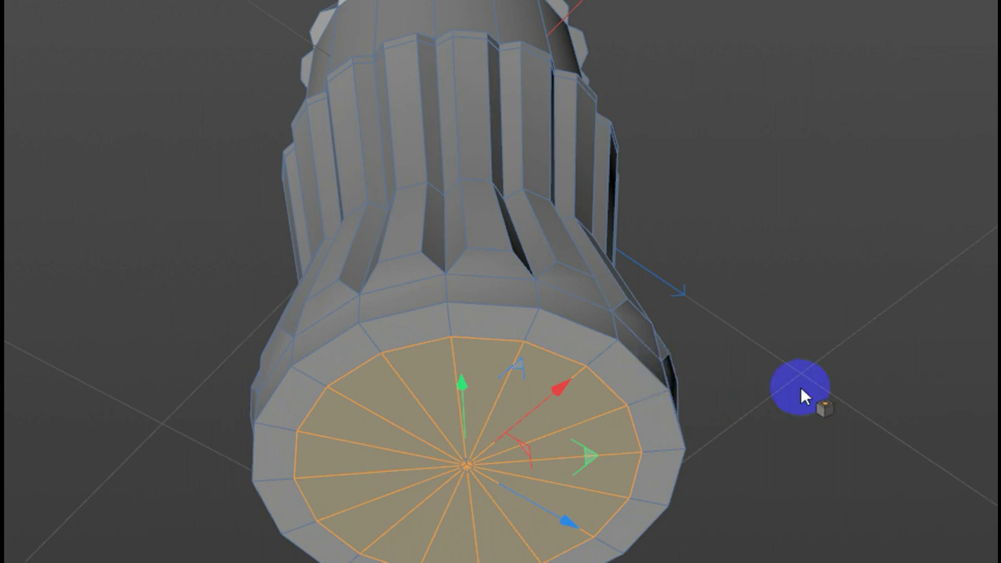
left_click_drag(756, 298, 742, 358, "alt")
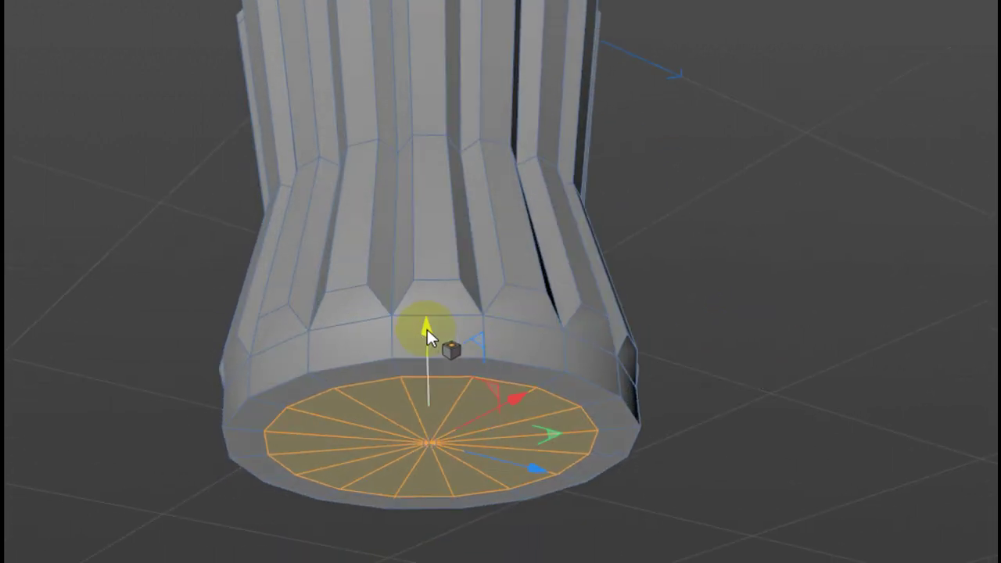
mouse_move(427, 329)
left_mouse_down()
mouse_move(432, 310)
mouse_move(427, 321)
left_mouse_up()
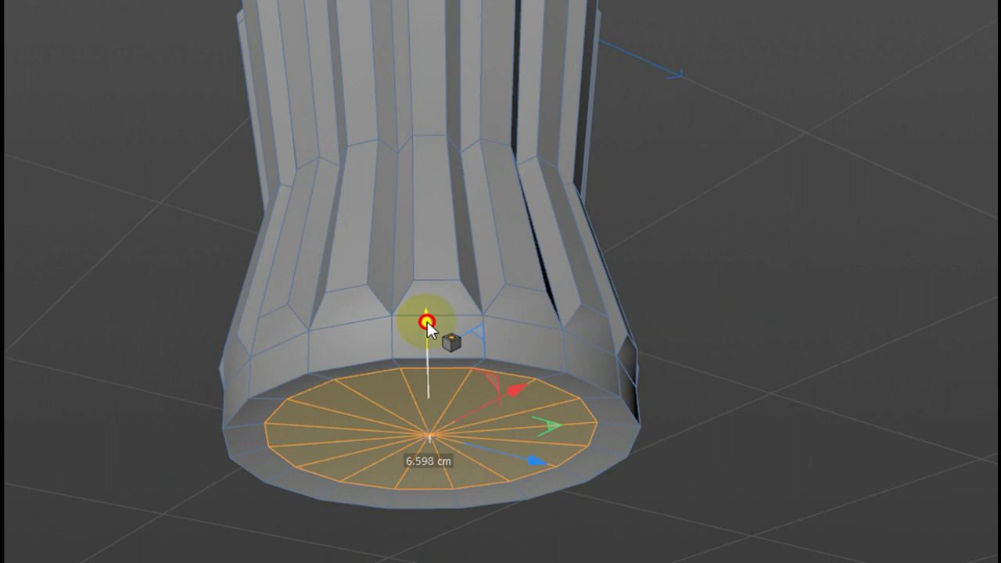
left_click_drag(427, 322, 434, 317)
mouse_move(434, 317)
middle_mouse_down()
mouse_move(768, 411)
mouse_move(749, 396)
mouse_move(745, 359)
middle_mouse_up()
Step: Inset the base cap again, shrink the new centre disc, and raise it into the bottle
left_click_drag(508, 377, 513, 402)
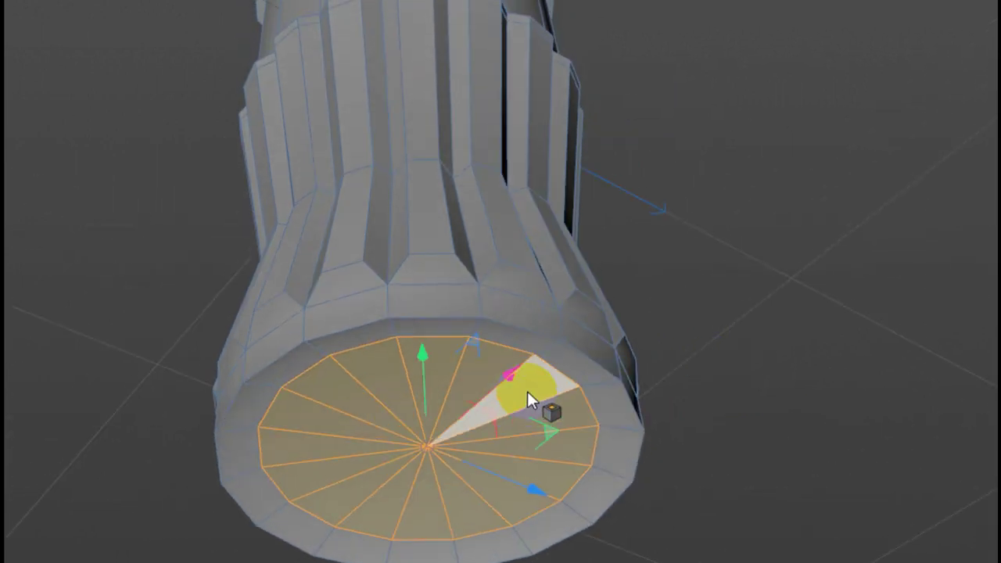
middle_click_drag(764, 351, 602, 372)
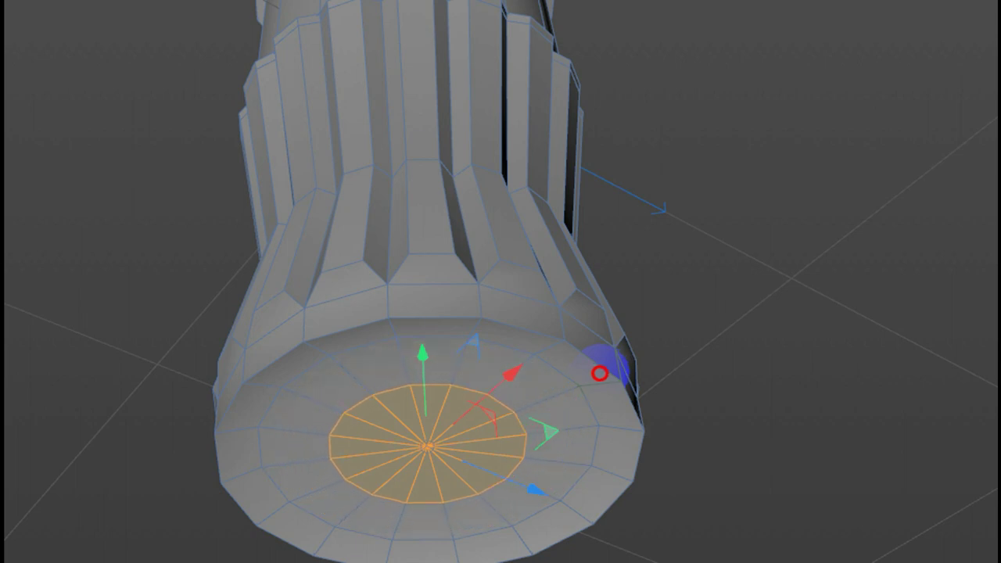
middle_click_drag(756, 352, 737, 411)
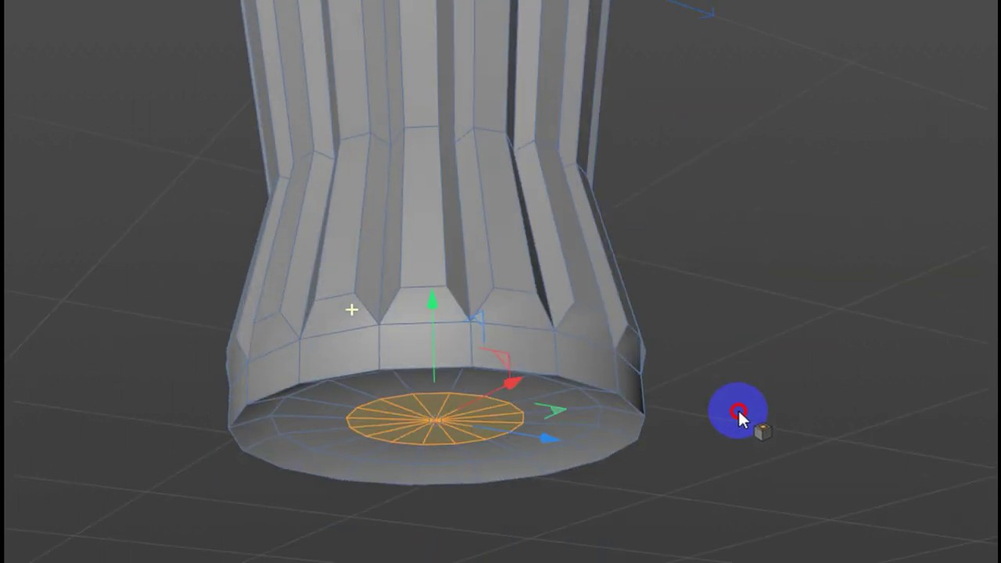
left_click_drag(430, 301, 431, 291)
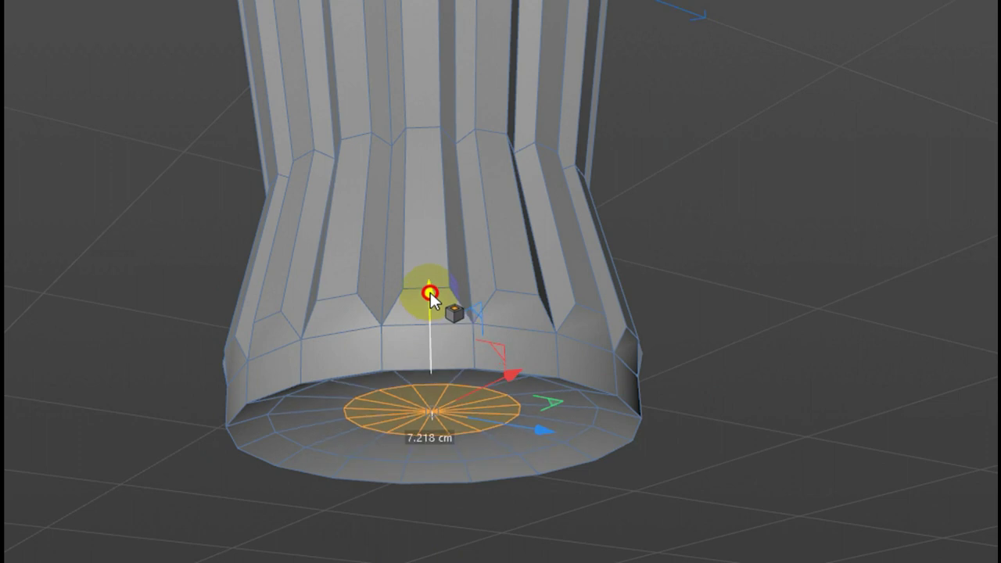
Step: Paint-select polygons along the base rim, then clear the selection
mouse_move(736, 369)
middle_mouse_down()
mouse_move(631, 419)
mouse_move(675, 363)
mouse_move(671, 285)
mouse_move(668, 308)
middle_mouse_up()
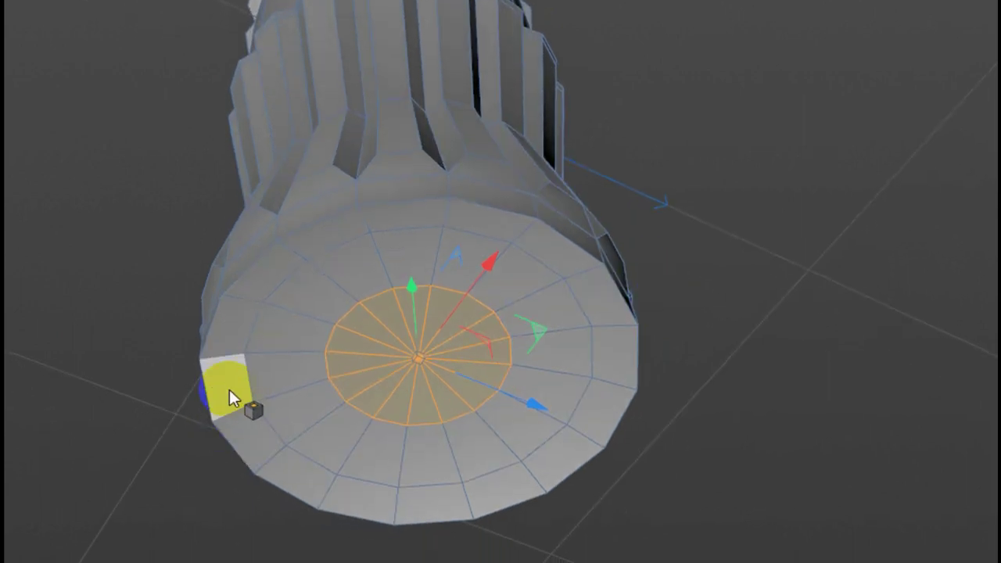
mouse_move(229, 384)
middle_mouse_down()
mouse_move(107, 148)
mouse_move(133, 39)
middle_mouse_up()
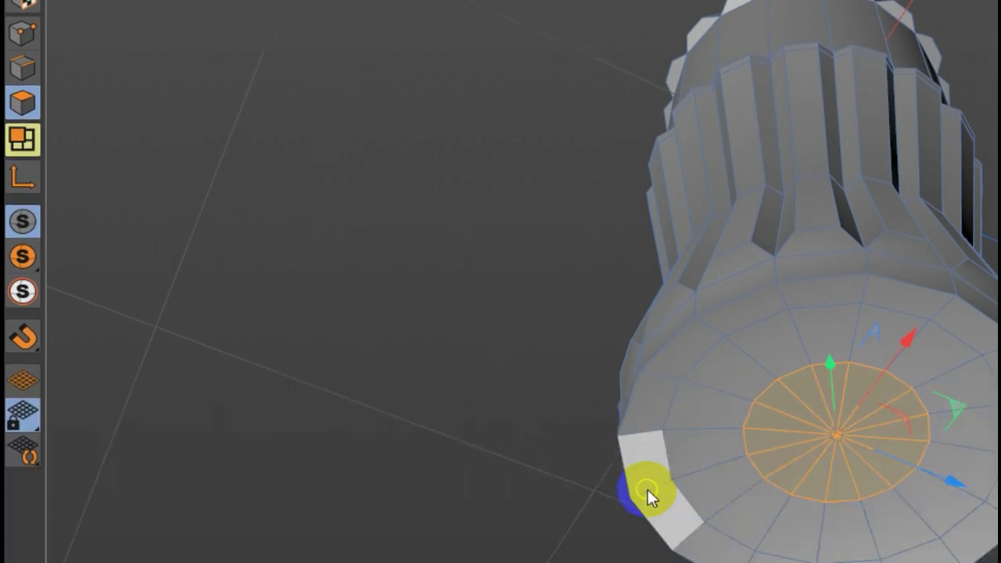
left_click(655, 428)
left_click_drag(654, 422, 695, 319)
left_click_drag(596, 447, 538, 414)
Step: Paint-select a strip of base rim polygons, then select a single rim polygon
mouse_move(636, 395)
left_mouse_down()
mouse_move(742, 242)
mouse_move(811, 226)
mouse_move(788, 230)
left_mouse_up()
mouse_move(893, 291)
middle_mouse_down()
mouse_move(811, 380)
mouse_move(719, 422)
middle_mouse_up()
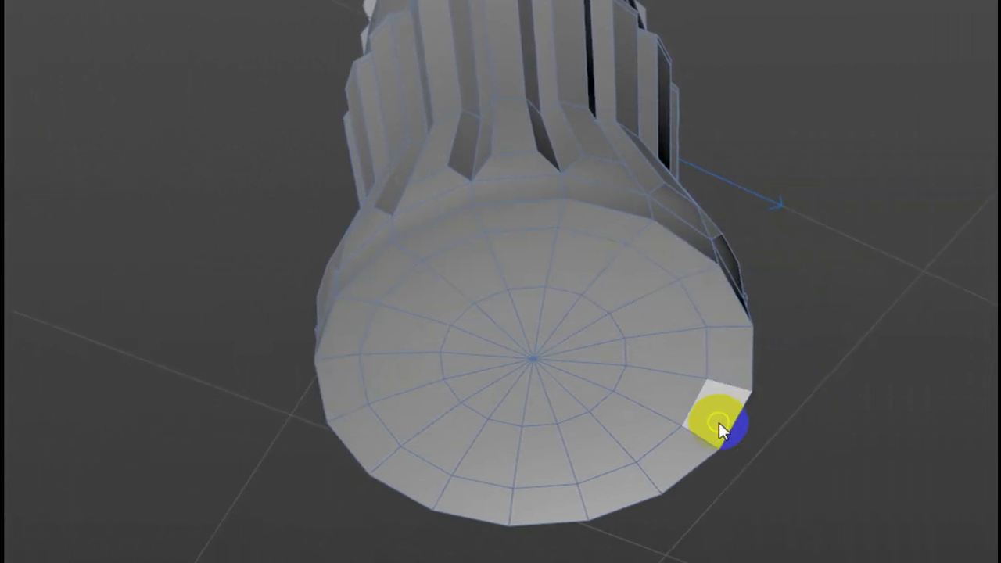
left_click(715, 417)
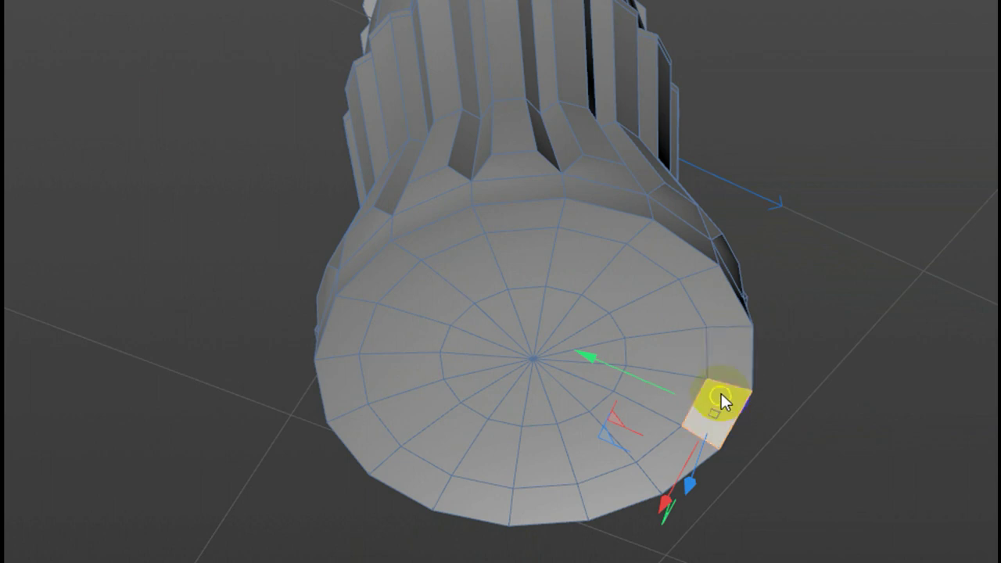
middle_click_drag(718, 398, 342, 122)
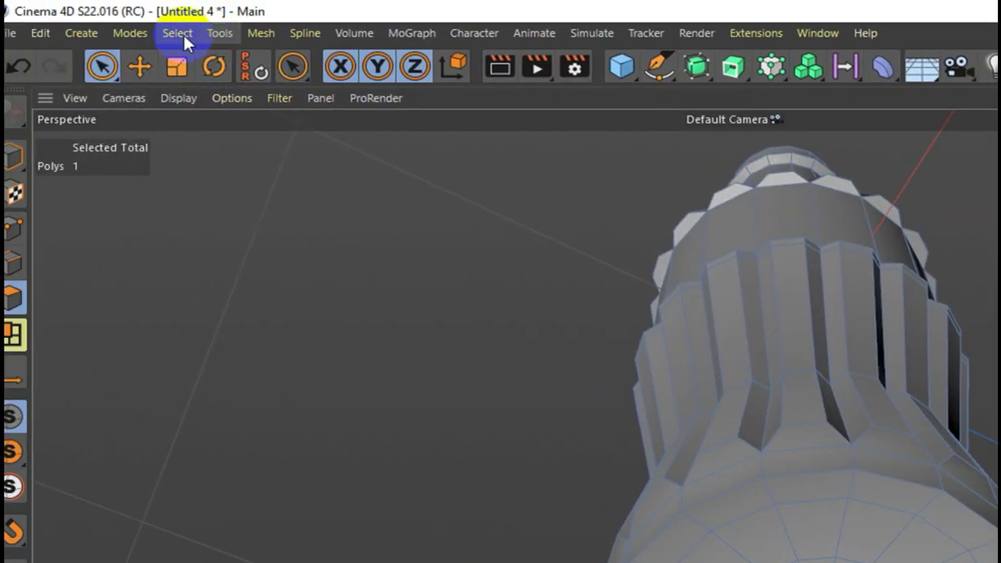
Step: Use Ring Selection to select the whole outer ring of base cap polygons
left_click(190, 33)
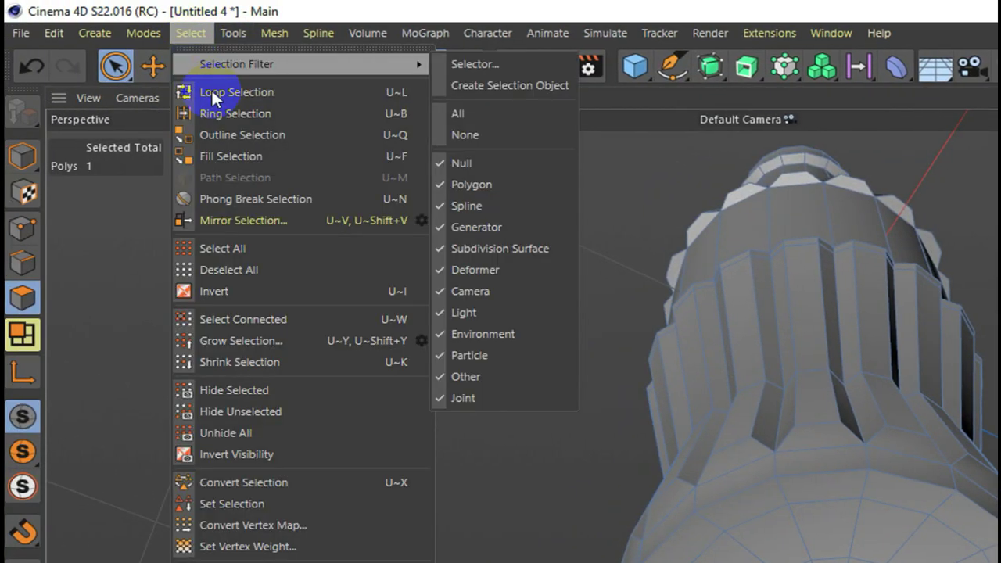
left_click(238, 113)
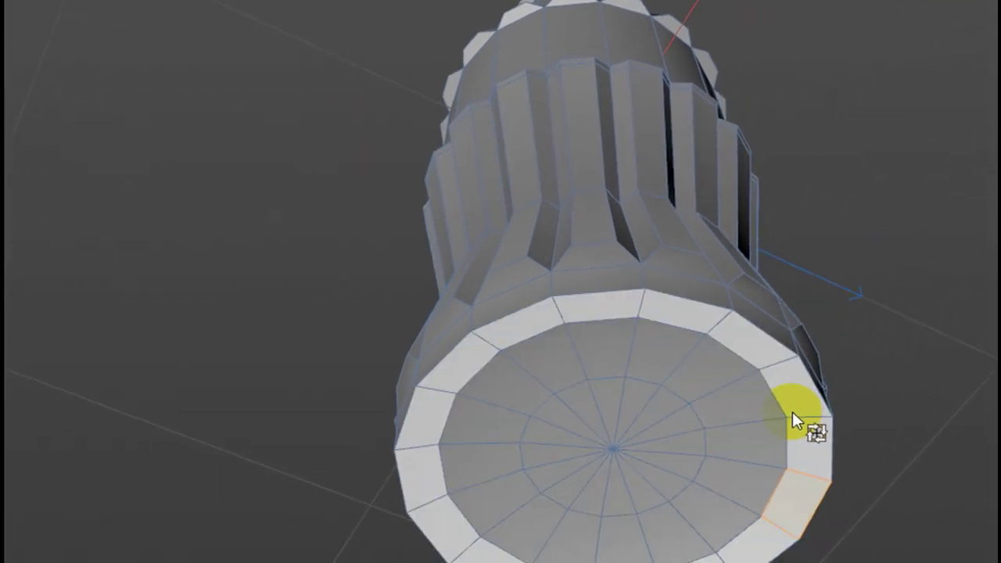
left_click(792, 411)
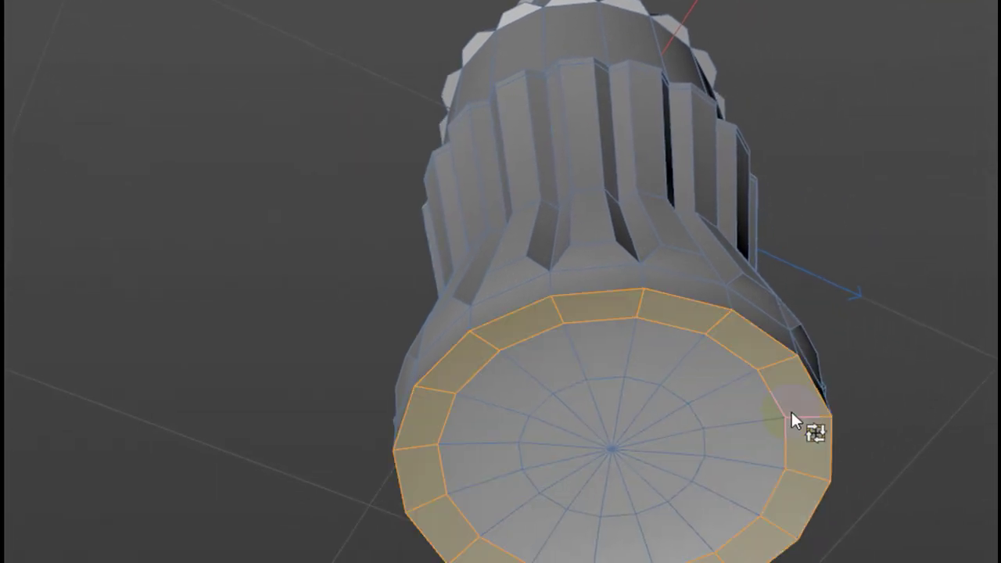
mouse_move(670, 311)
left_mouse_down("alt")
mouse_move(840, 175)
mouse_move(793, 138)
mouse_move(776, 143)
left_mouse_up("alt")
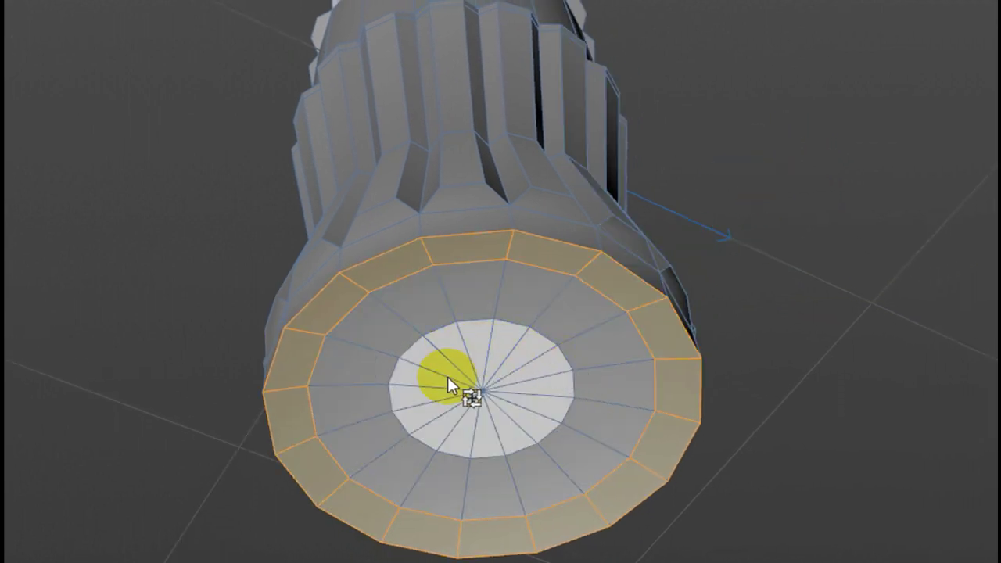
left_click(270, 430)
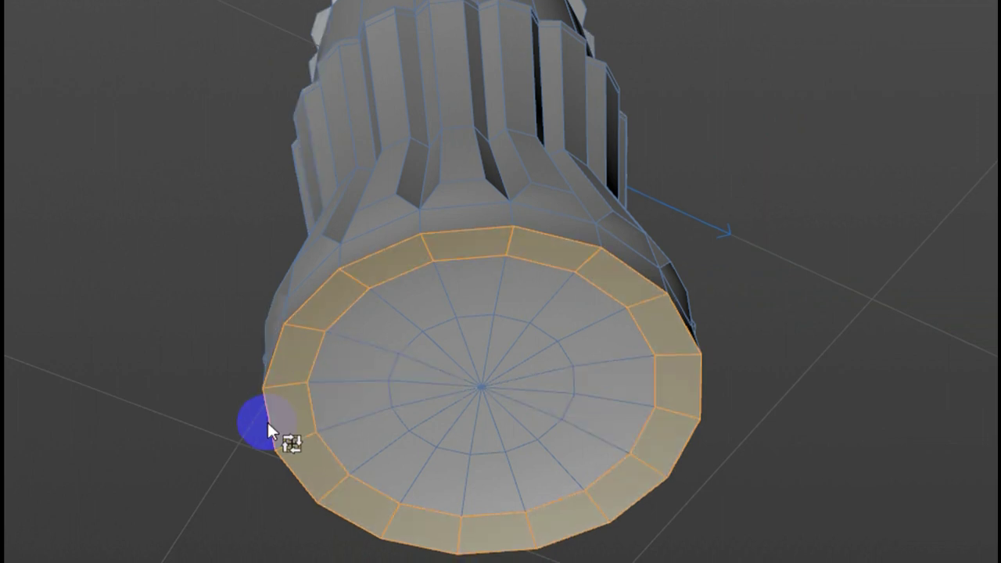
left_click(285, 397)
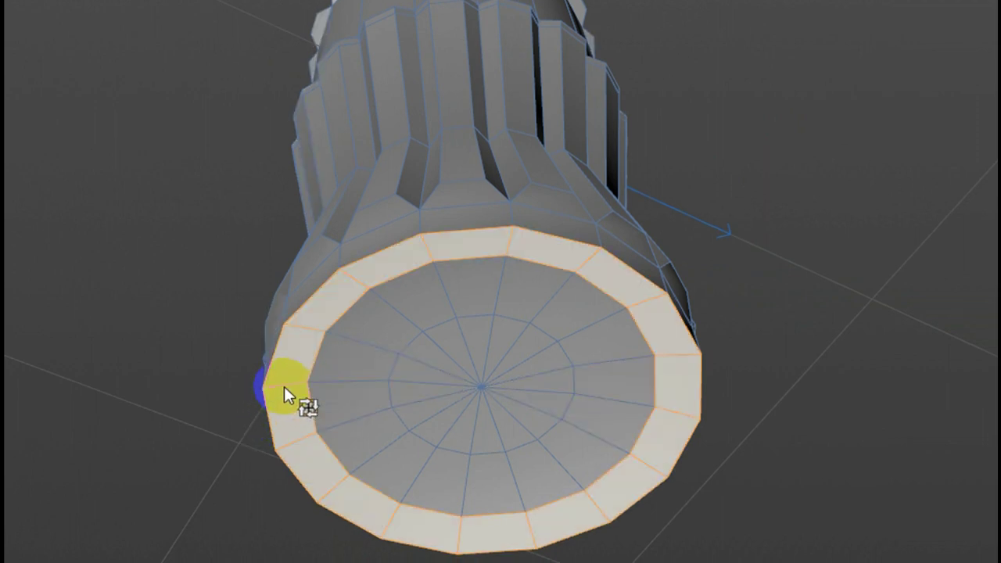
Step: Loop-cut the outer base ring into two concentric bands, then leave the cutting tool
right_click(284, 384)
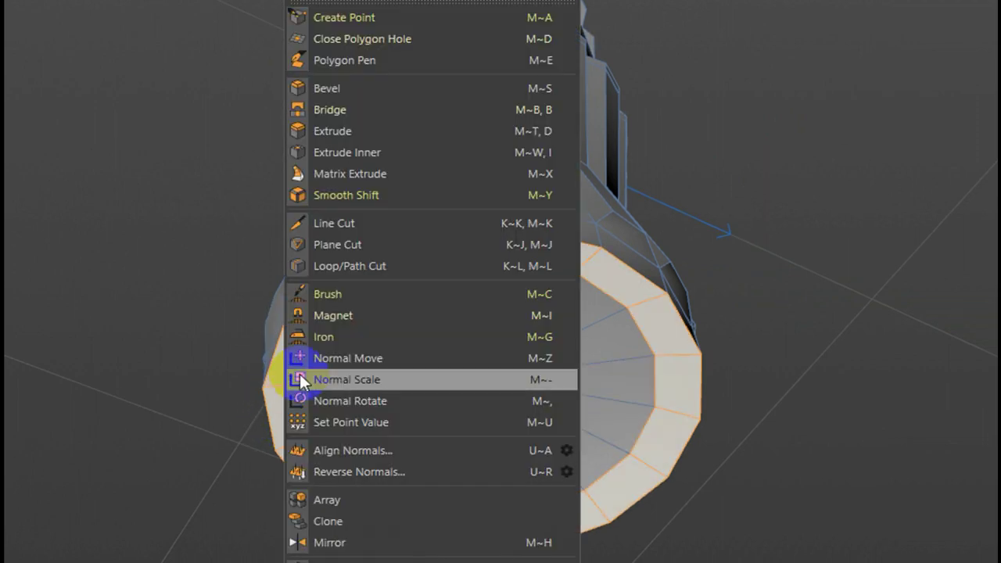
left_click(376, 269)
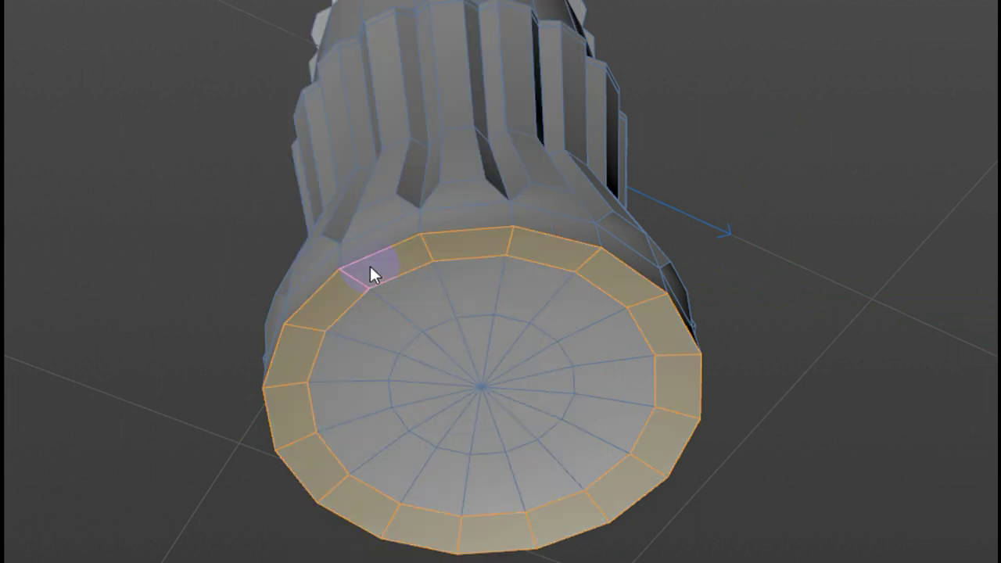
left_click(282, 382)
mouse_move(283, 383)
left_mouse_down("alt")
mouse_move(210, 288)
mouse_move(134, 134)
mouse_move(210, 147)
mouse_move(227, 164)
left_mouse_up("alt")
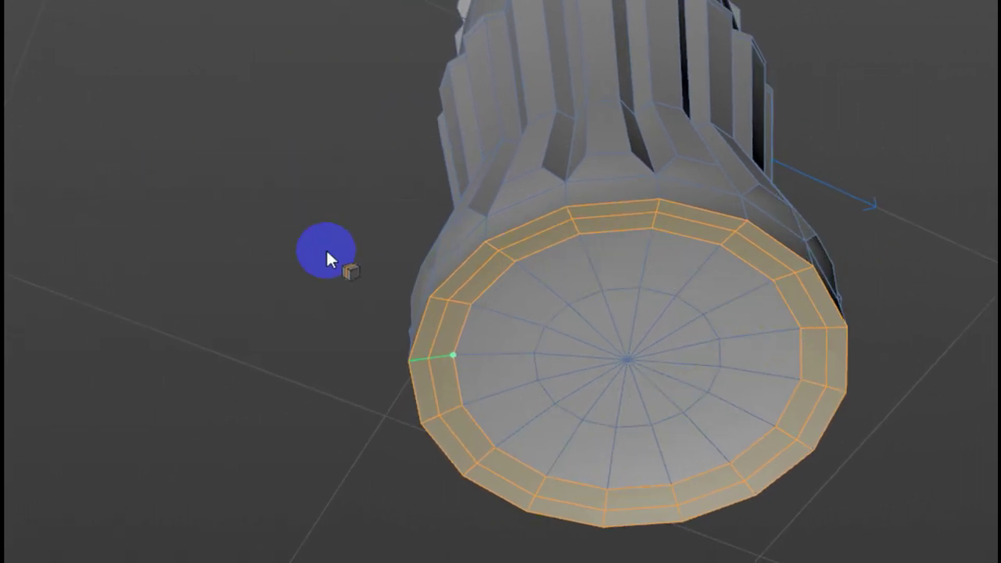
left_click_drag(222, 155, 134, 123, "alt")
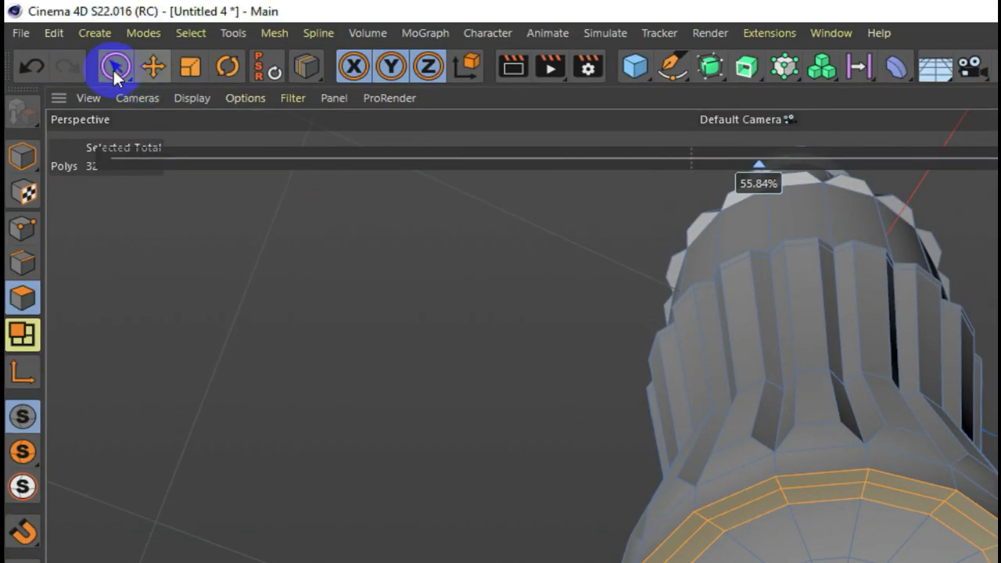
left_click(114, 69)
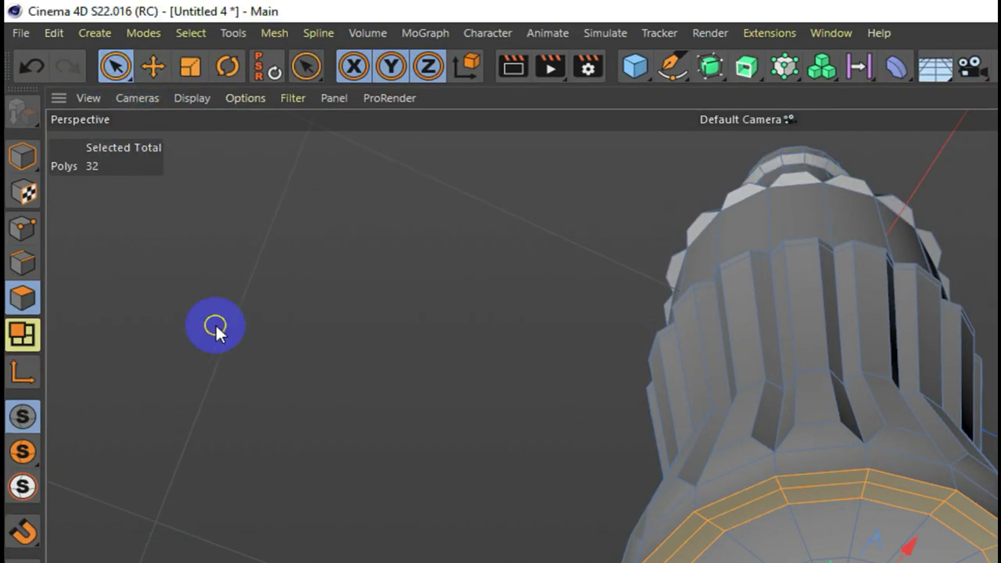
Step: In Points mode, select the 16 points around the base's outer rim
left_click(23, 233)
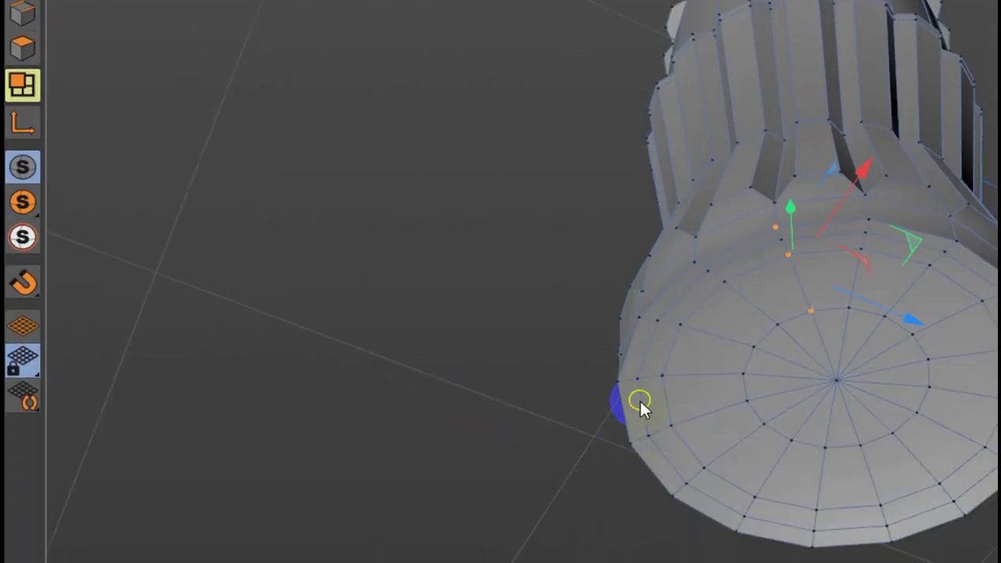
left_click(638, 377)
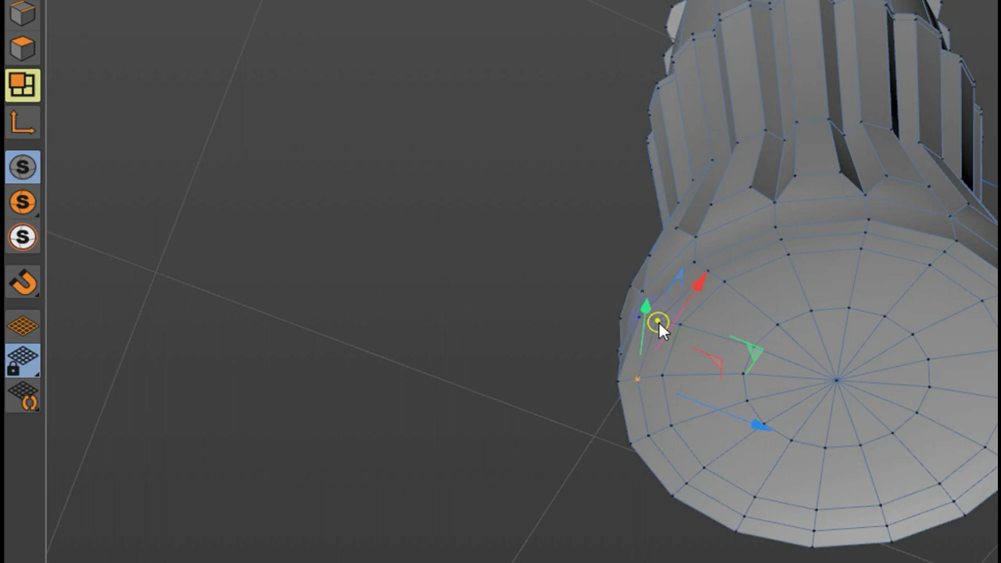
left_click_drag(659, 322, 791, 242, "shift")
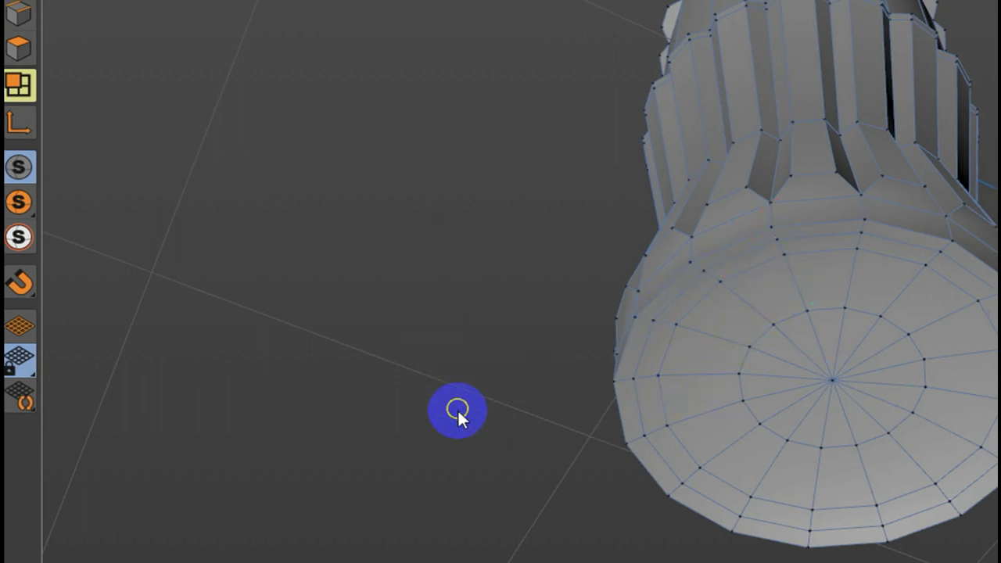
key("alt+z")
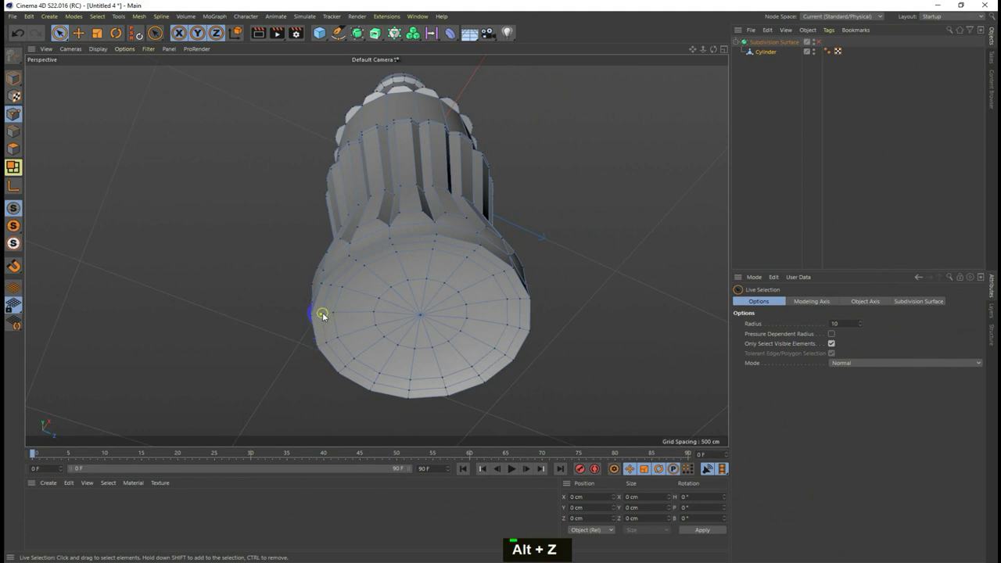
left_click(322, 315)
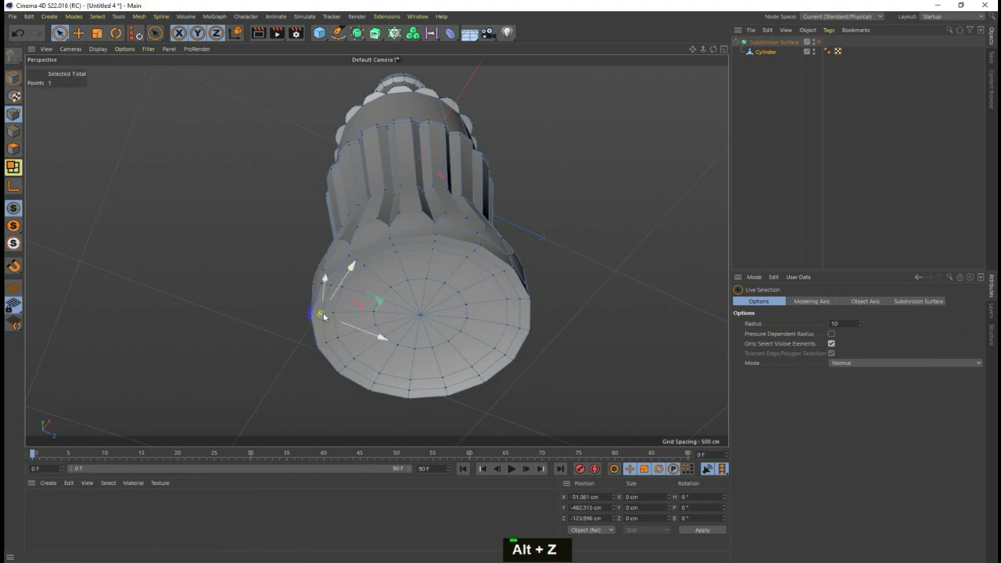
left_click(342, 271, "shift")
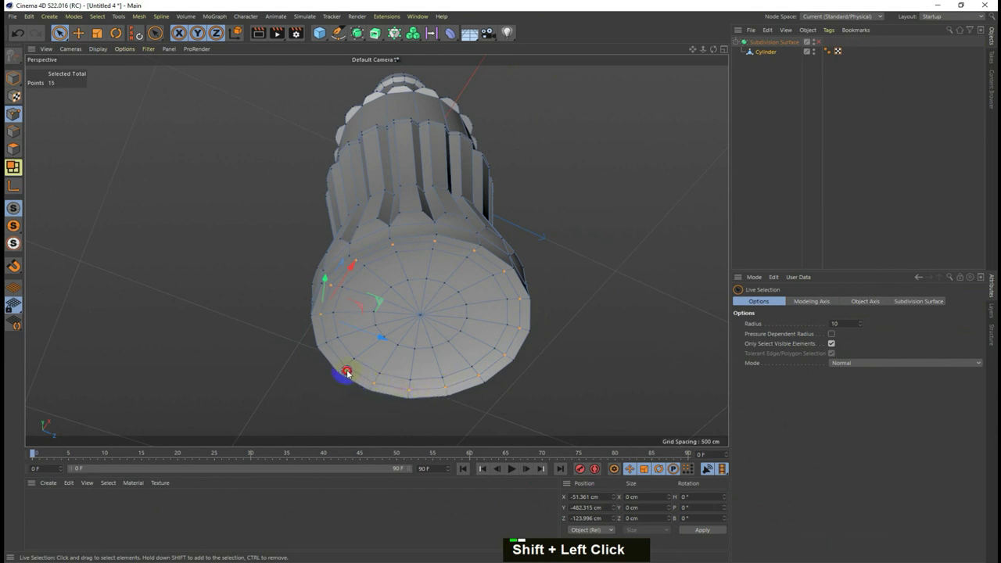
left_click(324, 342, "shift")
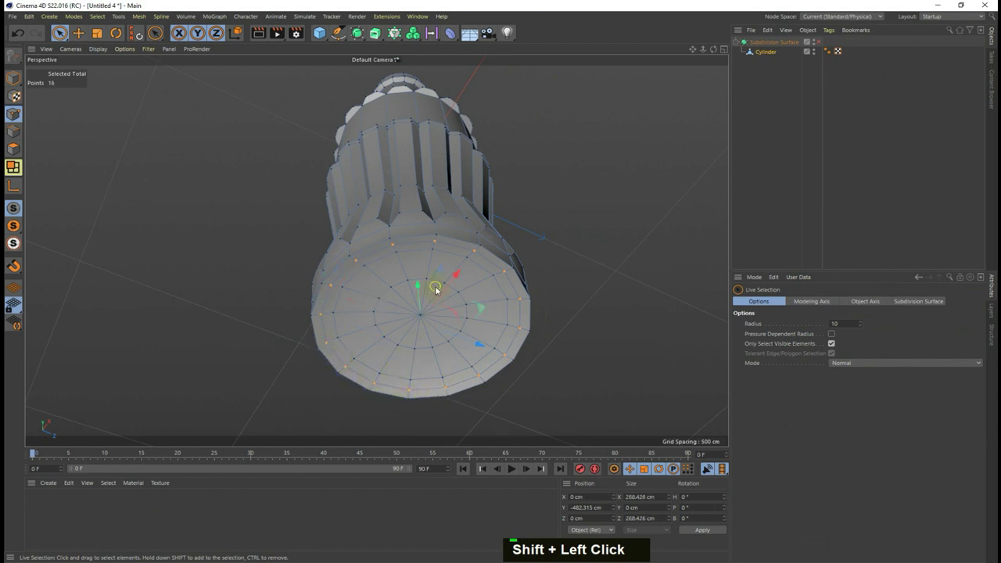
Step: Lower the 16 rim points with the Move tool to about Y -494.88 cm, then show four views
left_click(78, 33)
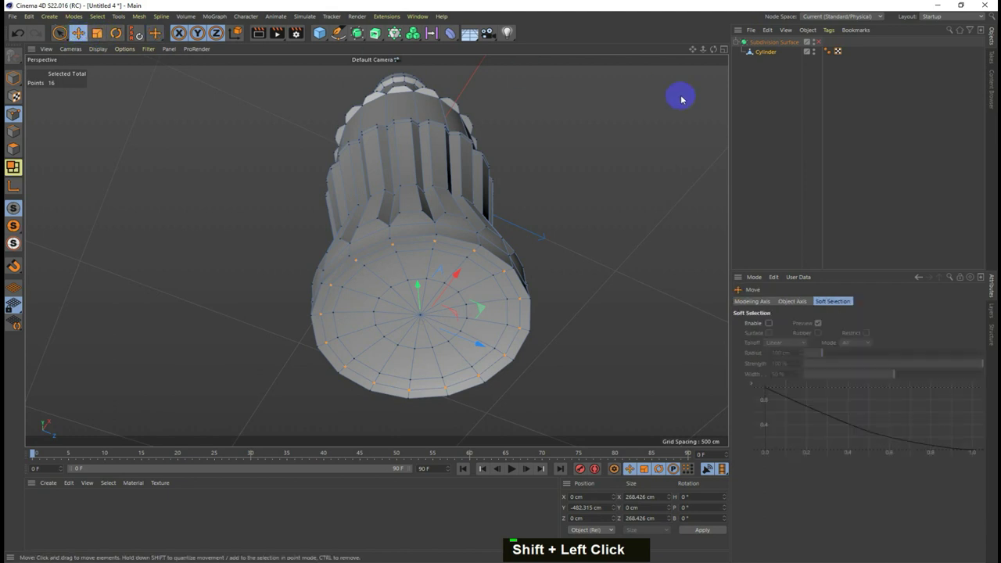
mouse_move(713, 48)
left_mouse_down()
mouse_move(418, 210)
mouse_move(416, 232)
left_mouse_up()
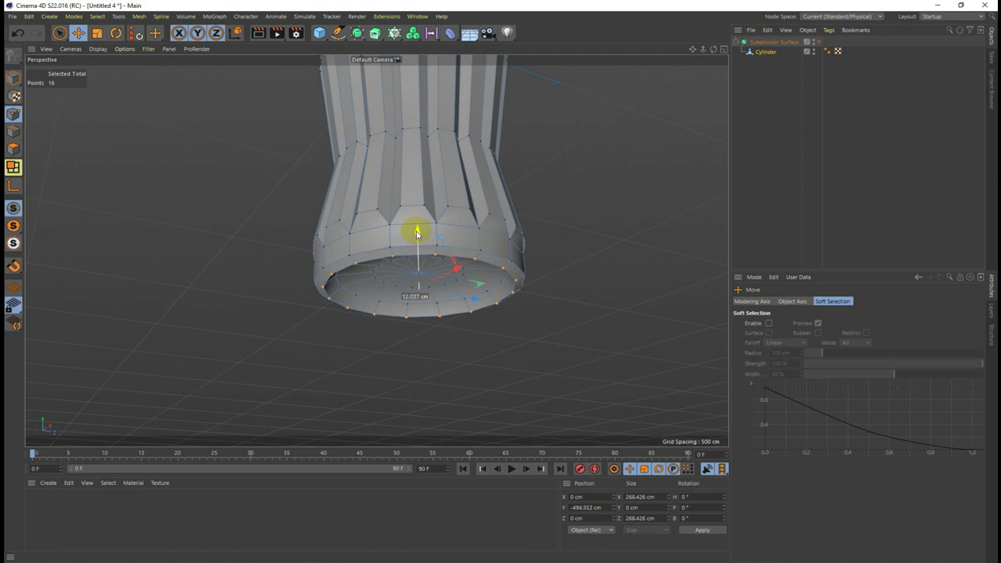
mouse_move(587, 313)
left_mouse_down("alt")
mouse_move(609, 249)
mouse_move(603, 284)
mouse_move(609, 273)
mouse_move(563, 326)
mouse_move(570, 335)
mouse_move(557, 221)
mouse_move(583, 352)
left_mouse_up("alt")
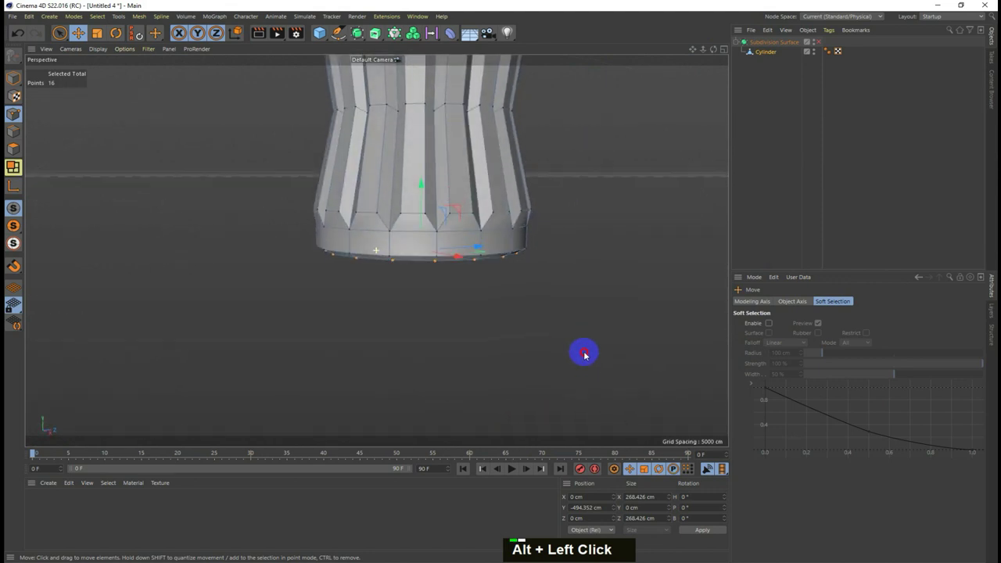
left_click(724, 50)
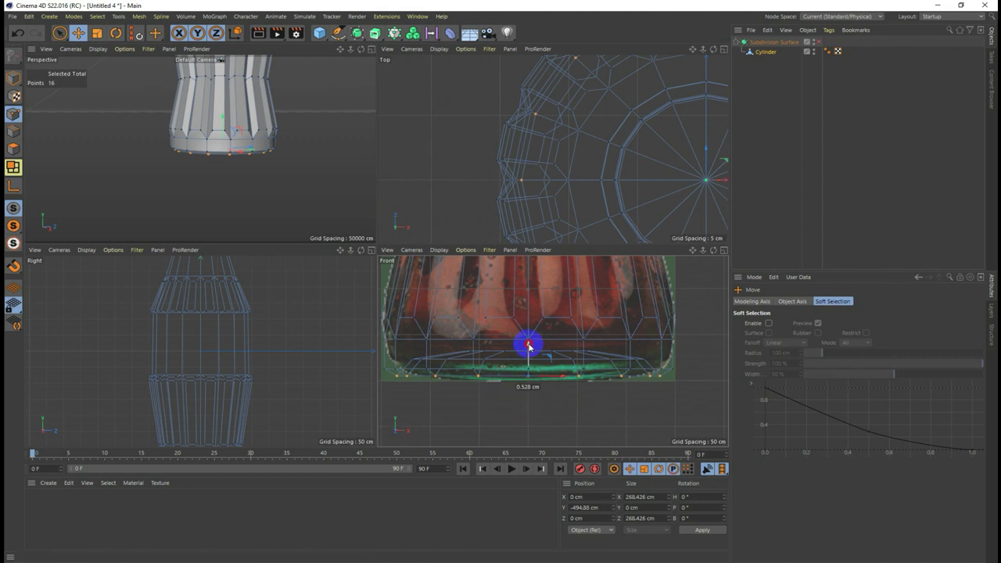
Step: Set rim points to Y -490.76 cm, enable Subdivision Surface, and render the maximized Perspective view
left_click_drag(529, 345, 528, 346)
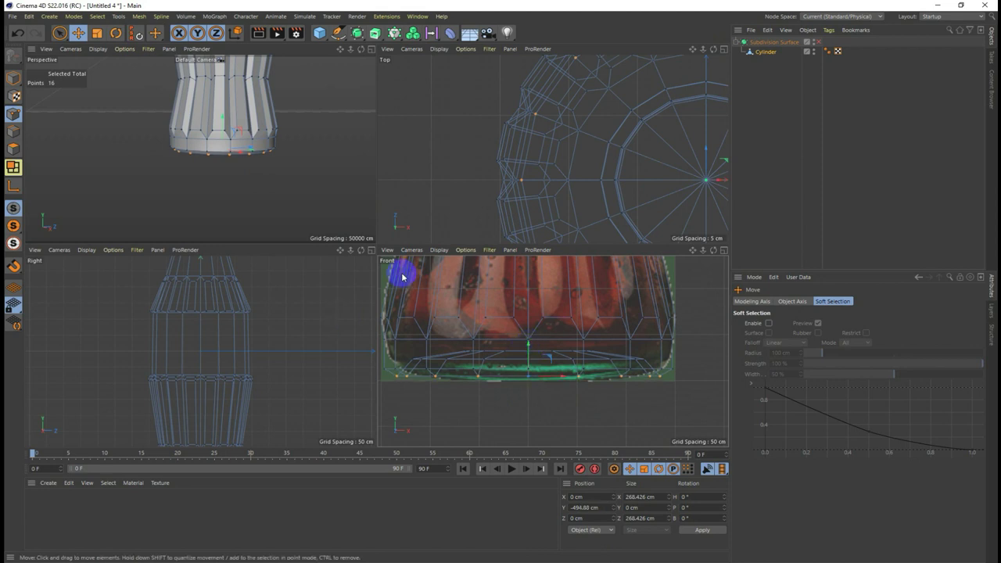
left_click(818, 43)
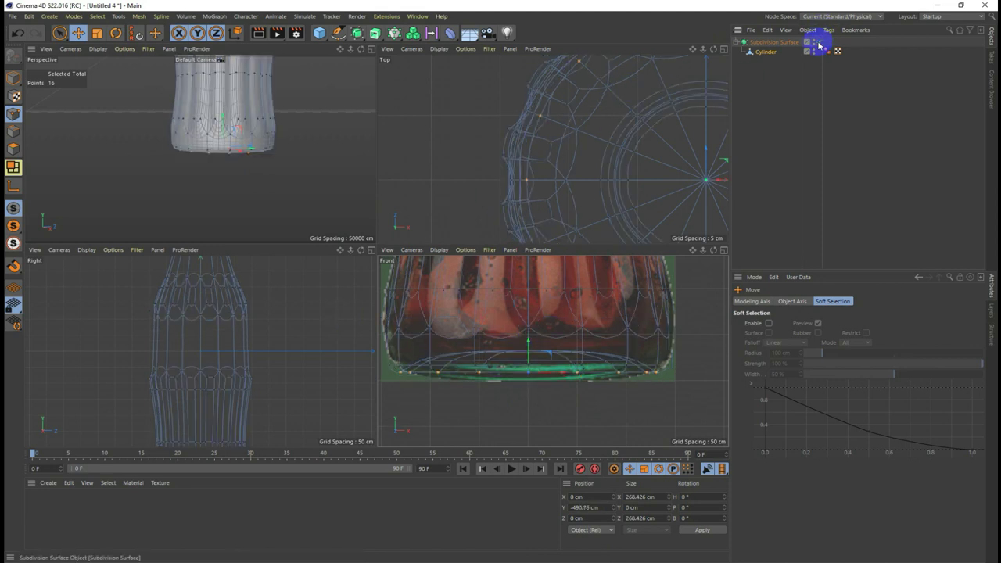
mouse_move(255, 165)
left_mouse_down("alt")
mouse_move(253, 67)
mouse_move(264, 164)
mouse_move(268, 83)
mouse_move(509, 279)
mouse_move(264, 79)
mouse_move(268, 89)
mouse_move(263, 63)
mouse_move(264, 99)
left_mouse_up("alt")
left_click(370, 50)
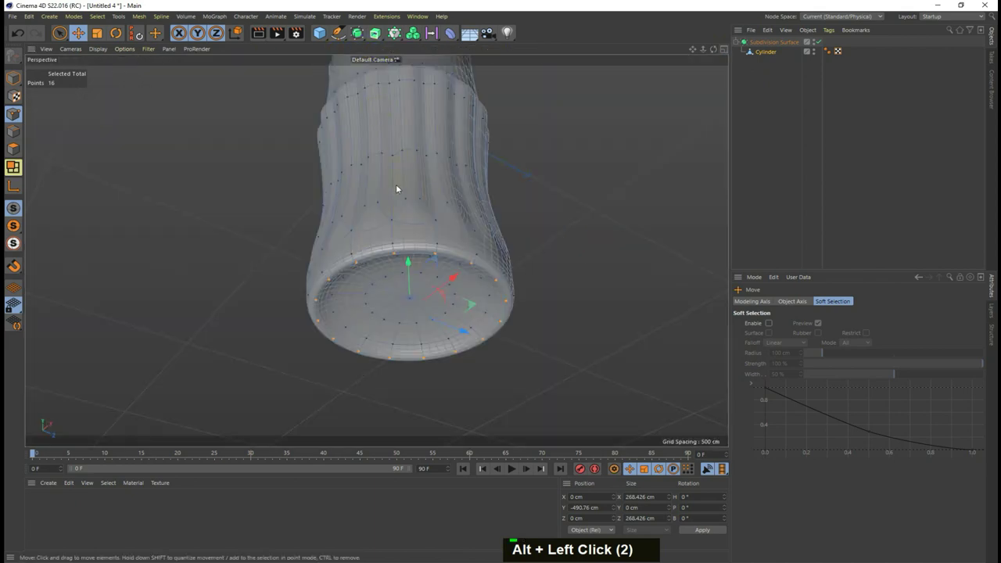
left_click(254, 37)
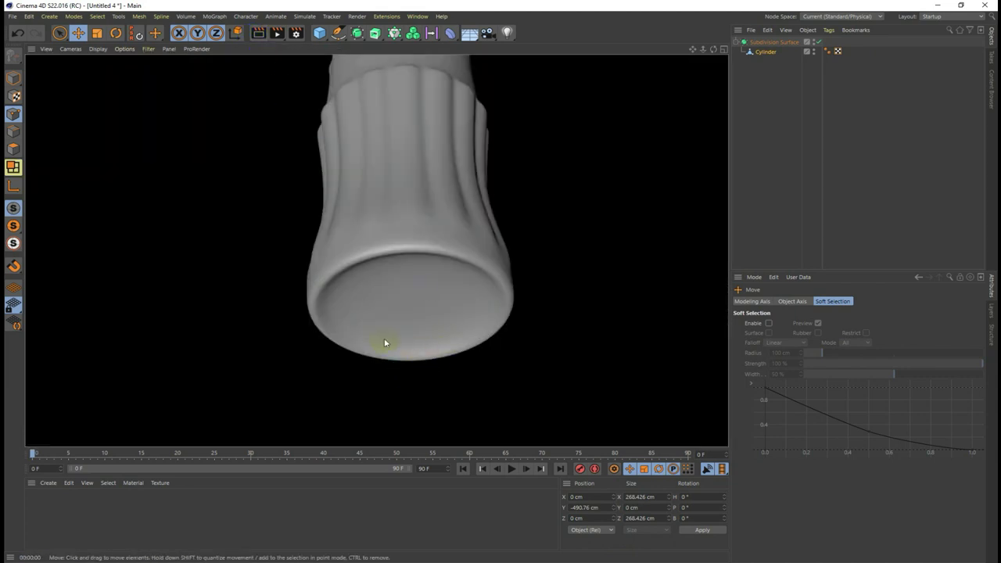
Step: In four views with Subdivision Surface off, zoom into the faceted base cage and pick a rim point
left_click(723, 50)
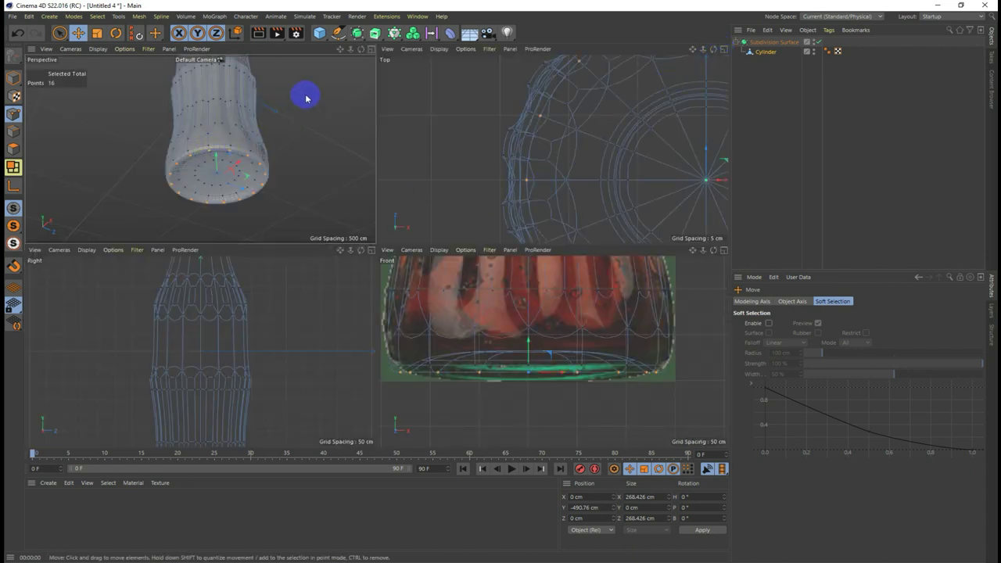
left_click(818, 42)
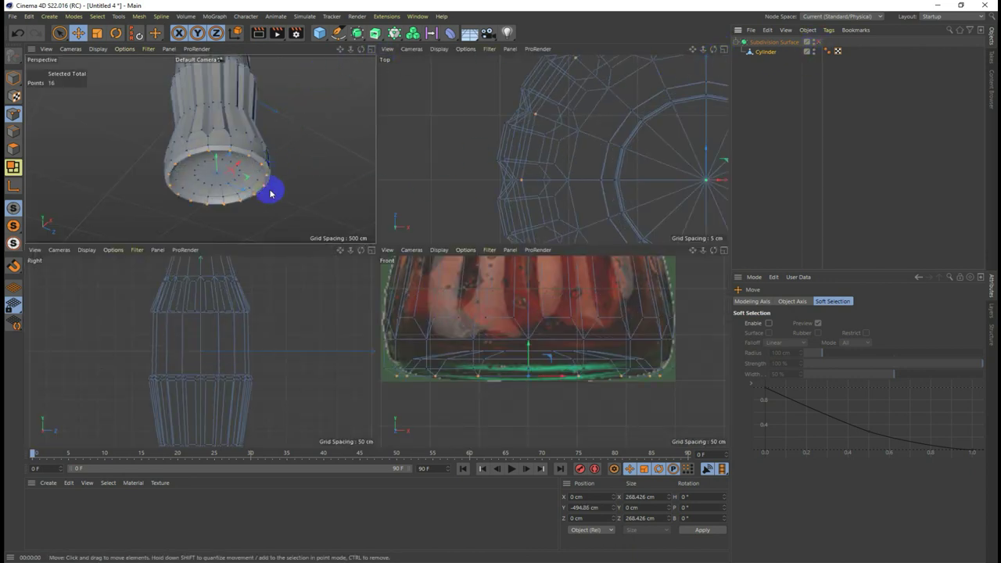
left_click_drag(270, 189, 236, 208)
scroll(236, 208, "up", 2)
scroll(241, 208, "up", 2)
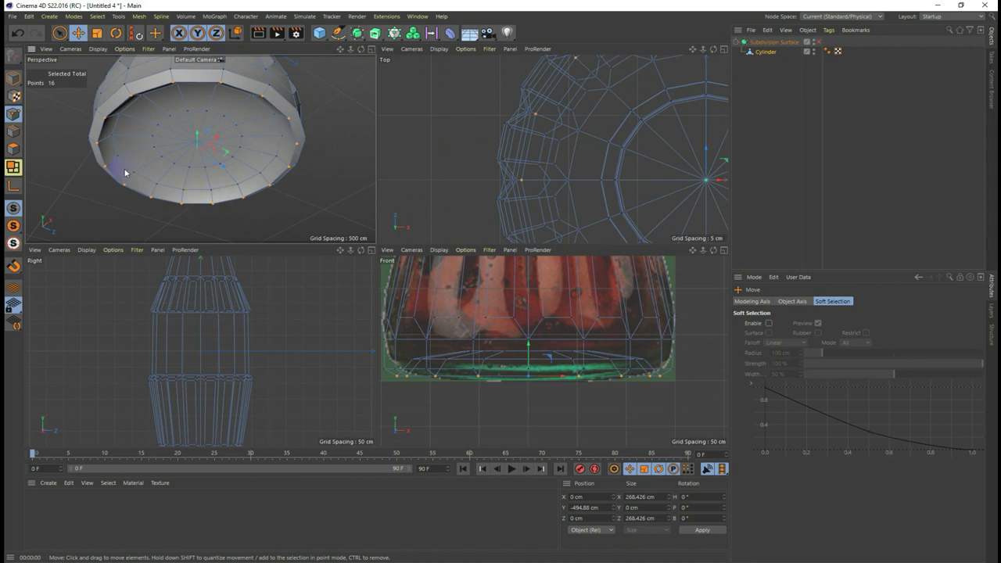
scroll(125, 173, "up", 1)
scroll(123, 181, "down", 1)
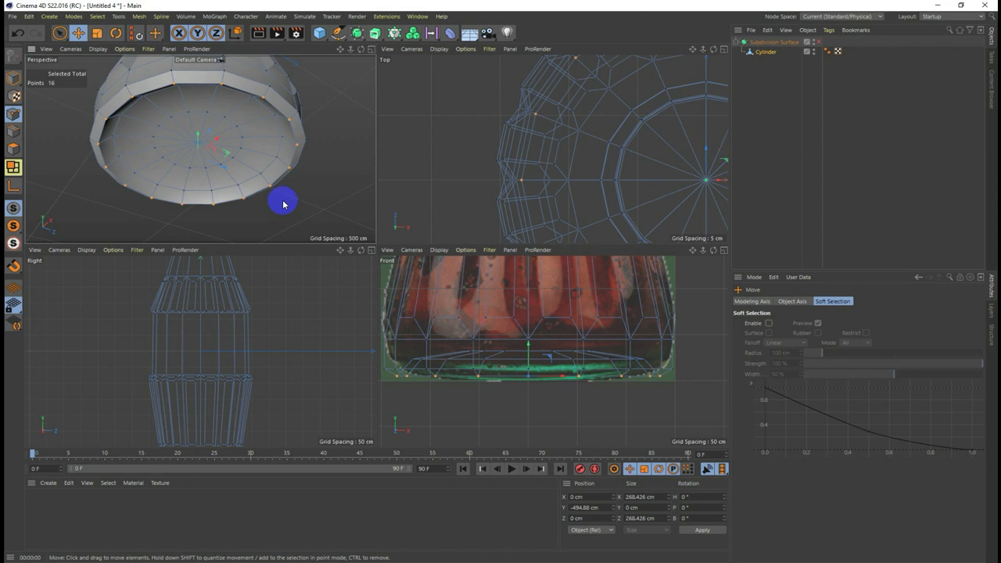
scroll(302, 185, "down", 1)
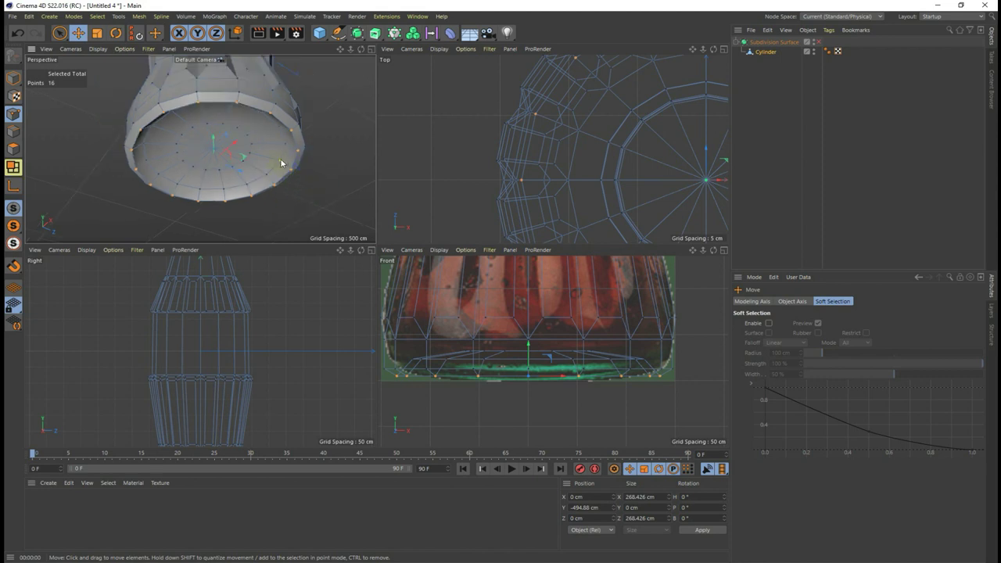
scroll(286, 165, "up", 1)
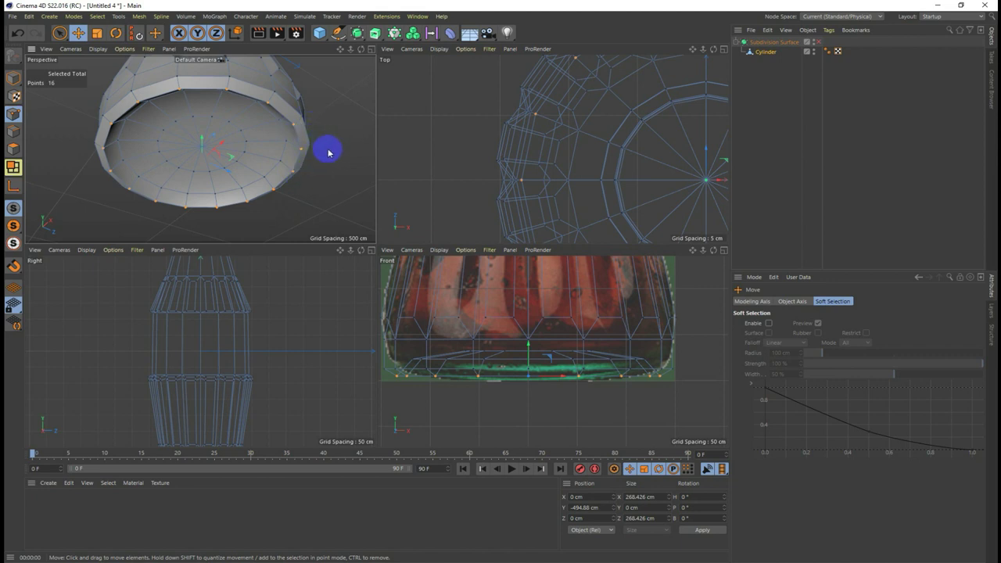
left_click(230, 81)
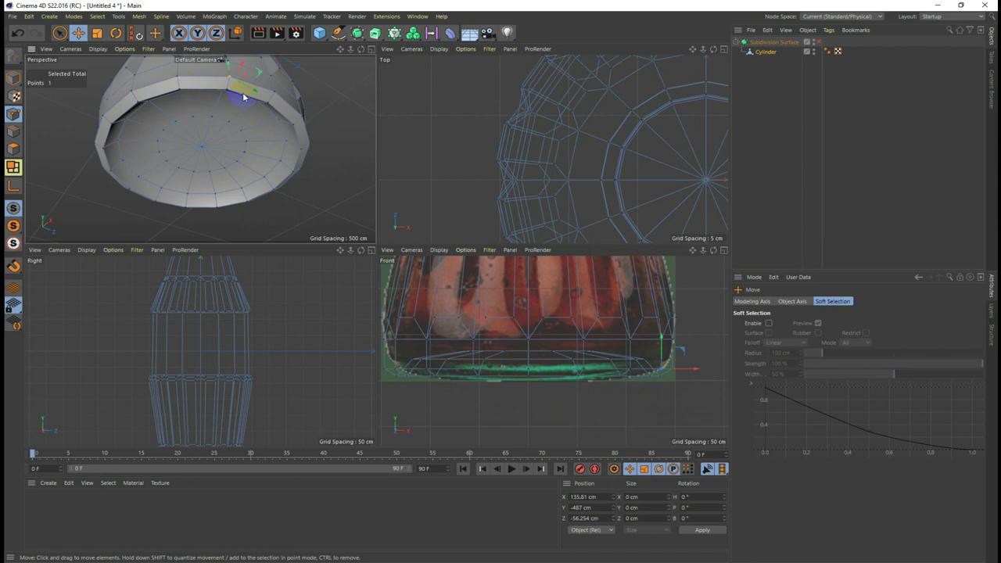
Step: Deselect points, maximize Perspective, re-enable Subdivision Surface, and zoom out to the whole bottle
left_click(351, 168)
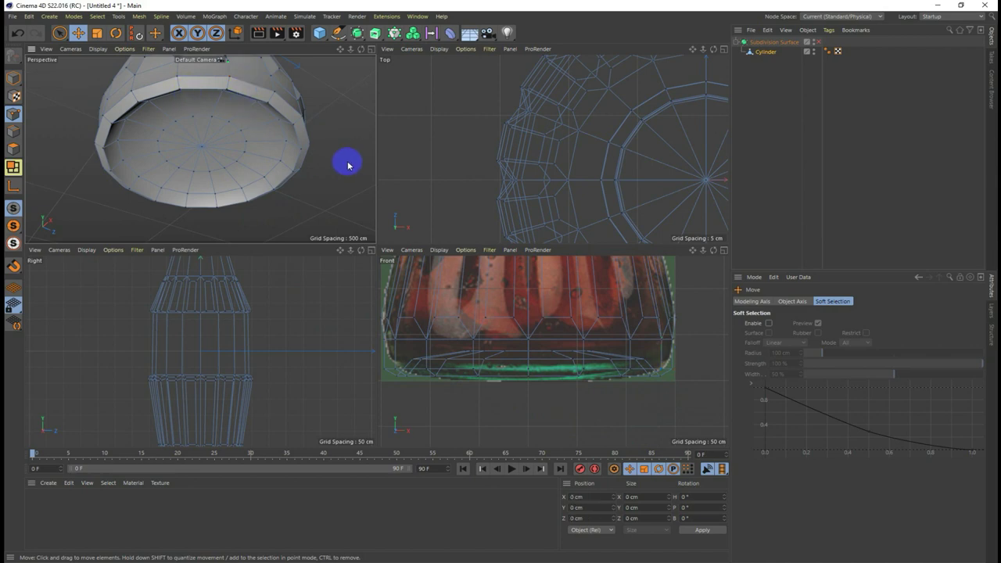
left_click(370, 50)
left_click_drag(604, 227, 610, 291, "alt")
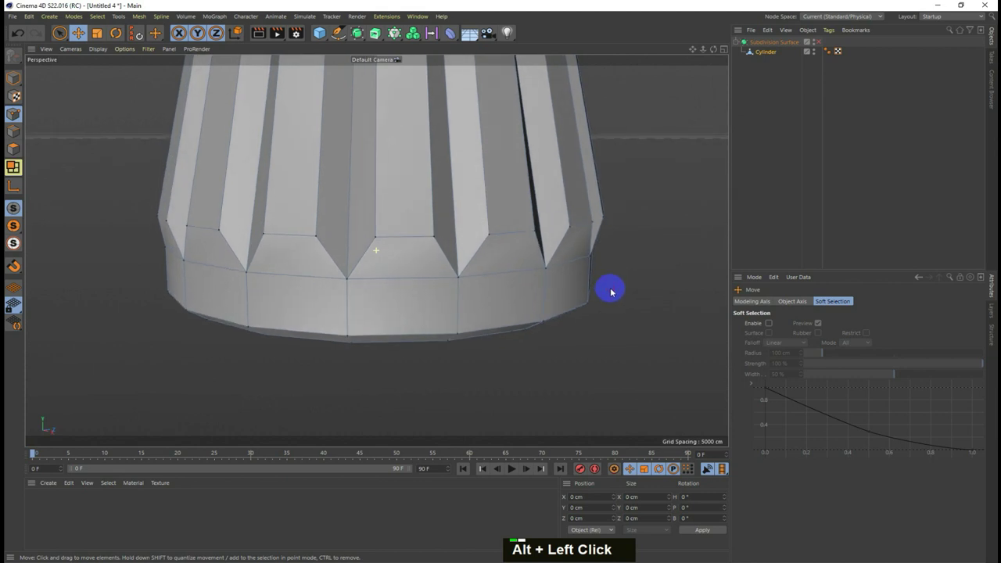
left_click(819, 42)
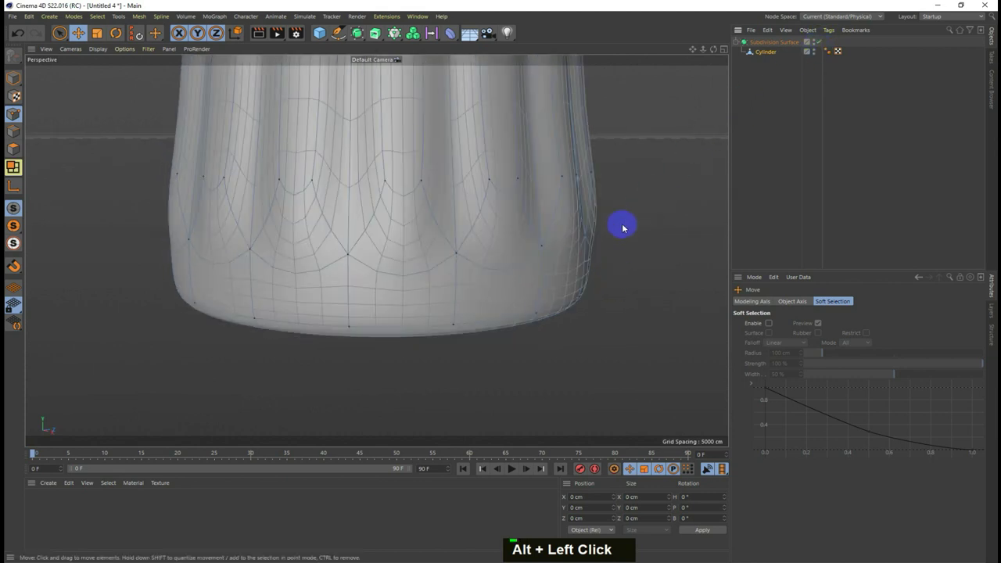
left_click_drag(555, 261, 524, 268, "alt")
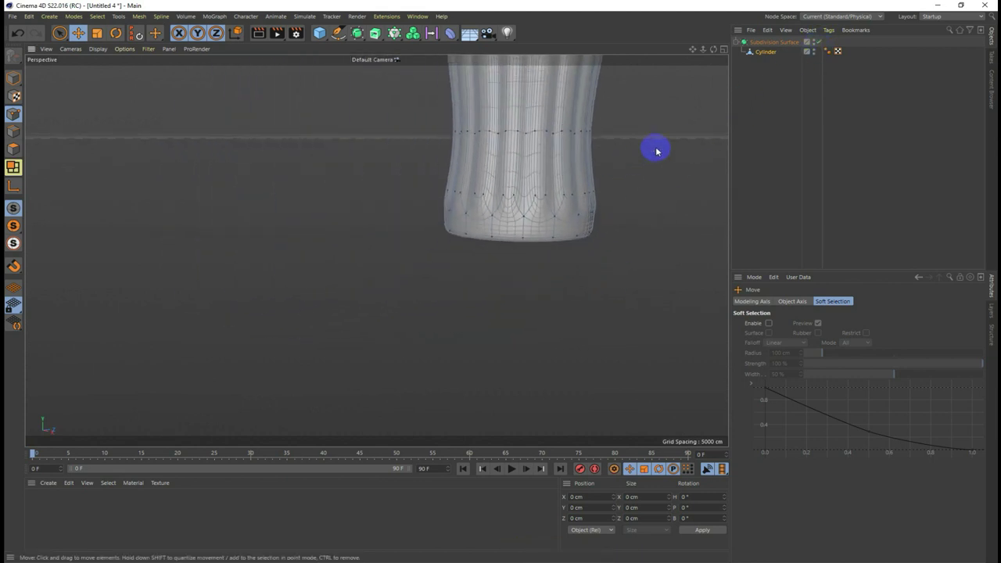